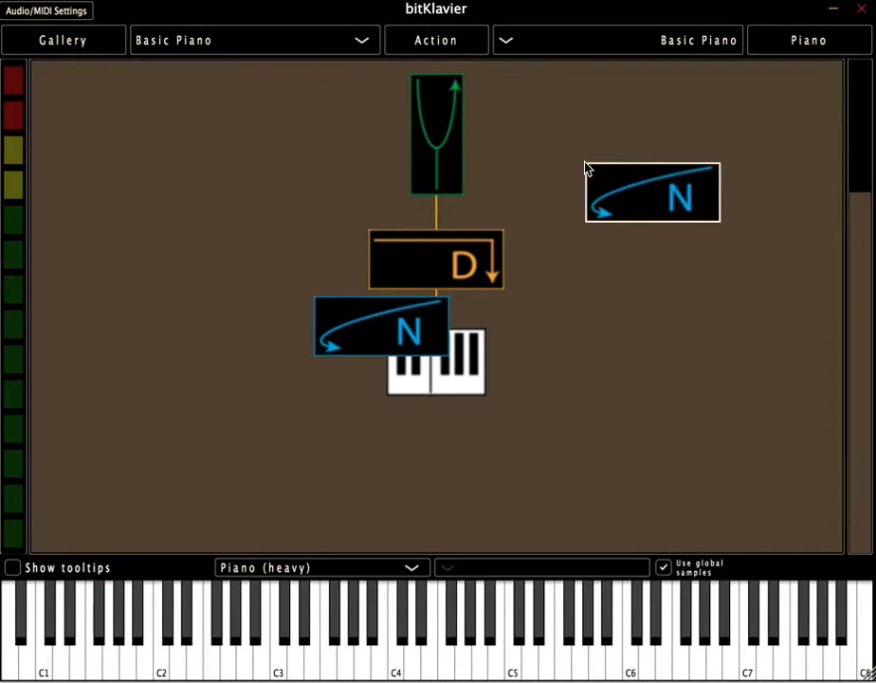
- Add a Nostalgic preparation beside the keymap, remove the duplicate one, and connect the keymap to the remaining one
key("n")
key("n")
key("Delete")
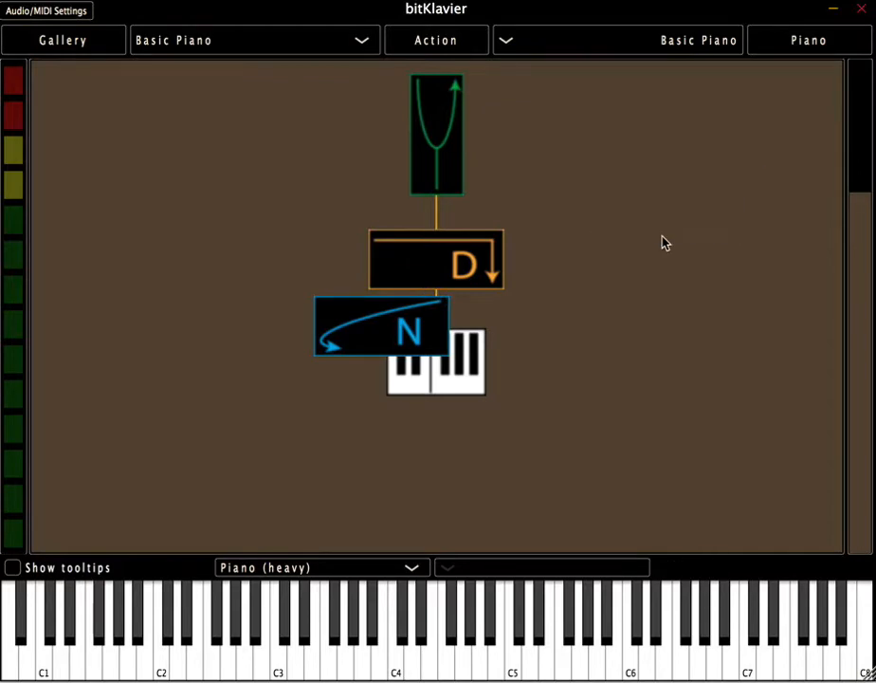
left_click_drag(386, 343, 661, 361)
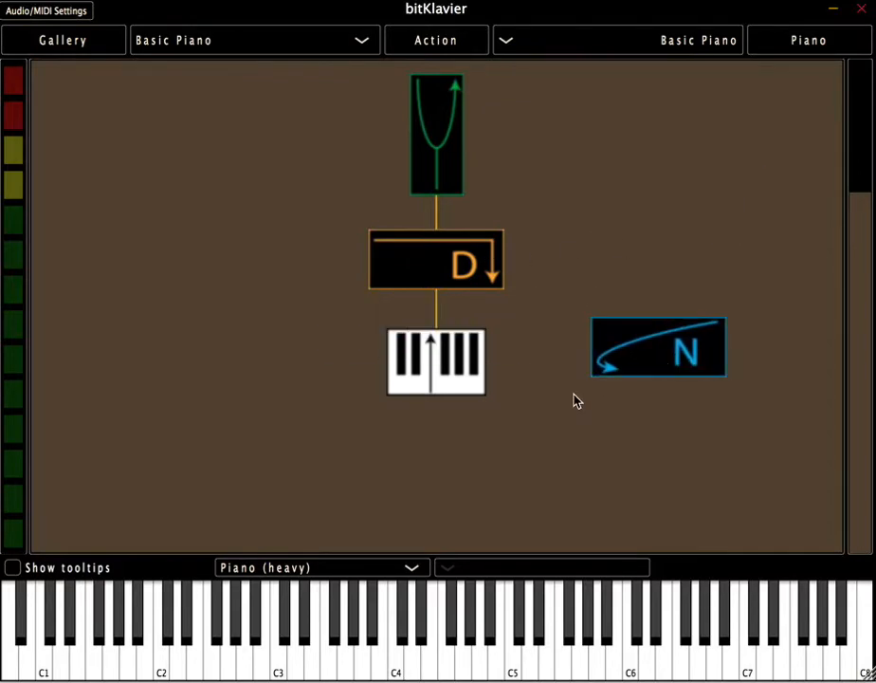
left_click_drag(467, 370, 637, 346)
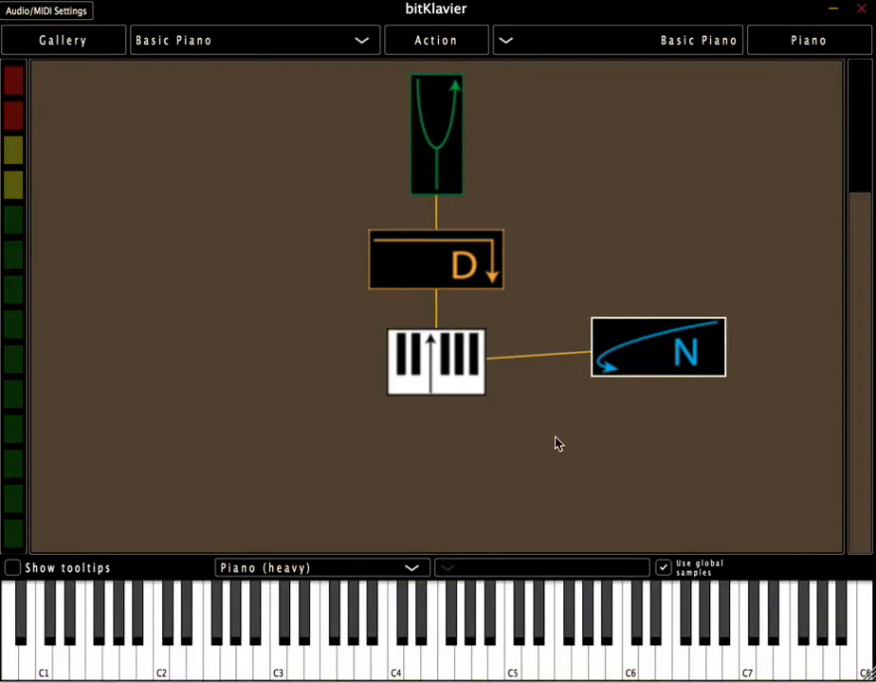
left_click(622, 436)
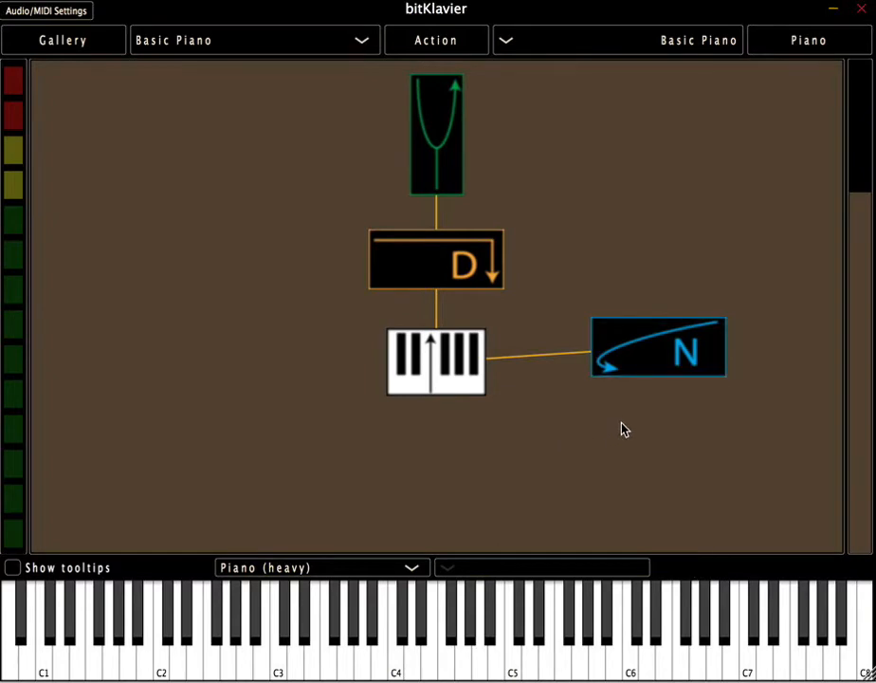
- Look through the Nostalgic preparation's settings pages, close them, and delete the preparation from the piano
double_click(633, 367)
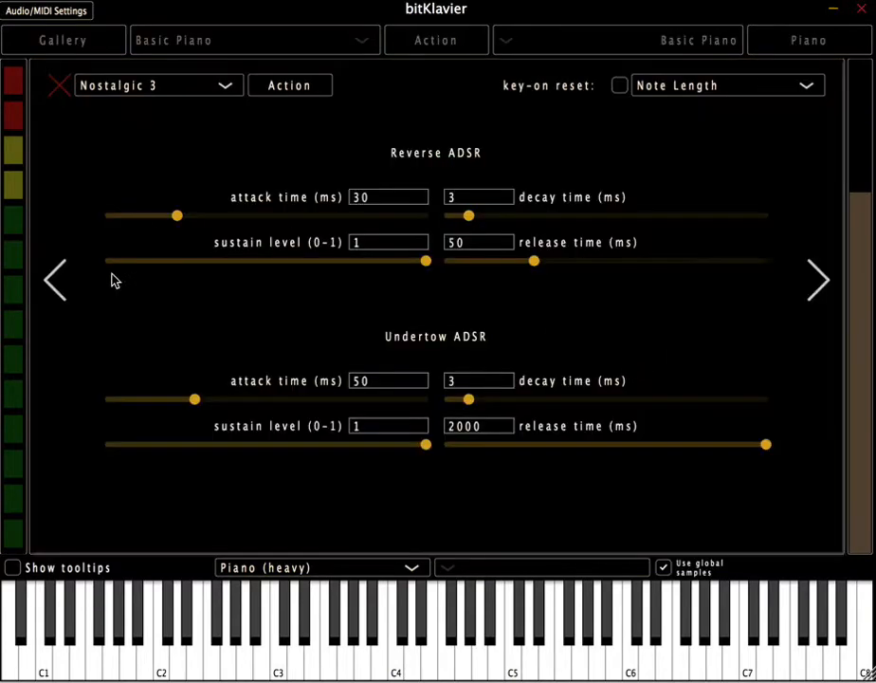
left_click(57, 277)
left_click(57, 277)
left_click(66, 84)
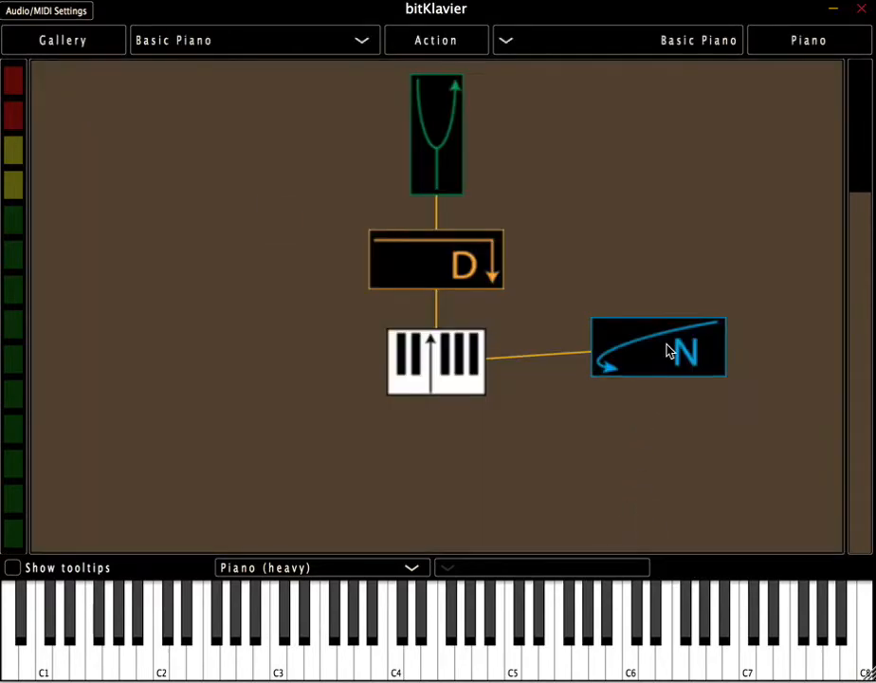
key("Delete")
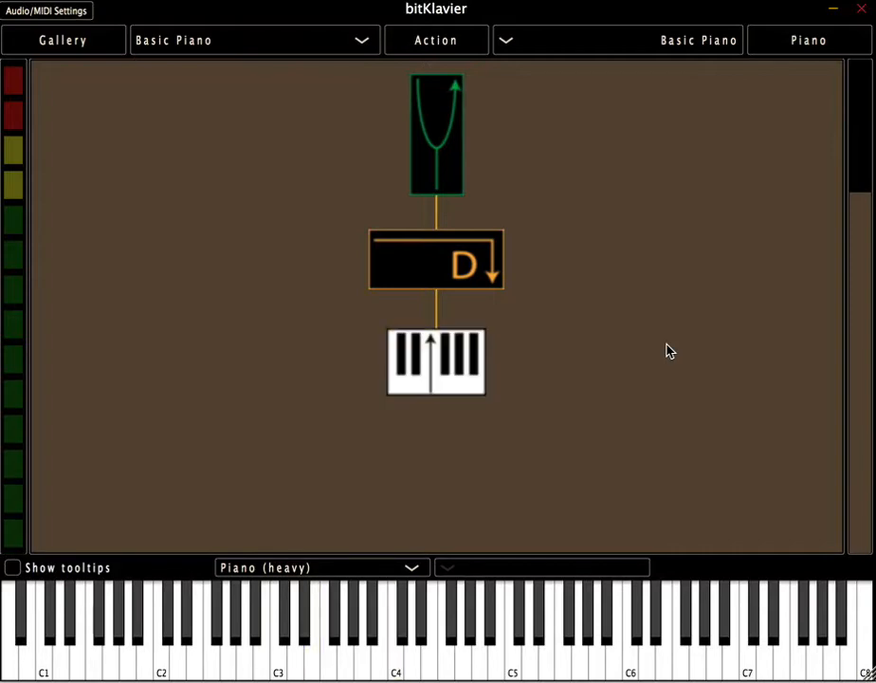
- Add a new Nostalgic preparation linked to the keymap and open its settings
key("n")
left_click_drag(452, 368, 697, 368)
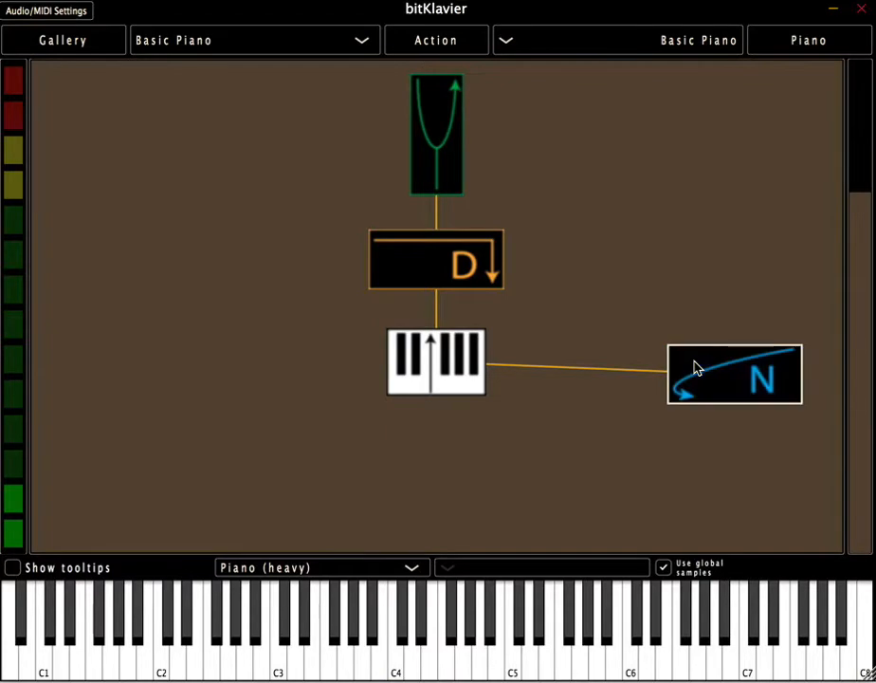
double_click(697, 368)
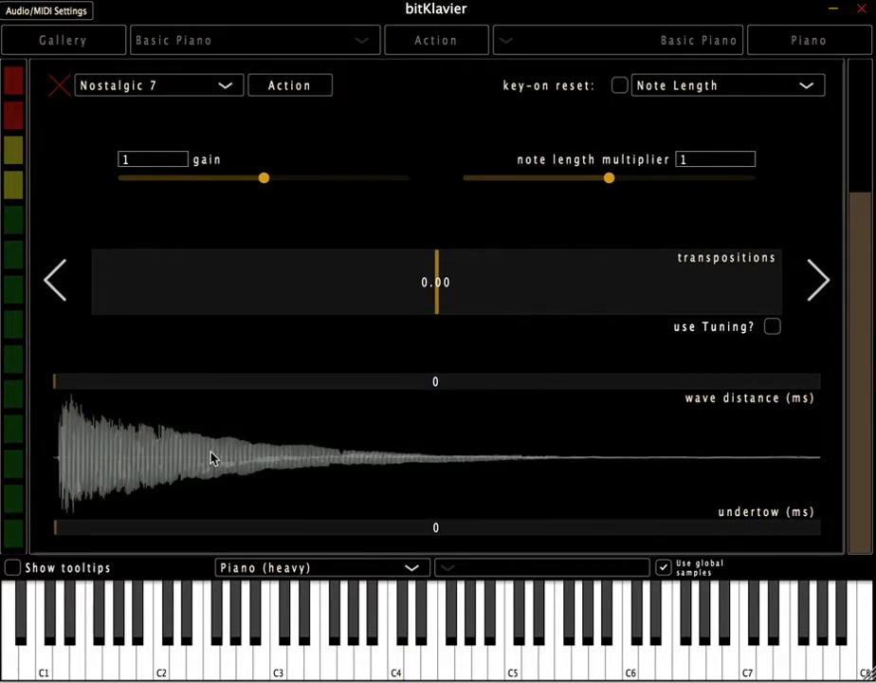
- Examine each settings page of the Nostalgic preparation and return to the page with gain, transpositions and undertow
left_click(821, 291)
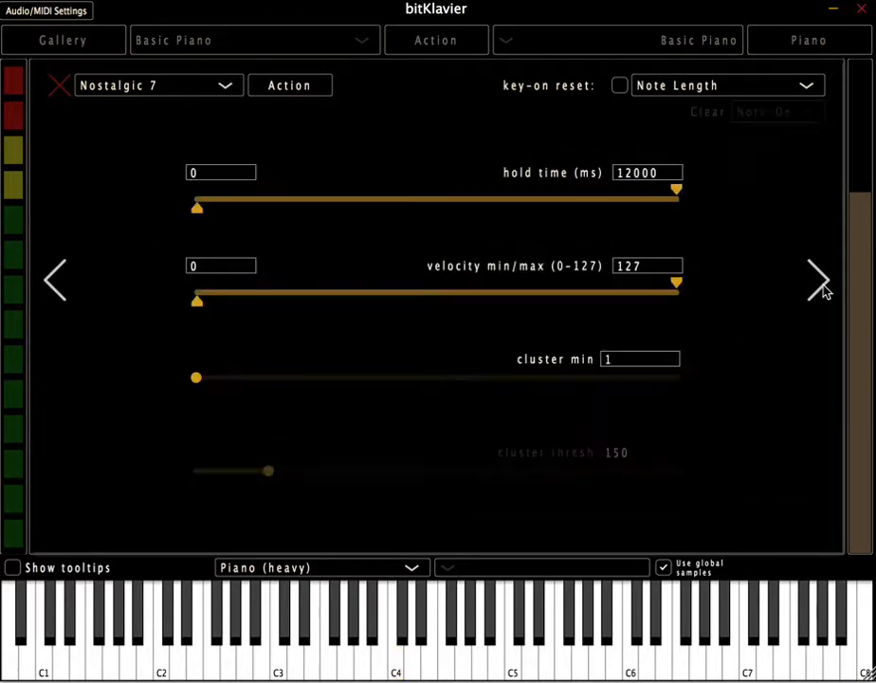
left_click(822, 290)
left_click(821, 290)
left_click(821, 290)
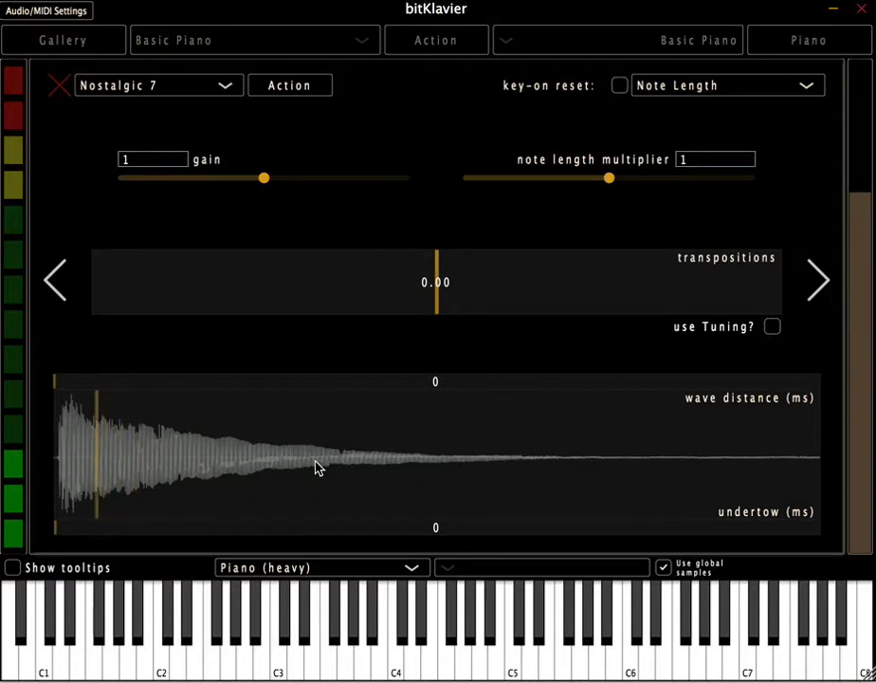
- Set the Nostalgic note length multiplier to 0.5, trying 0.95 in between
left_click(713, 158)
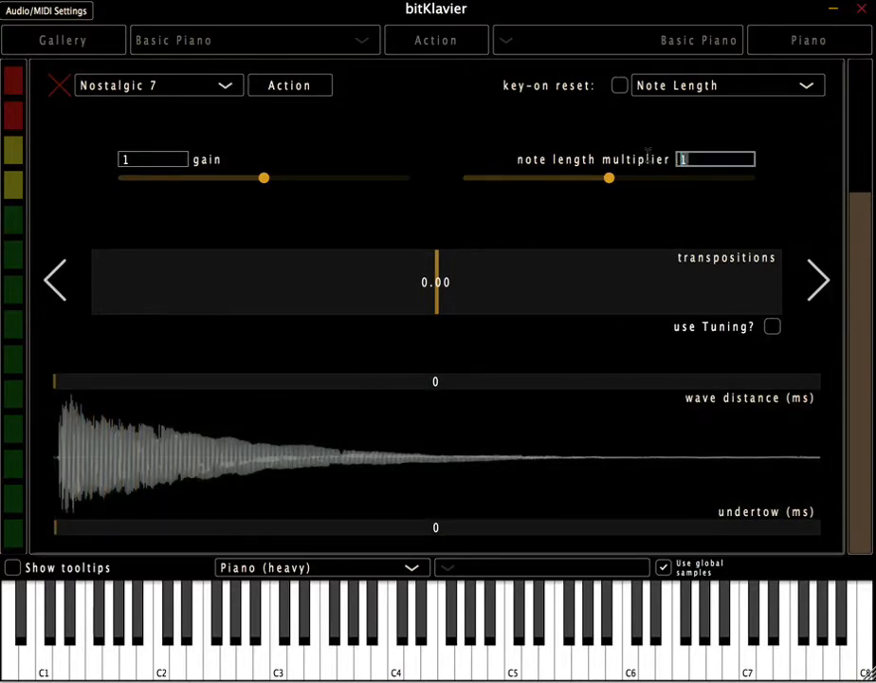
type(".5")
key("Return")
left_click_drag(578, 184, 610, 186)
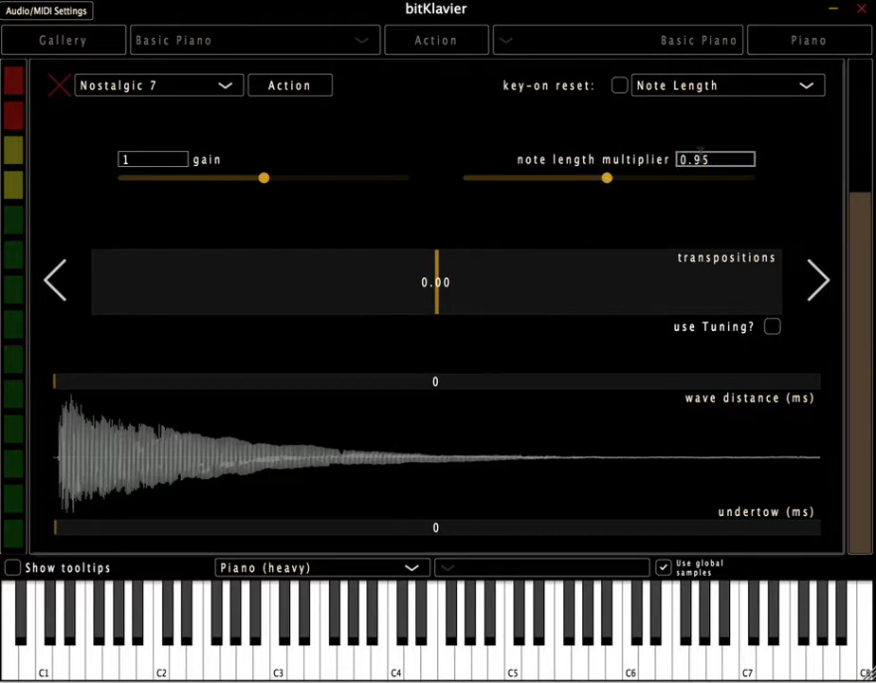
left_click(696, 159)
key("BackSpace")
key("Return")
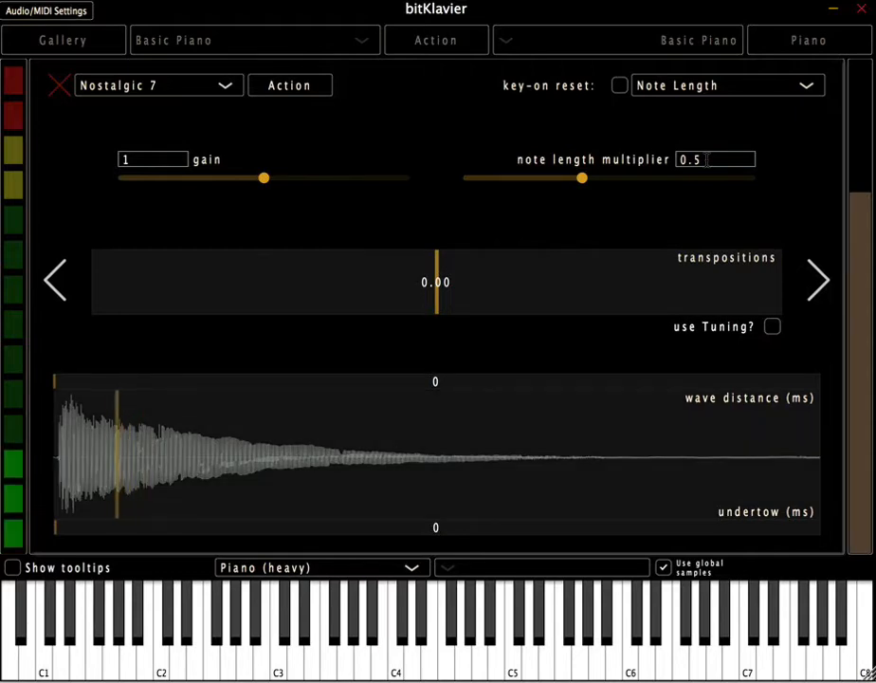
- Try note length multipliers of 5.46, 2 and 1.21, and reset the multiplier to 1
left_click(707, 178)
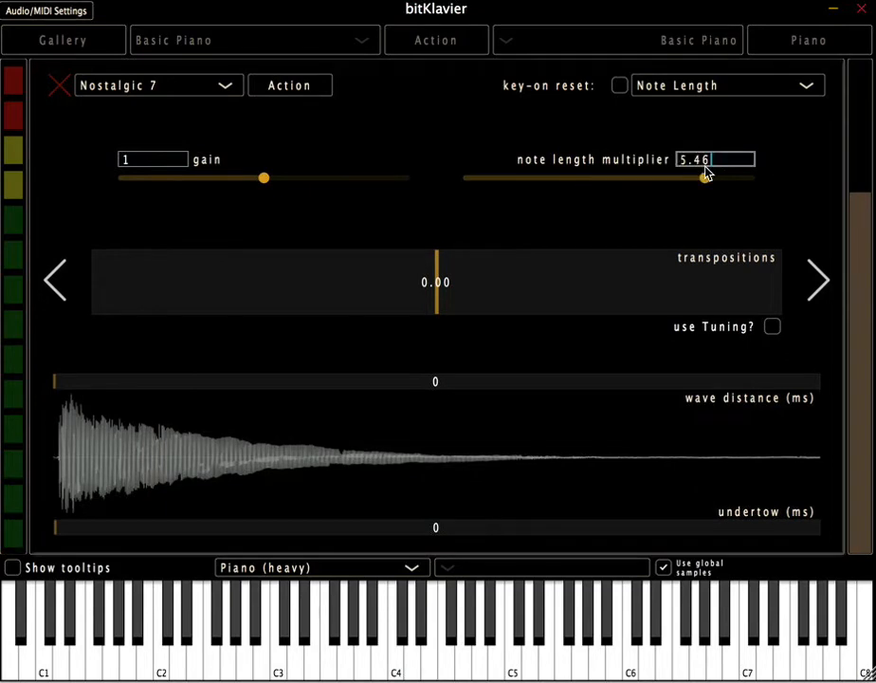
left_click(646, 169)
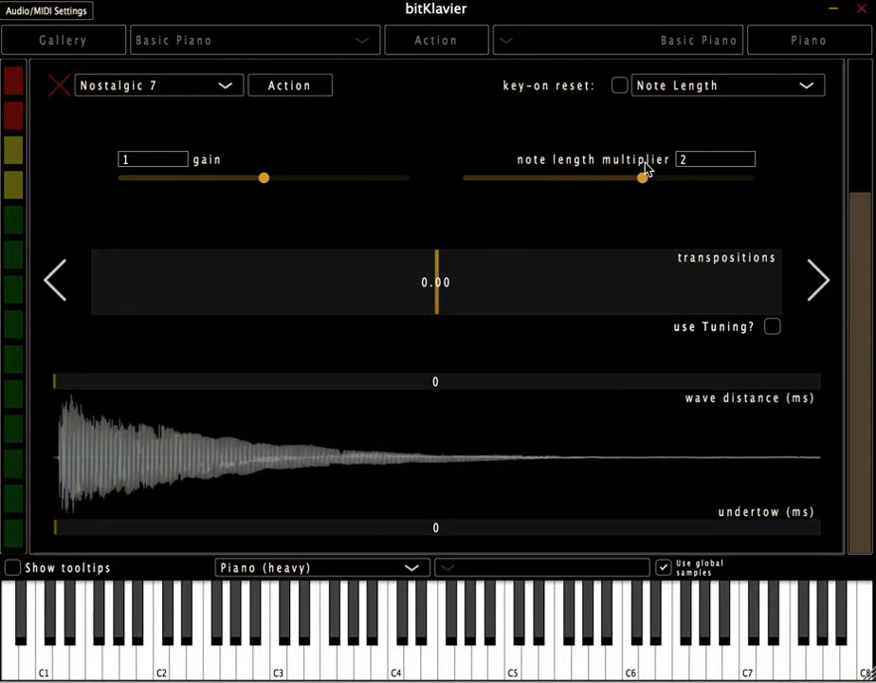
left_click_drag(643, 182, 618, 184)
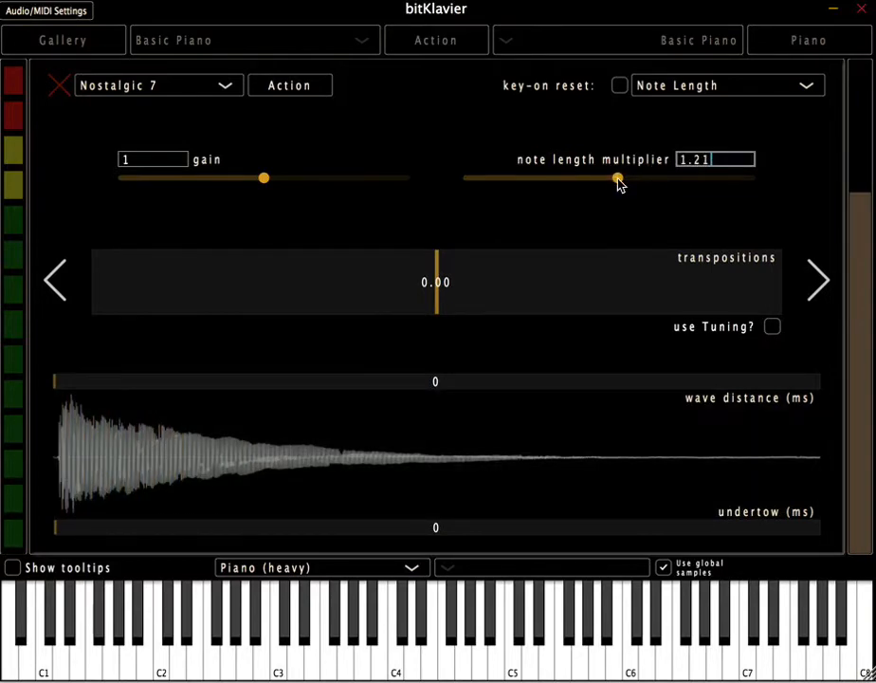
left_click_drag(716, 163, 648, 164)
type("1")
key("Return")
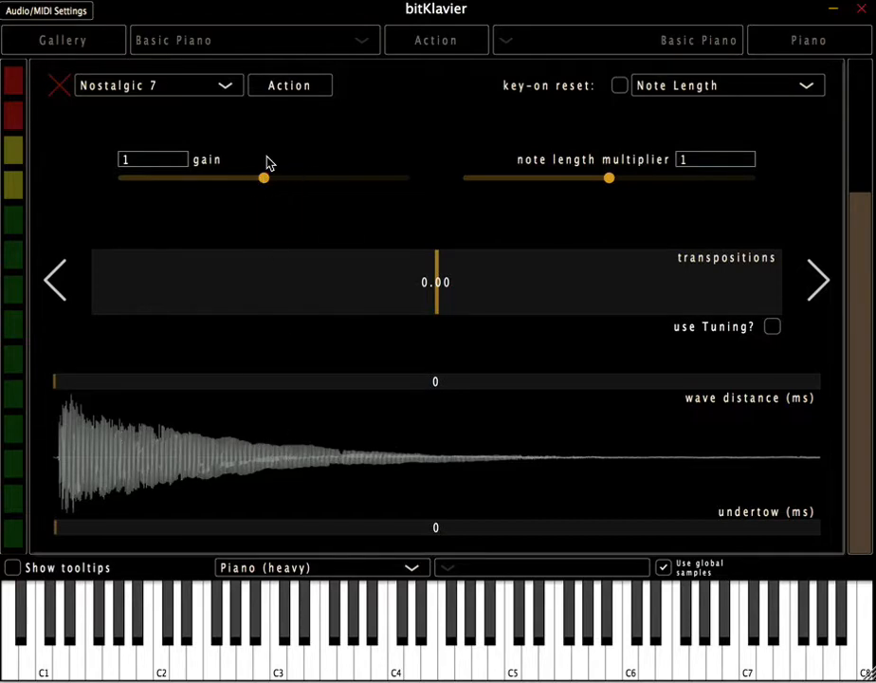
- Try Nostalgic gain values of 0.54 and 3.5, and reset the gain to 1
left_click_drag(262, 176, 240, 178)
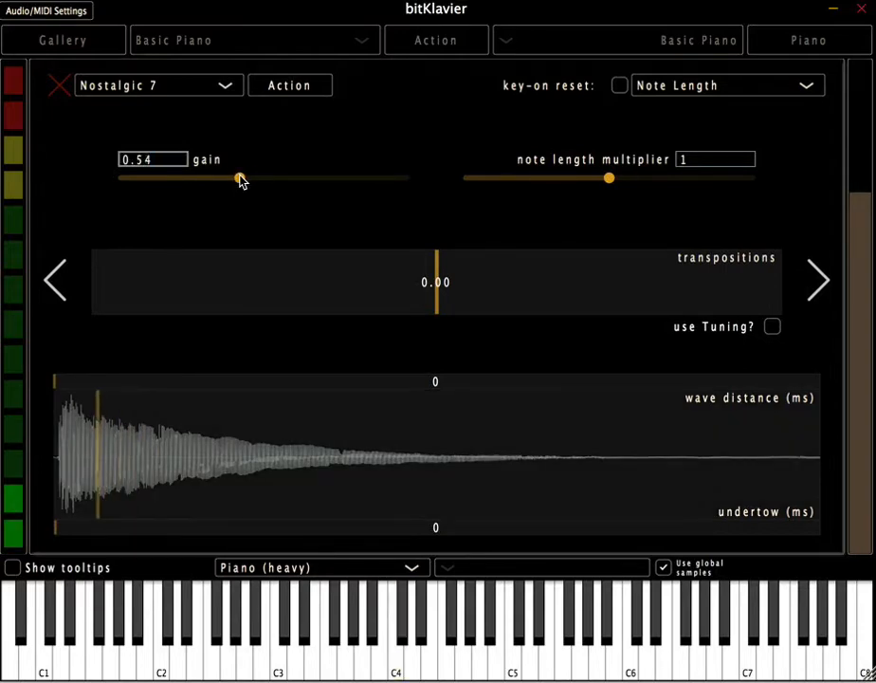
left_click_drag(243, 181, 331, 180)
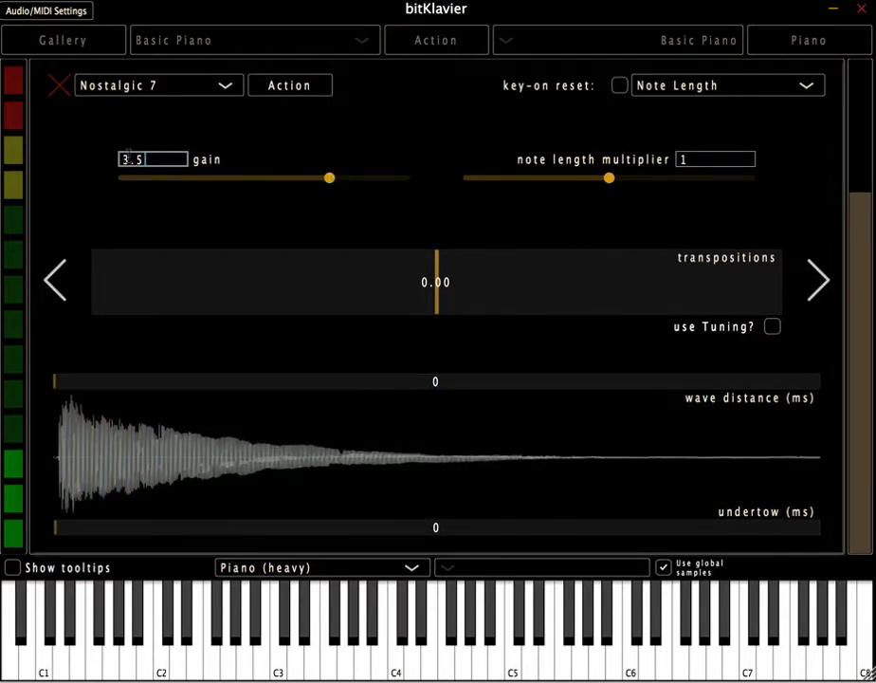
left_click_drag(152, 160, 113, 163)
type("1")
key("Return")
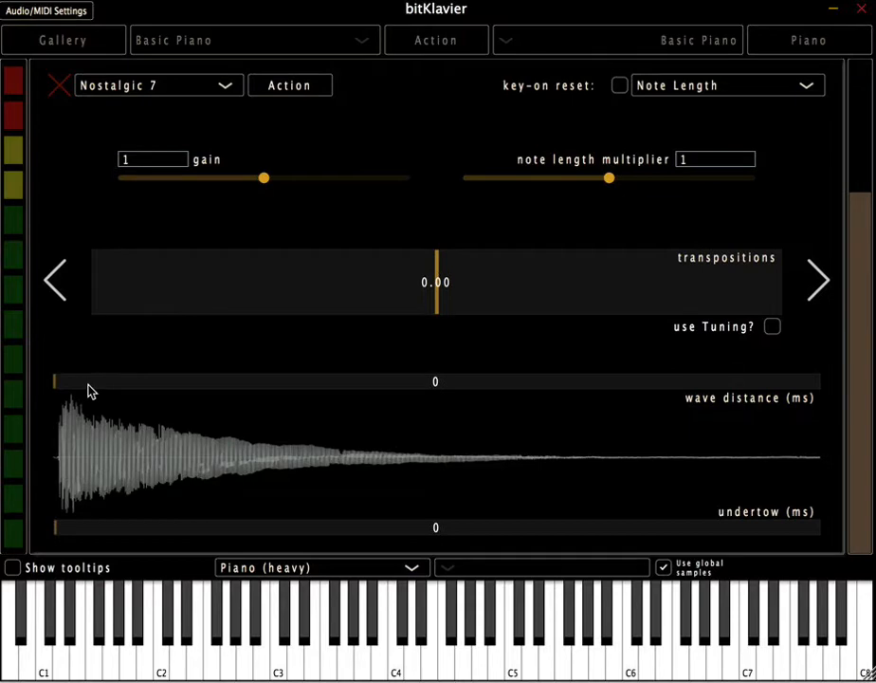
- Raise the wave distance to about 1441 ms and set it to exactly 1000 ms
left_click_drag(57, 384, 30, 382)
left_click_drag(59, 384, 175, 386)
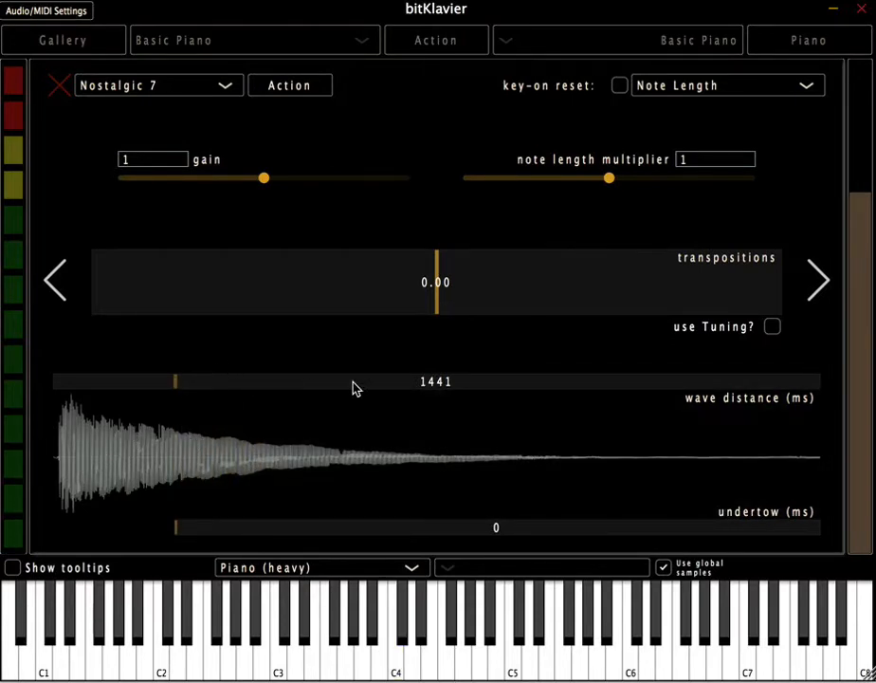
double_click(227, 383)
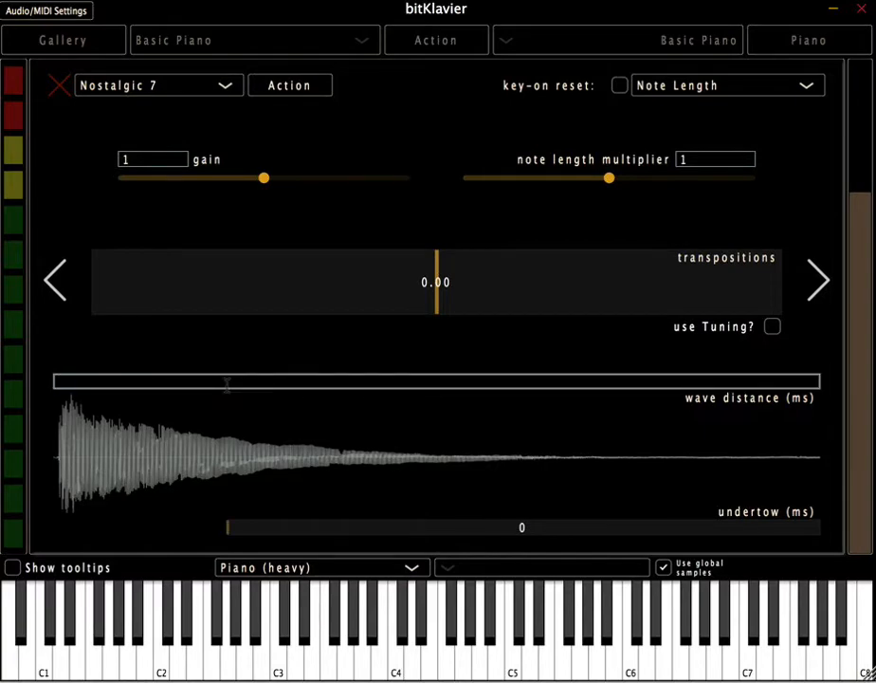
type("1000")
key("Return")
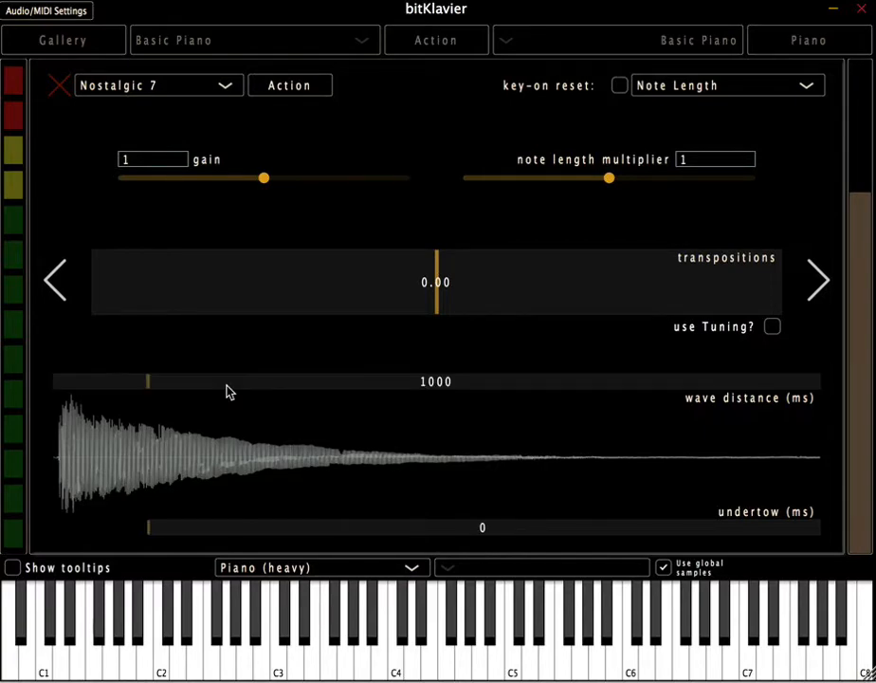
- Try wave distances of about 776 and 1043 ms, and bring the wave distance back to 0
left_click_drag(151, 384, 133, 387)
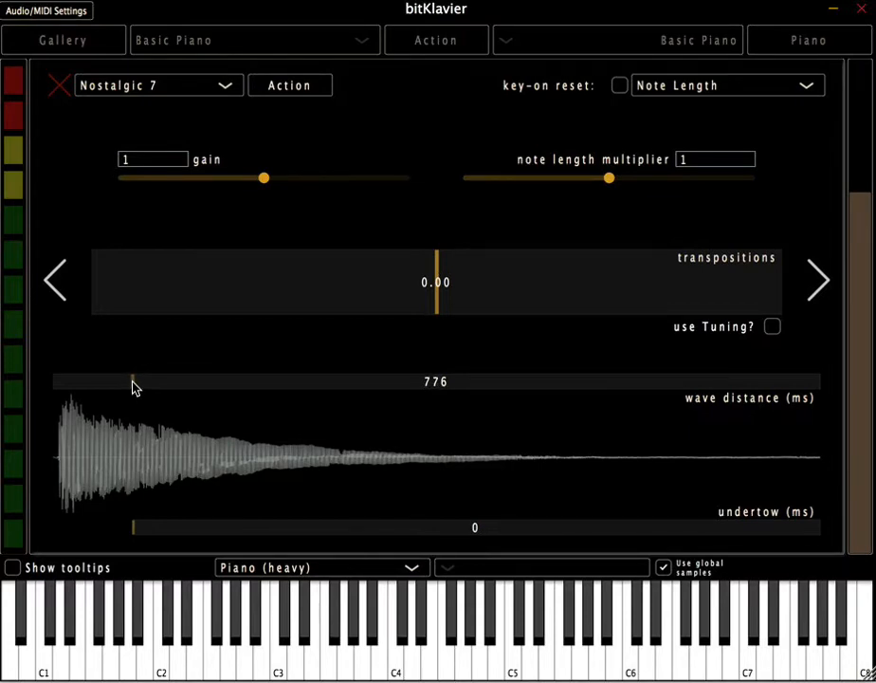
mouse_move(133, 387)
left_mouse_down()
mouse_move(141, 385)
mouse_move(112, 385)
mouse_move(163, 384)
mouse_move(156, 385)
left_mouse_up()
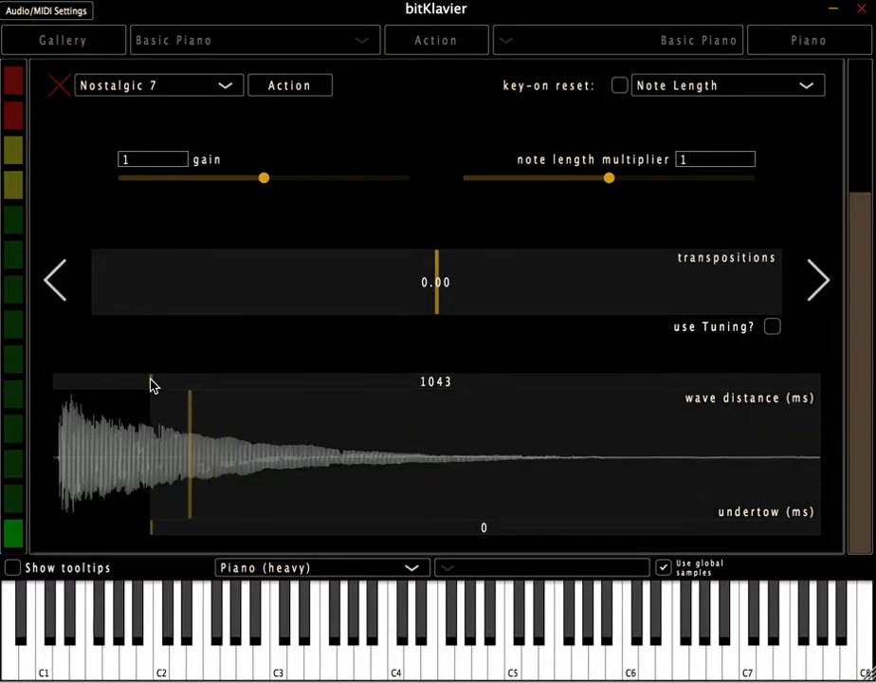
left_click_drag(150, 380, 2, 381)
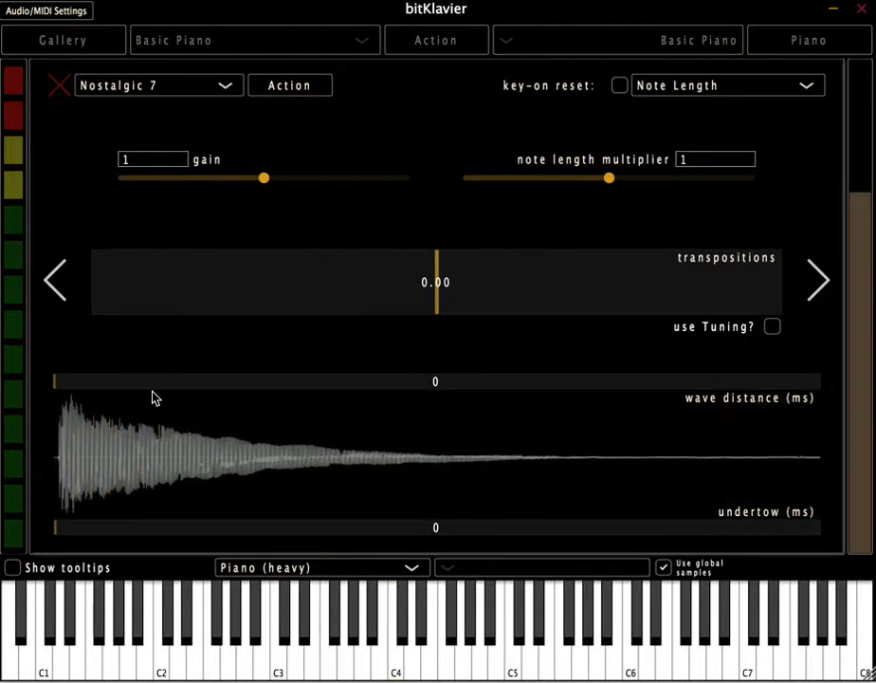
left_click_drag(187, 387, 43, 389)
- Raise the undertow to about 880 ms and set it to exactly 1000 ms
left_click_drag(59, 532, 141, 533)
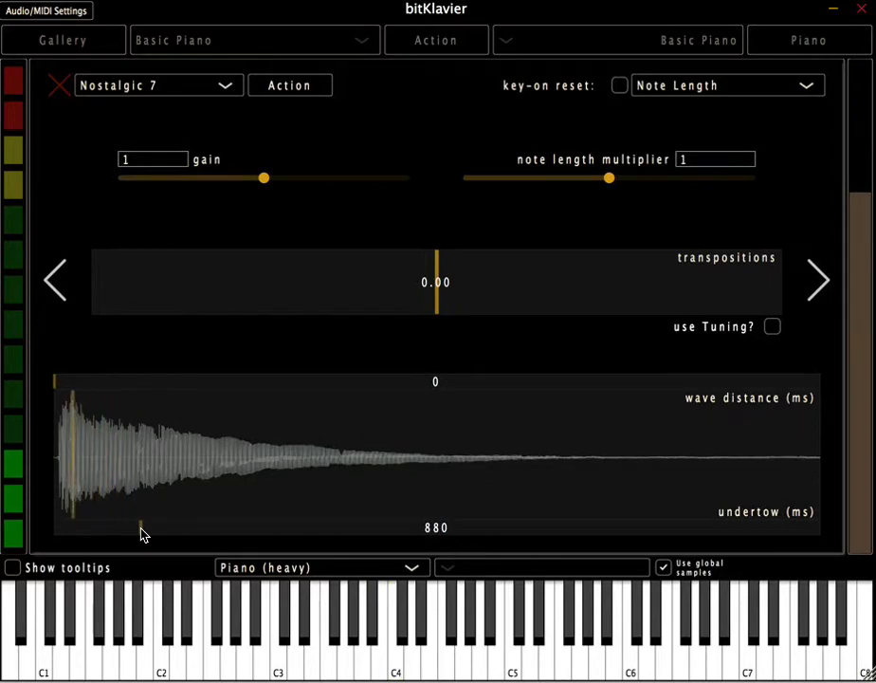
double_click(118, 533)
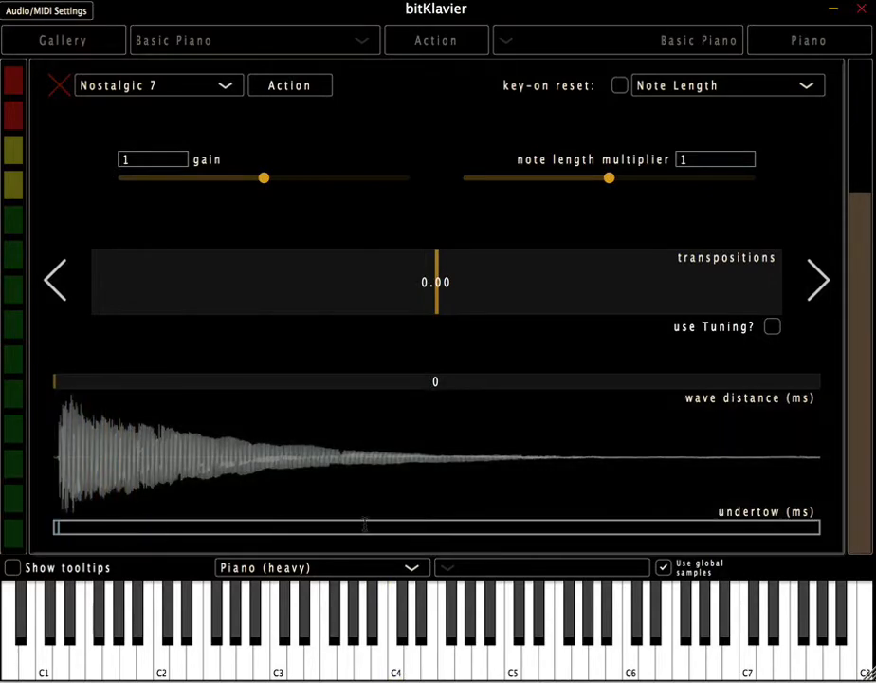
type("1000")
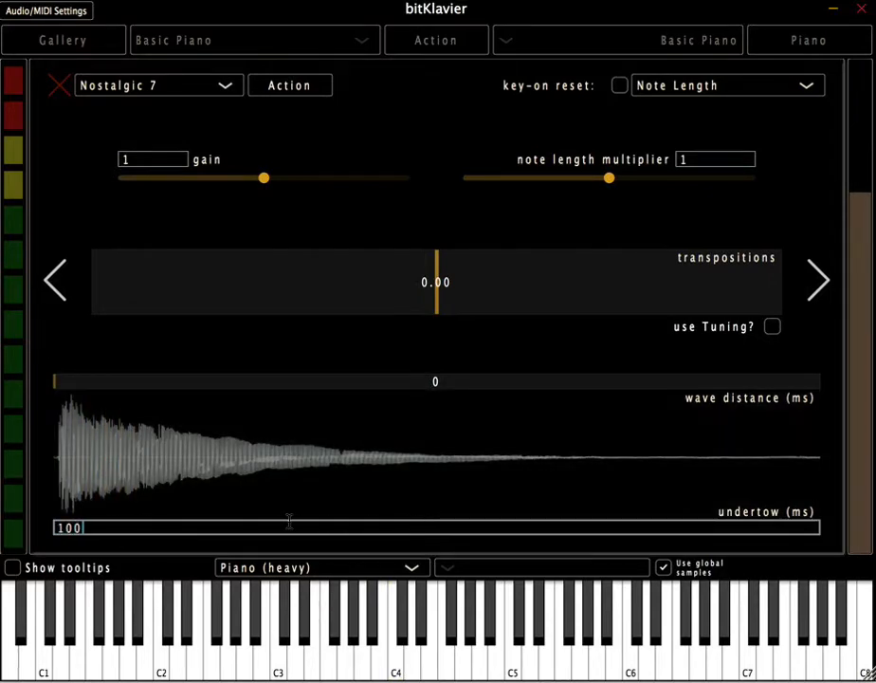
key("Return")
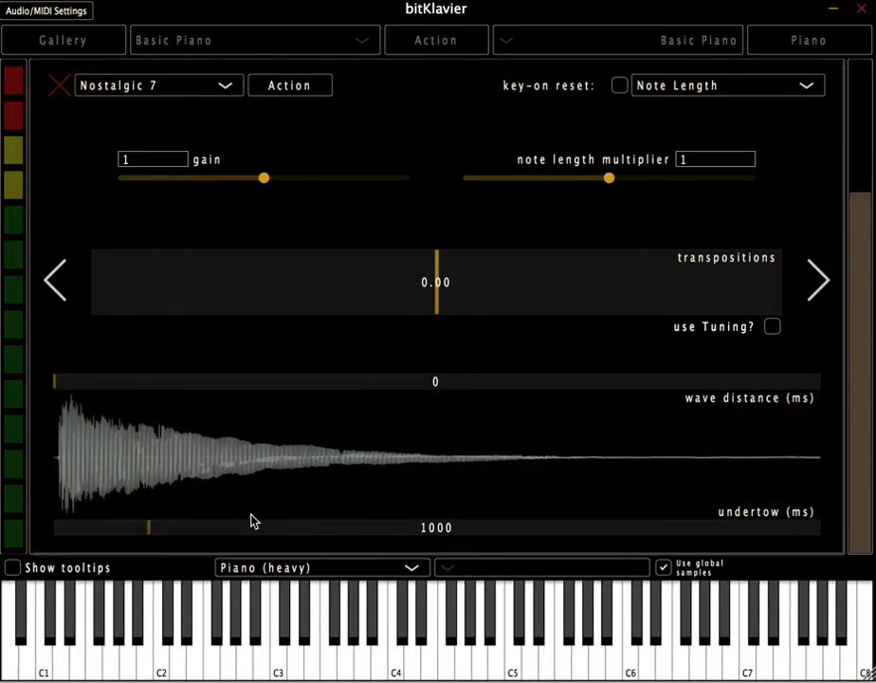
- Try undertow values of about 92 and 151 ms and a much longer one, and reset the undertow to 0
left_click_drag(148, 528, 72, 532)
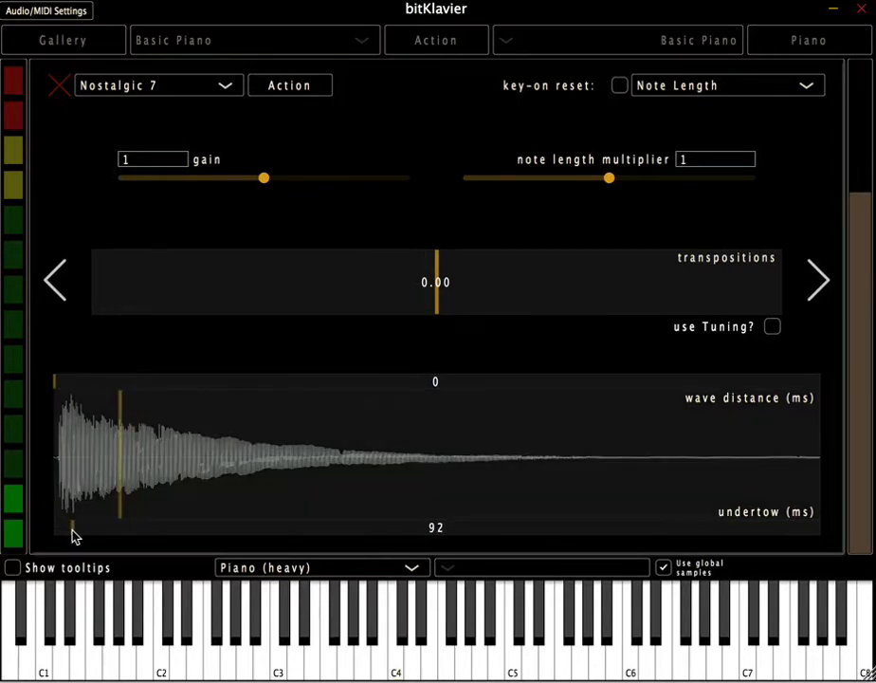
left_click_drag(73, 531, 78, 529)
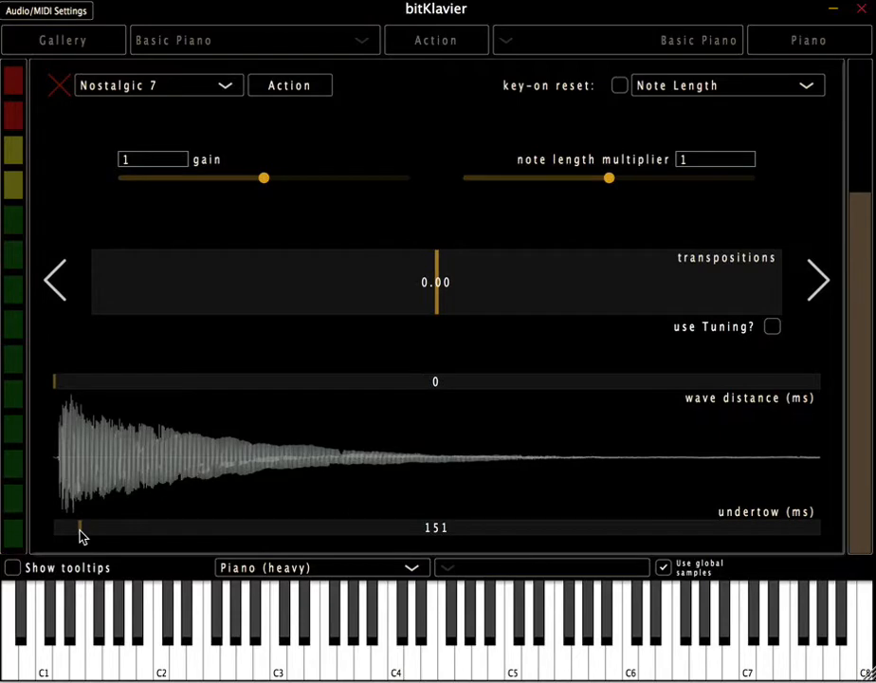
left_click_drag(80, 529, 535, 529)
double_click(451, 528)
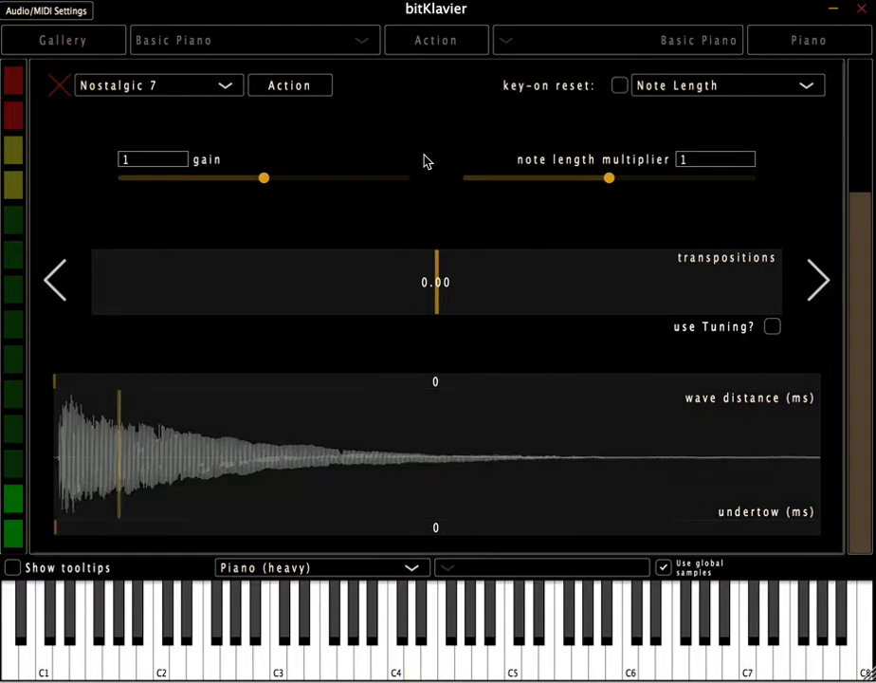
- Set the note length multiplier to about 3.41
left_click_drag(609, 177, 676, 199)
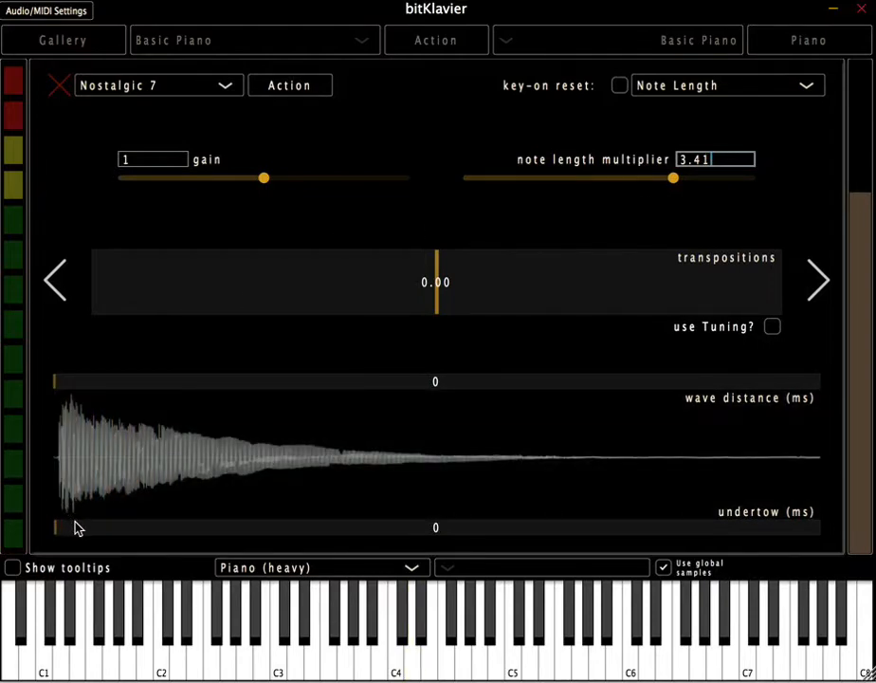
- Try an undertow of about 615 ms with key-on reset enabled, and return the undertow to 0 and key-on reset to off
left_click_drag(77, 529, 121, 531)
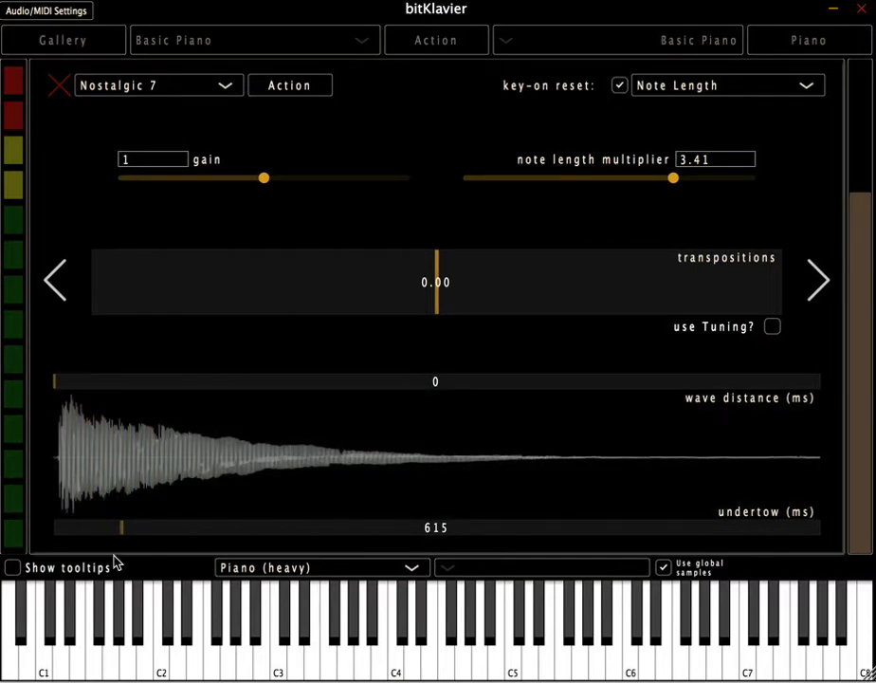
left_click_drag(123, 539, 43, 543)
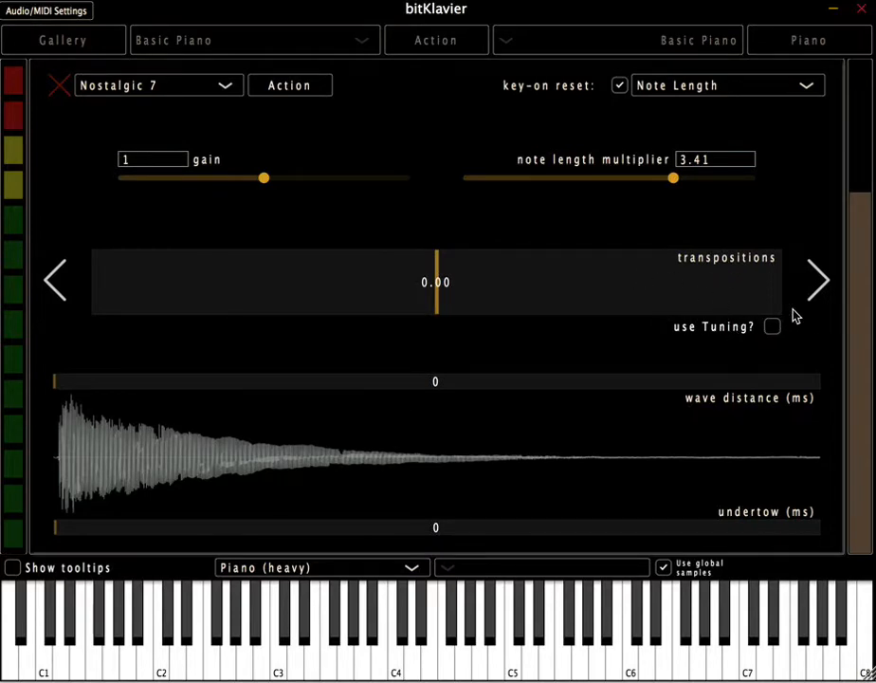
left_click(733, 92)
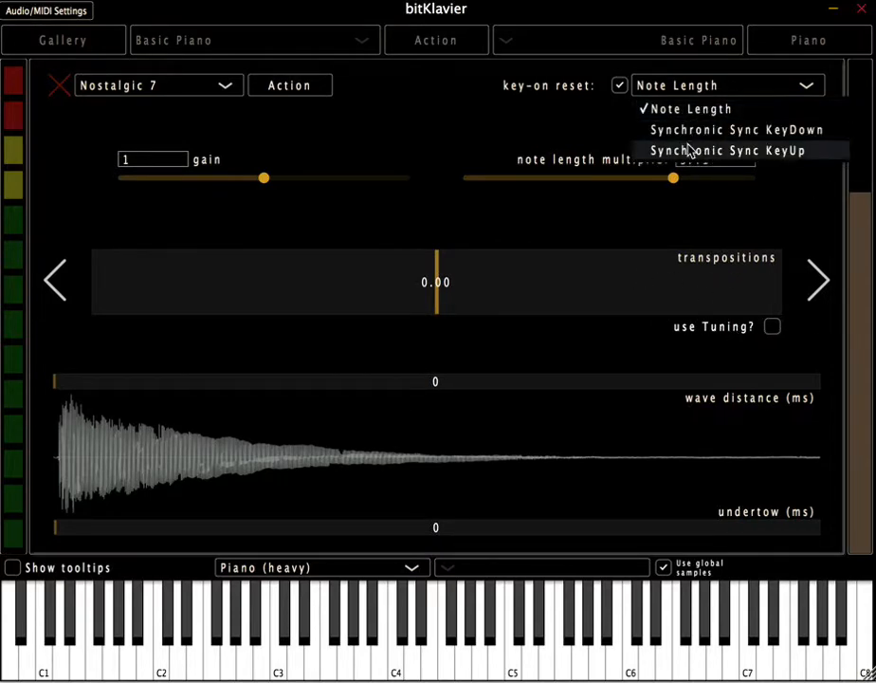
left_click(621, 86)
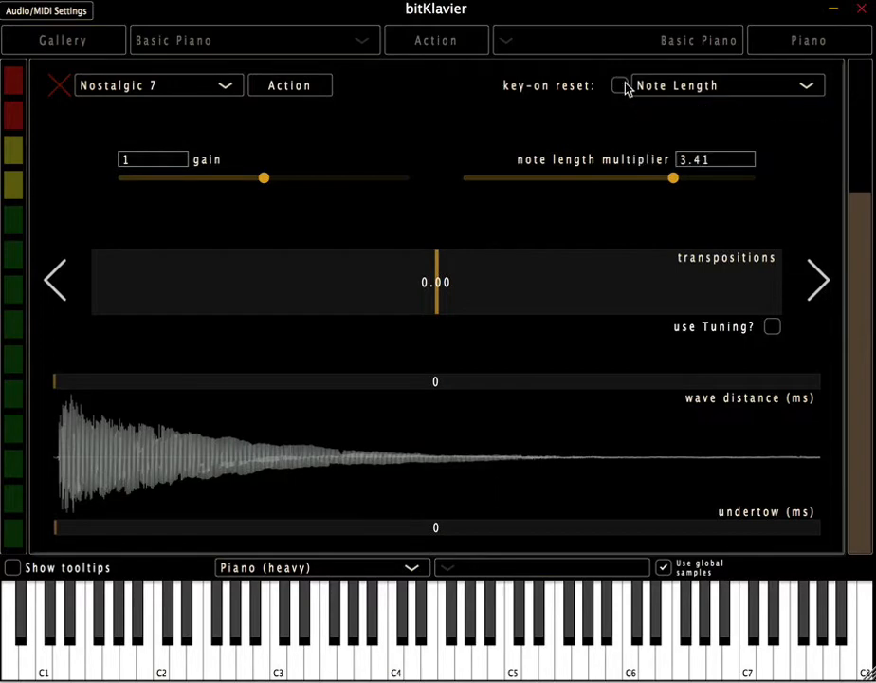
- Try minimum hold times of about 1368 and 523 ms
left_click(817, 281)
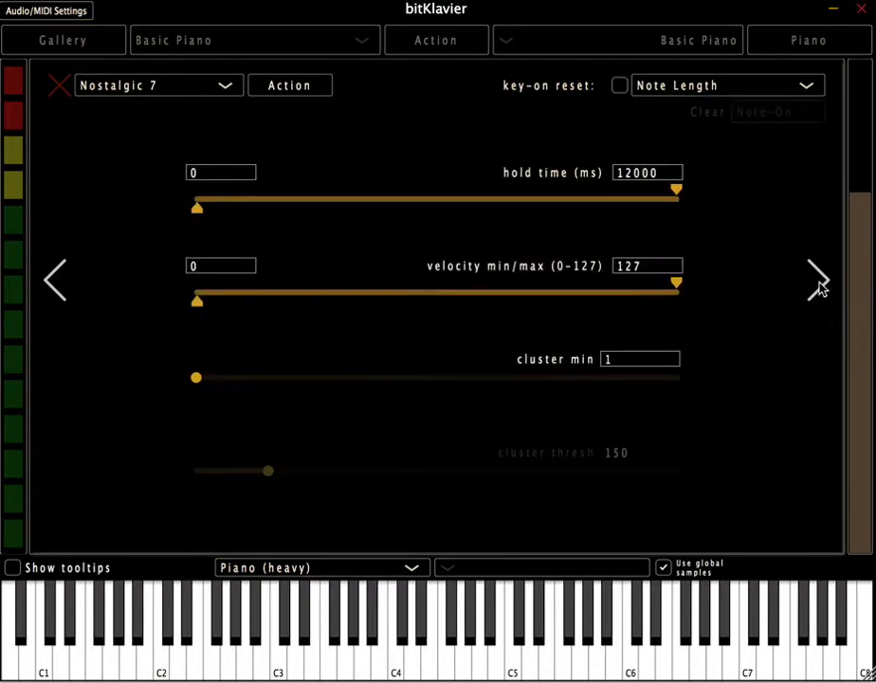
key("Left")
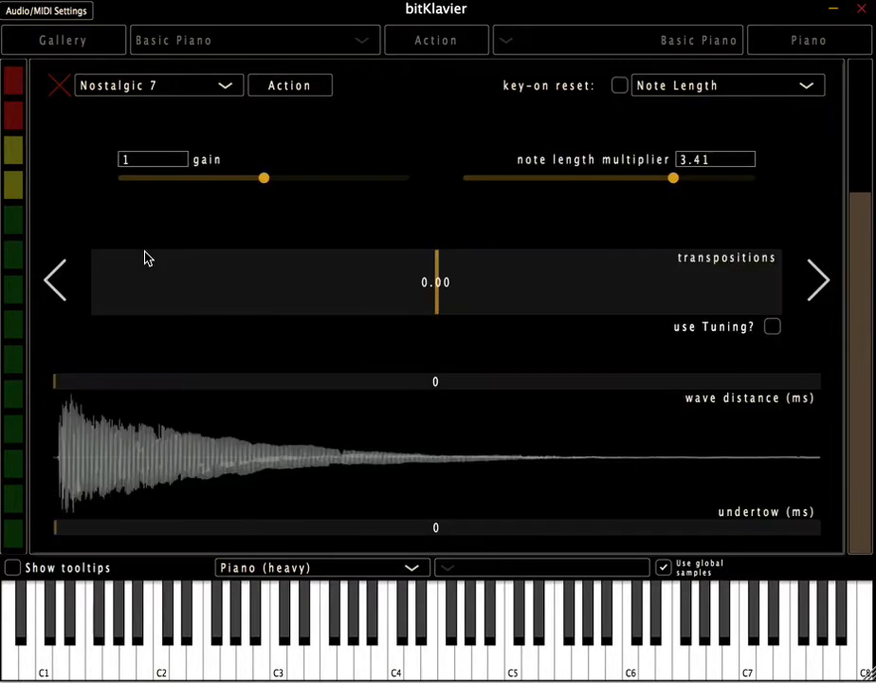
key("Right")
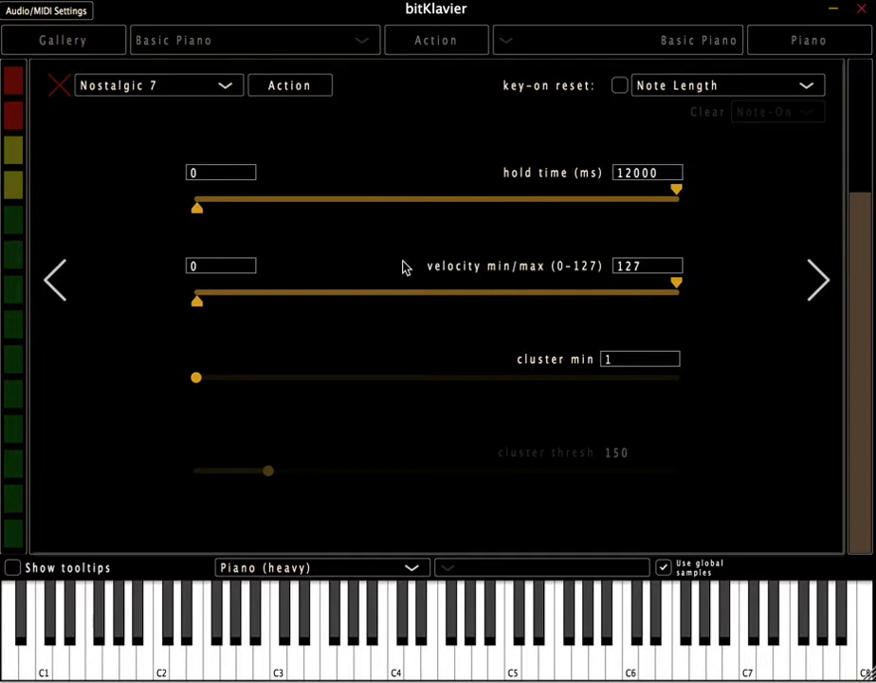
left_click_drag(198, 213, 253, 219)
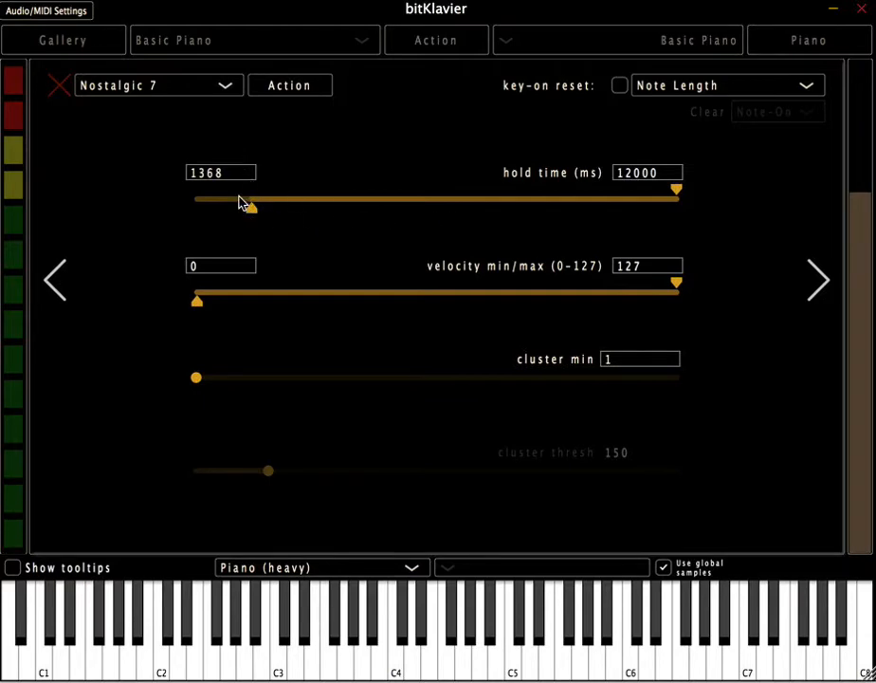
left_click_drag(252, 208, 218, 213)
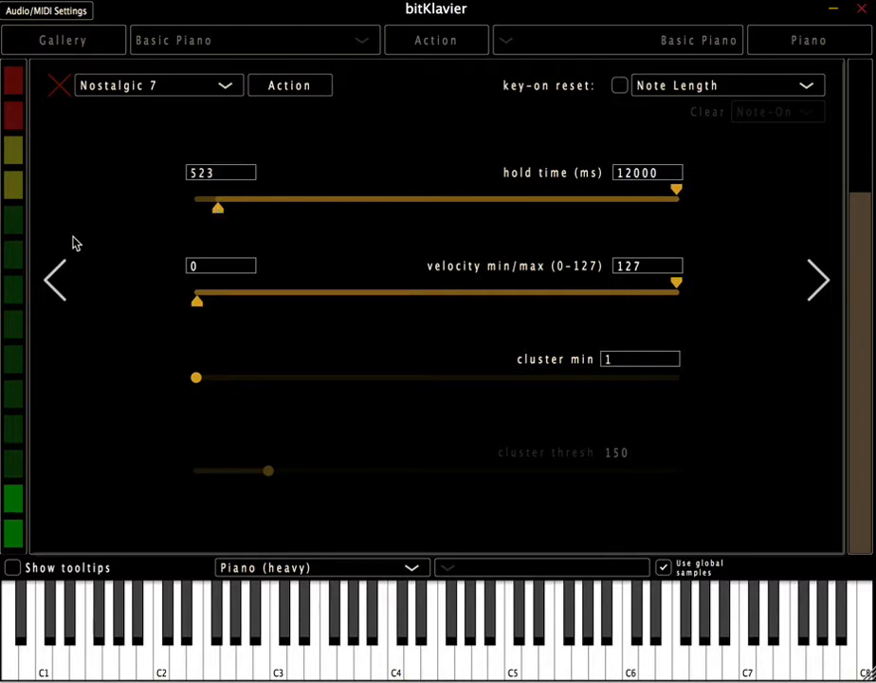
- Set the note length multiplier to 1
left_click(57, 275)
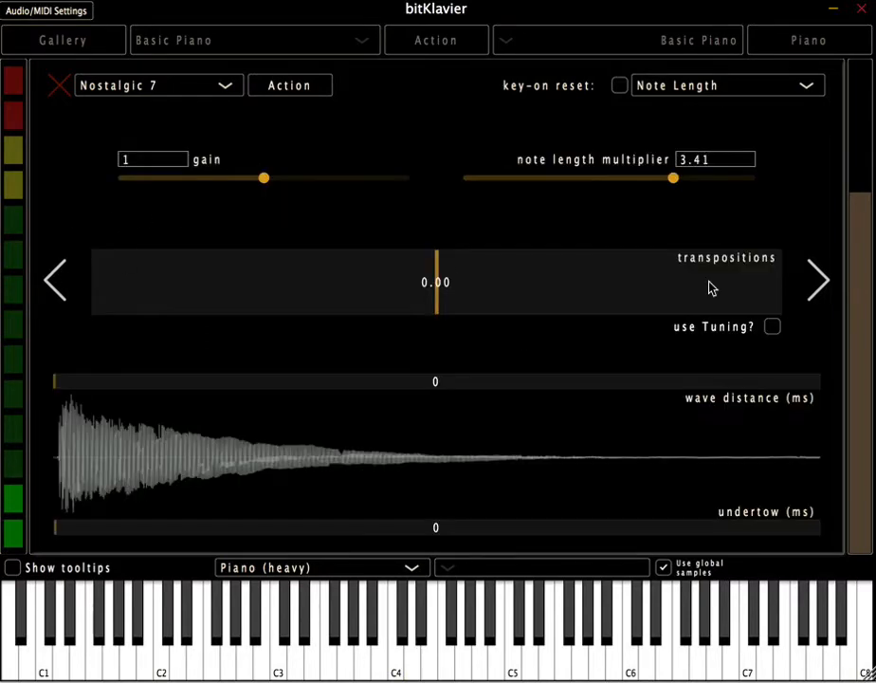
left_click(724, 158)
left_click_drag(724, 158, 663, 160)
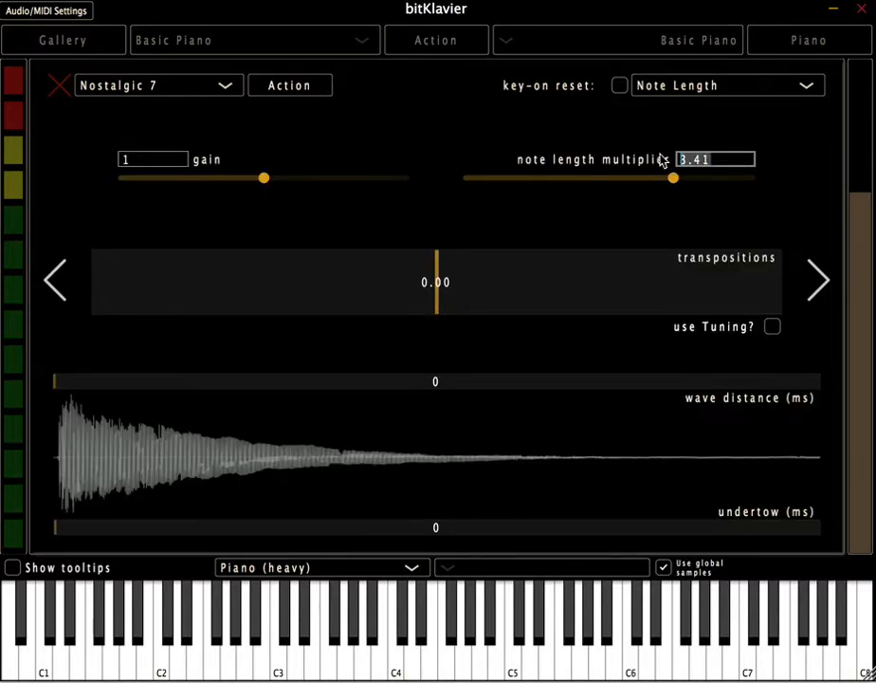
type("1")
key("Return")
- Reset the minimum hold time to 0 and lower the maximum hold time to about 397 ms
left_click(801, 275)
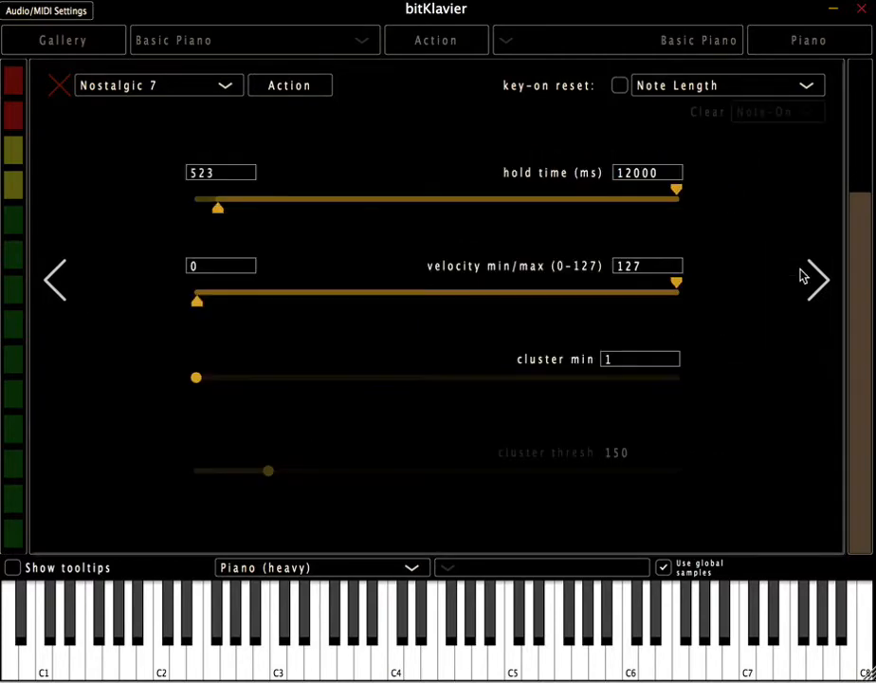
left_click_drag(226, 214, 160, 218)
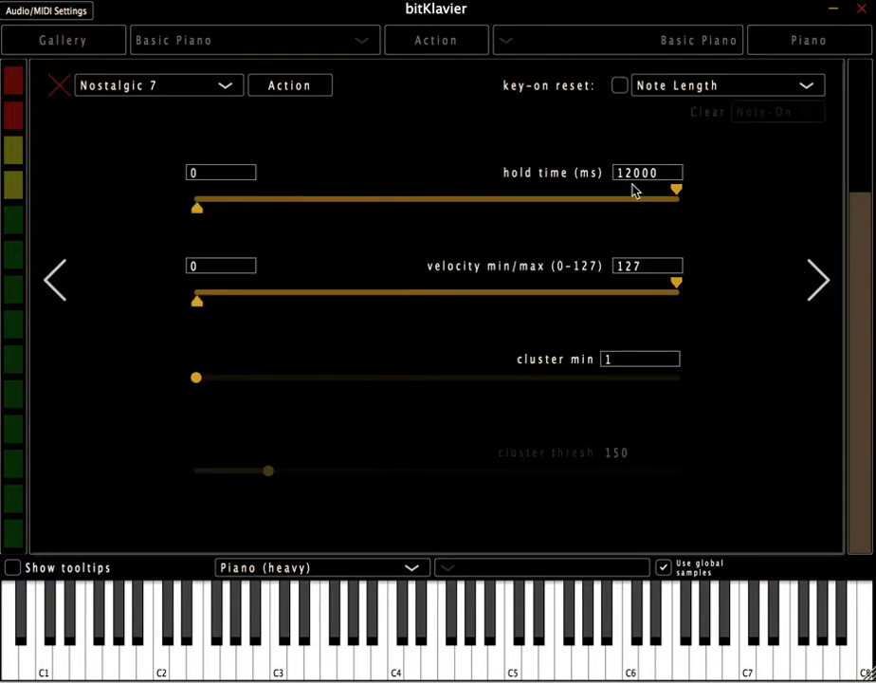
left_click_drag(674, 190, 186, 221)
left_click_drag(224, 201, 215, 203)
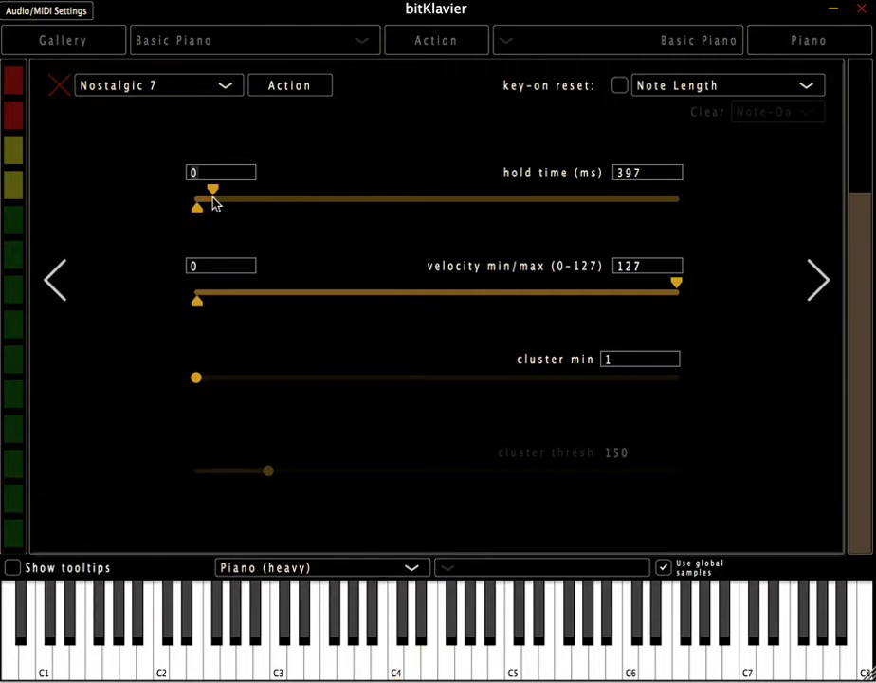
- Try a hold time minimum of about 2376 ms above a maximum of about 990 ms, and restore the range to 0–12000 ms
left_click_drag(212, 201, 291, 210)
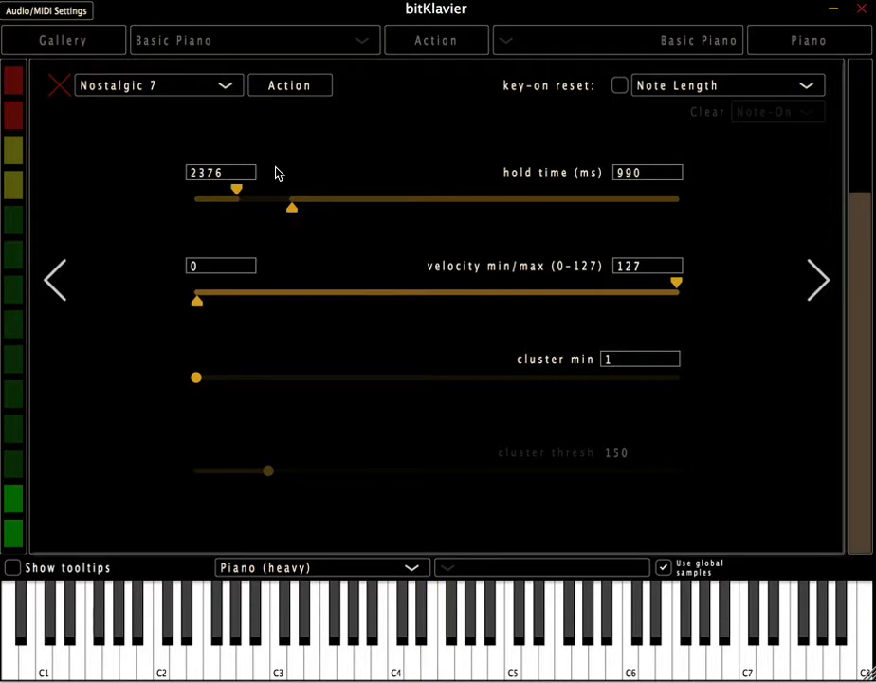
left_click_drag(238, 190, 676, 189)
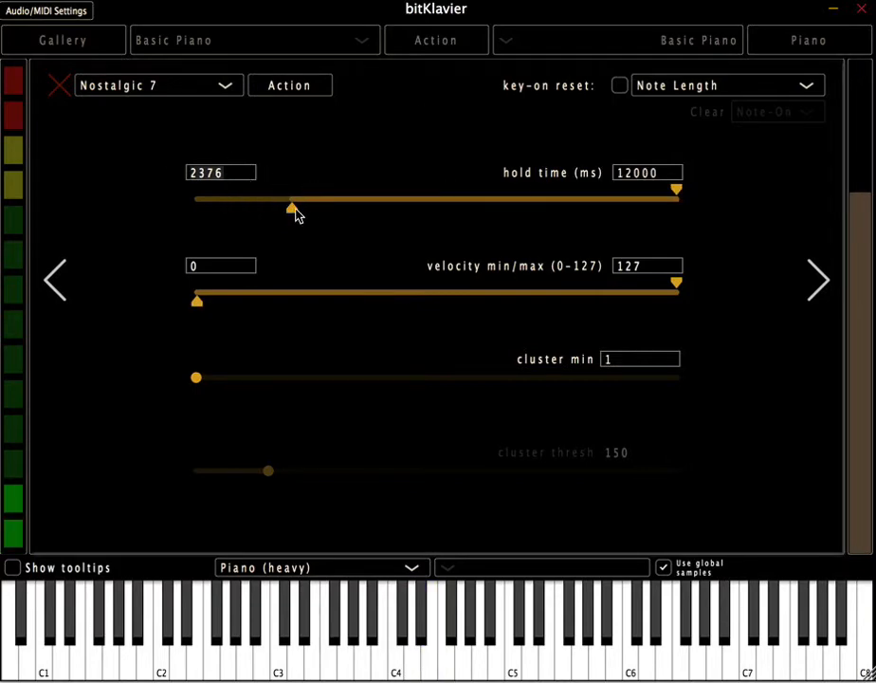
left_click_drag(296, 214, 195, 215)
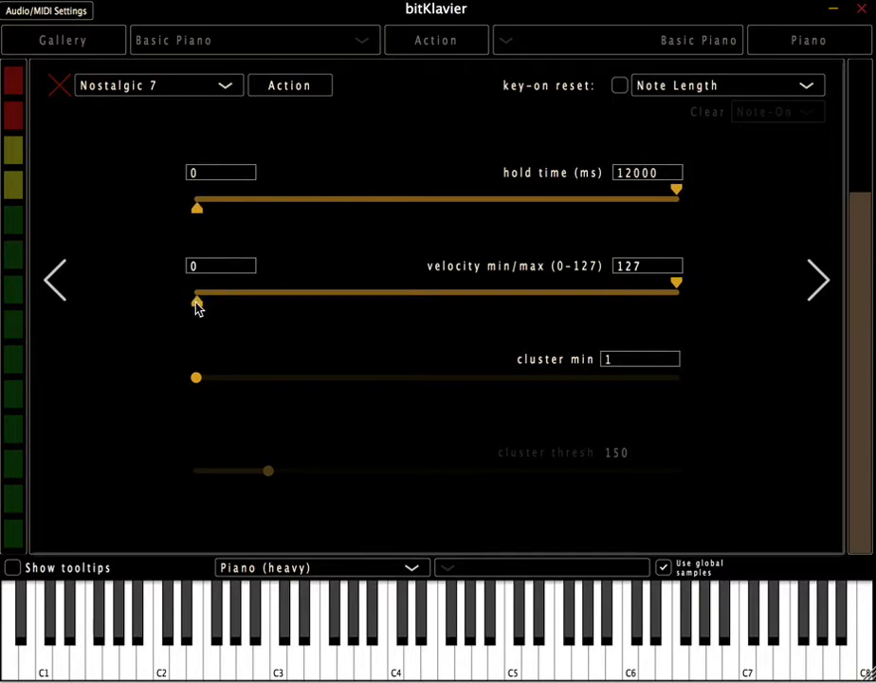
- Try minimum velocities of about 12 and 28, and return the minimum velocity to 0
left_click_drag(197, 307, 244, 307)
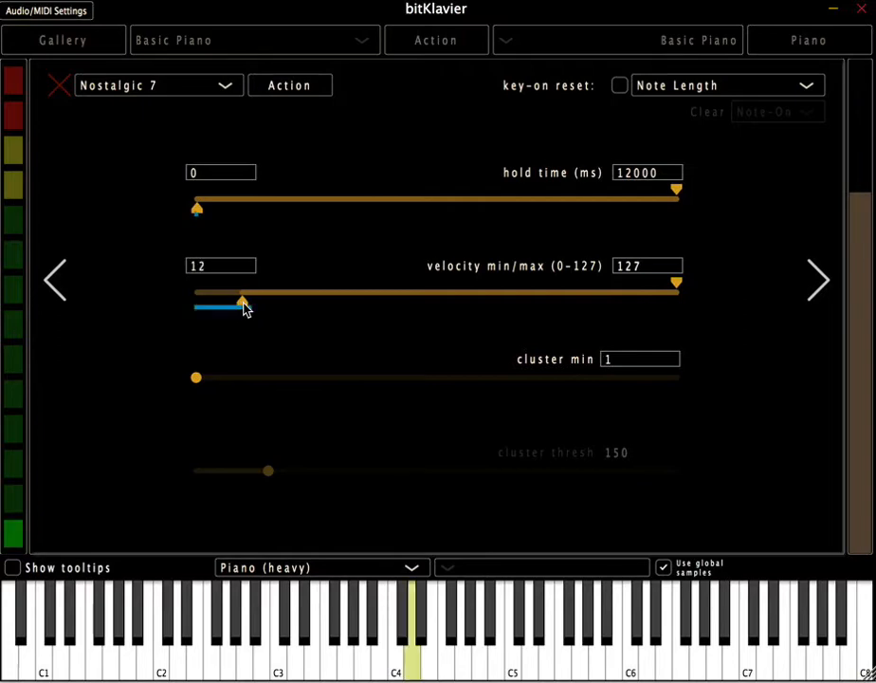
left_click_drag(242, 303, 284, 303)
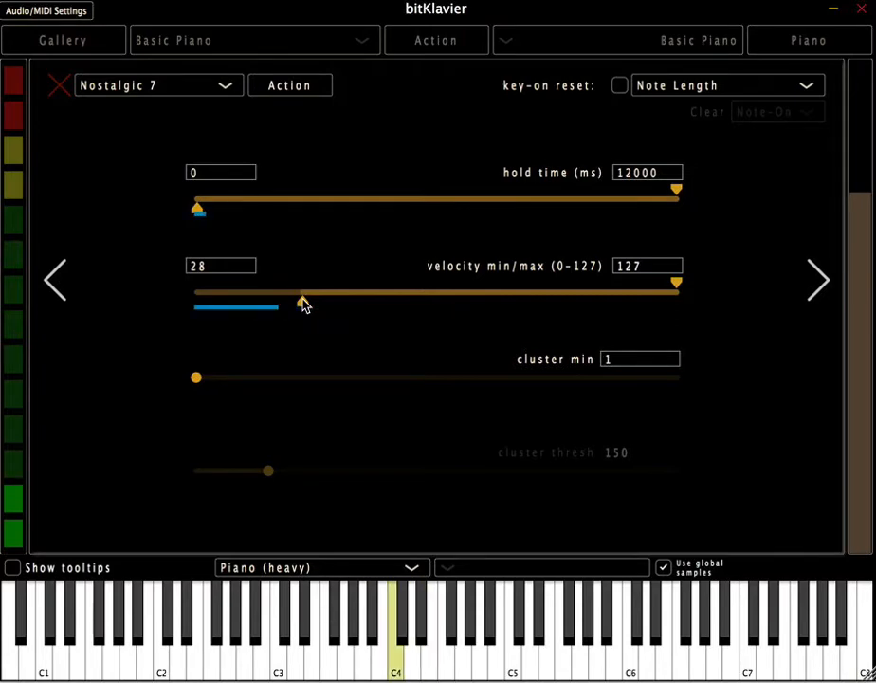
left_click_drag(297, 305, 197, 301)
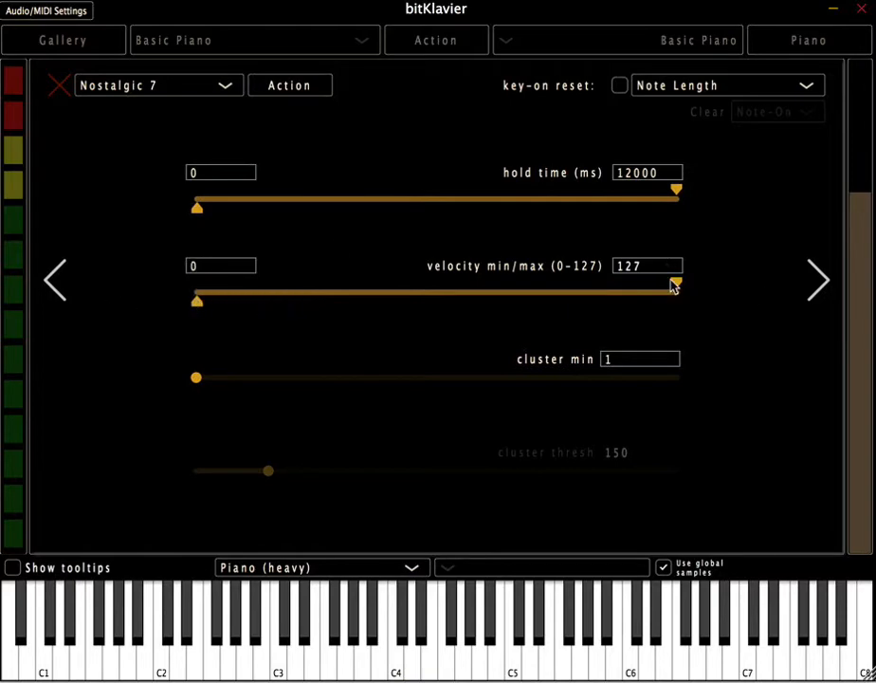
- Try a maximum velocity of about 25 with a minimum of about 45, and restore the velocity range to 0–127
left_click_drag(672, 285, 289, 304)
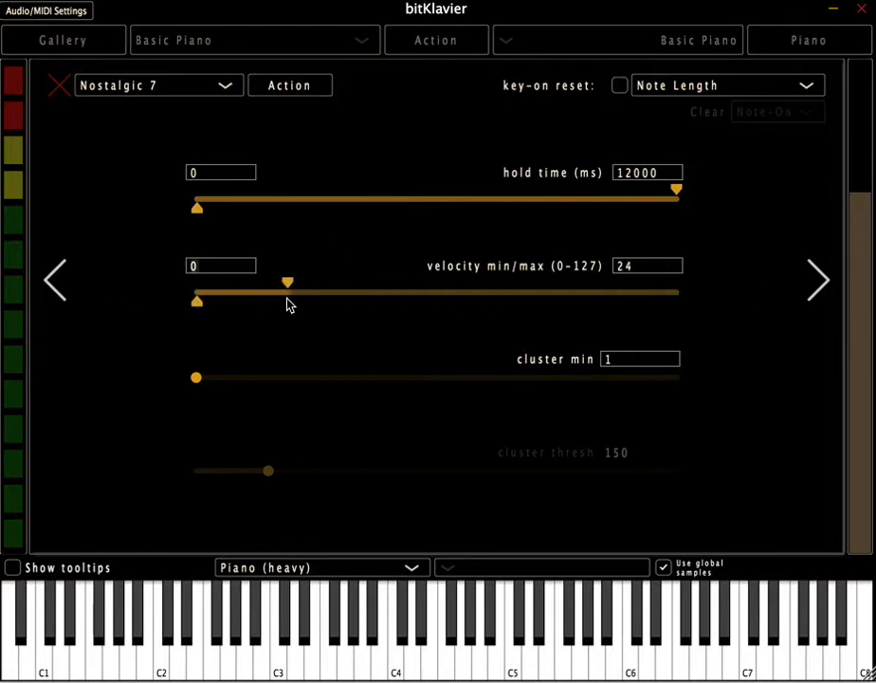
left_click_drag(203, 306, 367, 307)
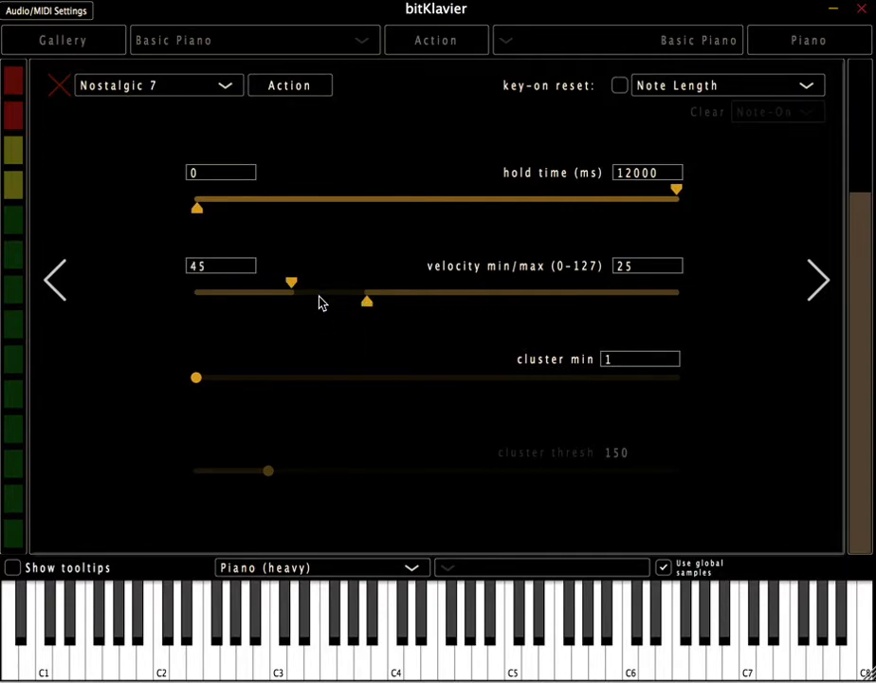
left_click_drag(313, 289, 679, 283)
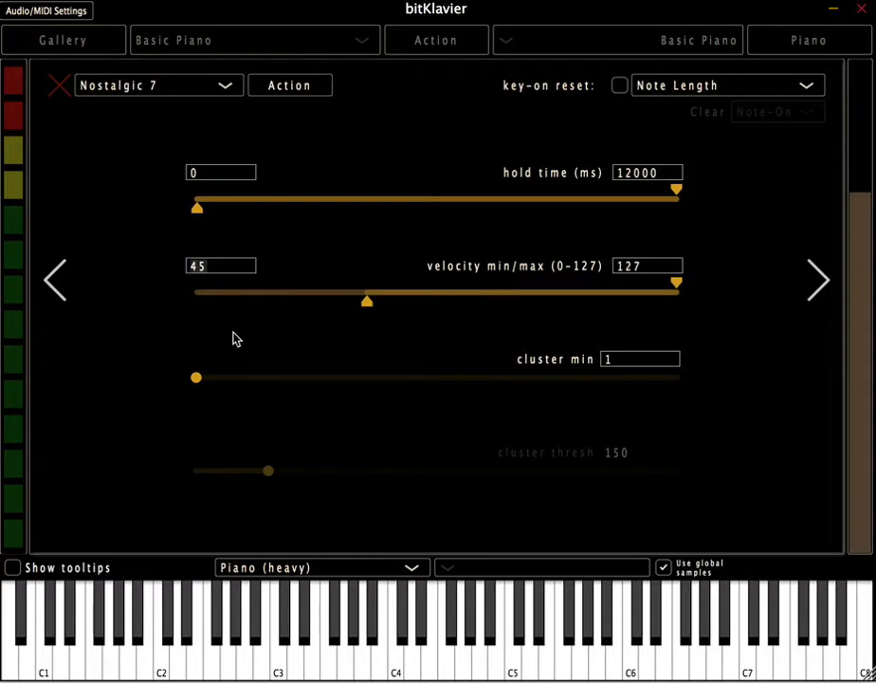
left_click_drag(370, 305, 42, 308)
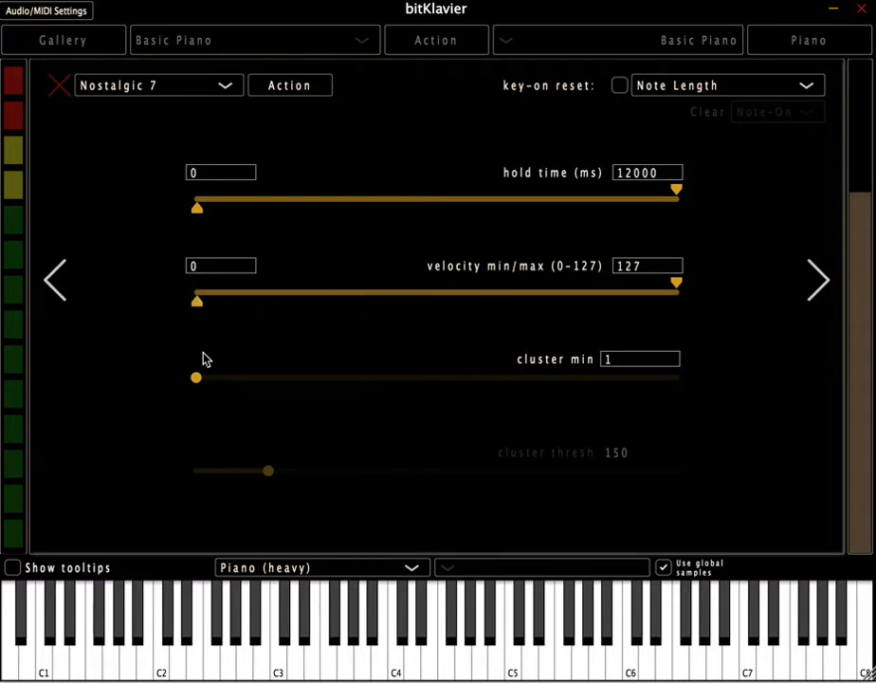
- Try cluster minimums of 2 and 3, and return the cluster minimum to 1
left_click_drag(197, 378, 241, 380)
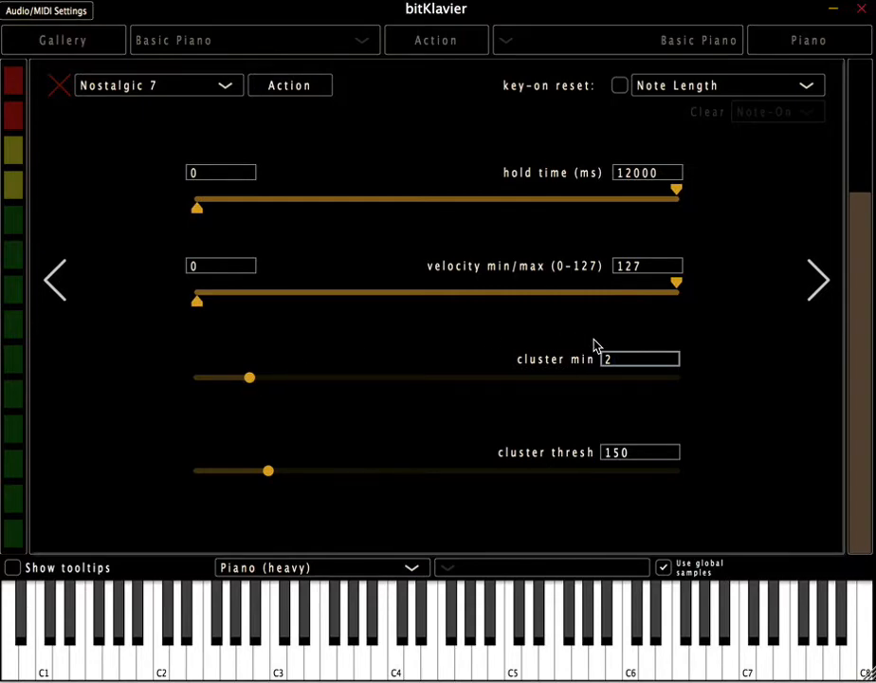
left_click(607, 358)
key("Return")
left_click_drag(301, 381, 277, 375)
type("3")
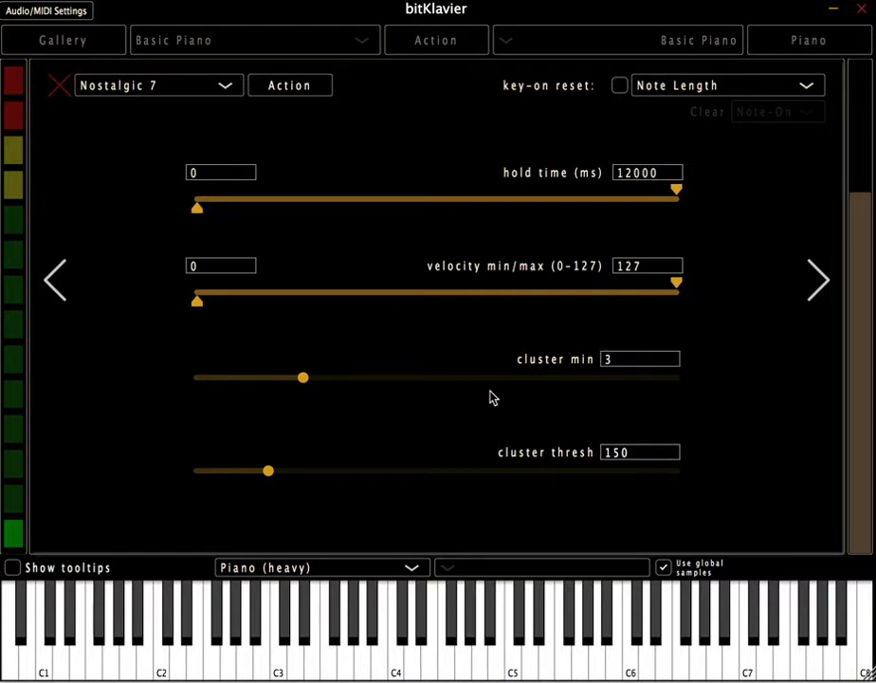
left_click_drag(304, 379, 180, 387)
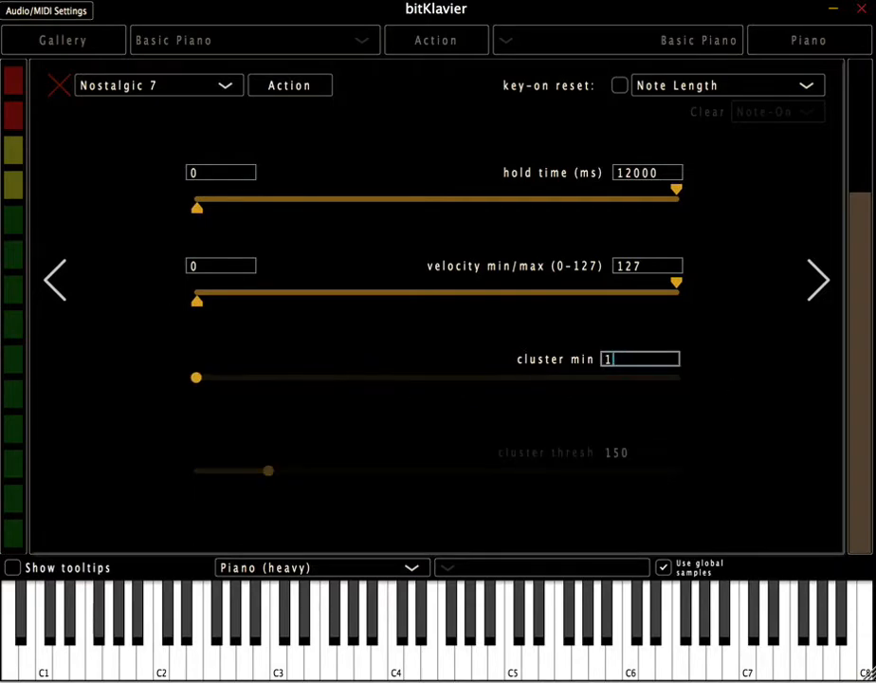
- Set the cluster minimum to 11, change it to 8, and lower it to 4
left_click(613, 358)
type("11")
key("Return")
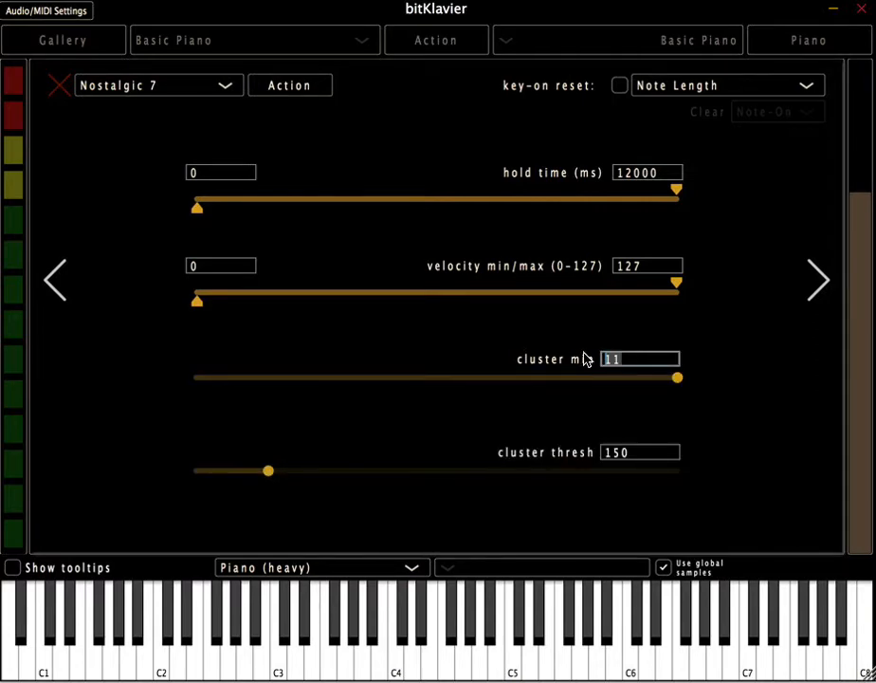
type("8")
key("Return")
left_click_drag(571, 379, 371, 413)
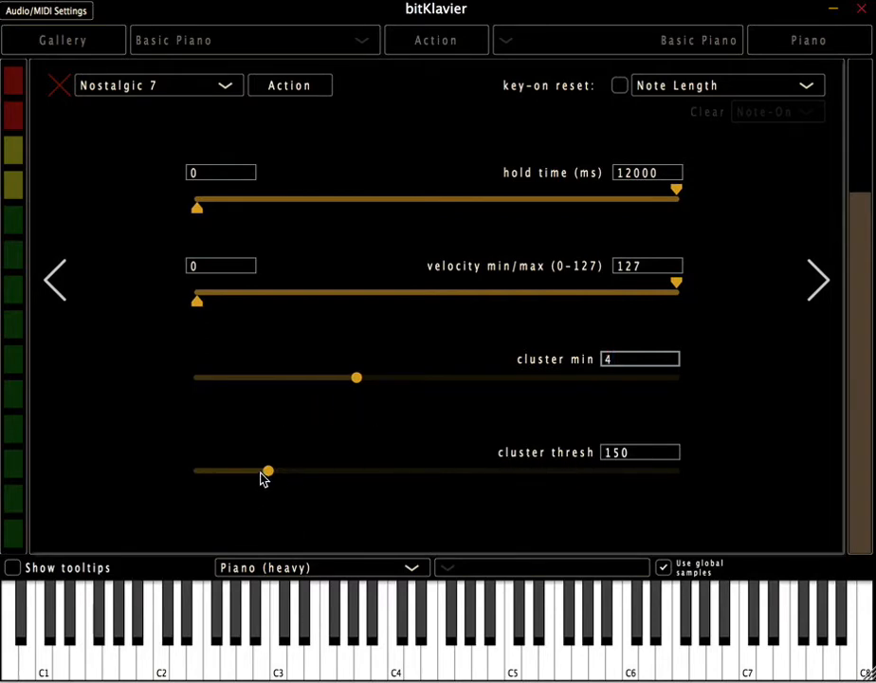
- Try a cluster threshold of about 499, lower the cluster minimum to 3, and reduce the threshold to about 209
left_click_drag(269, 477, 439, 485)
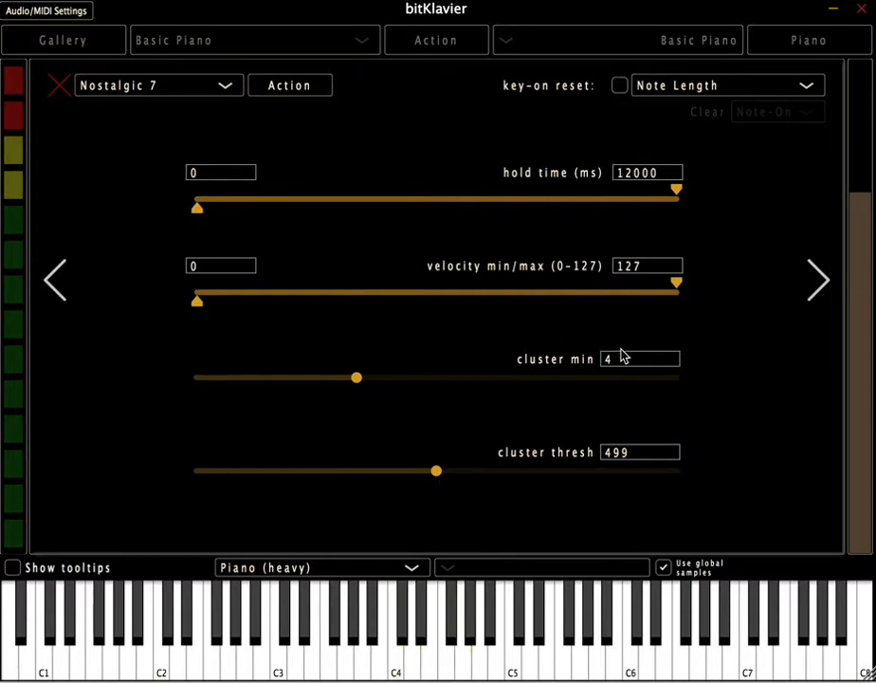
left_click_drag(357, 380, 324, 383)
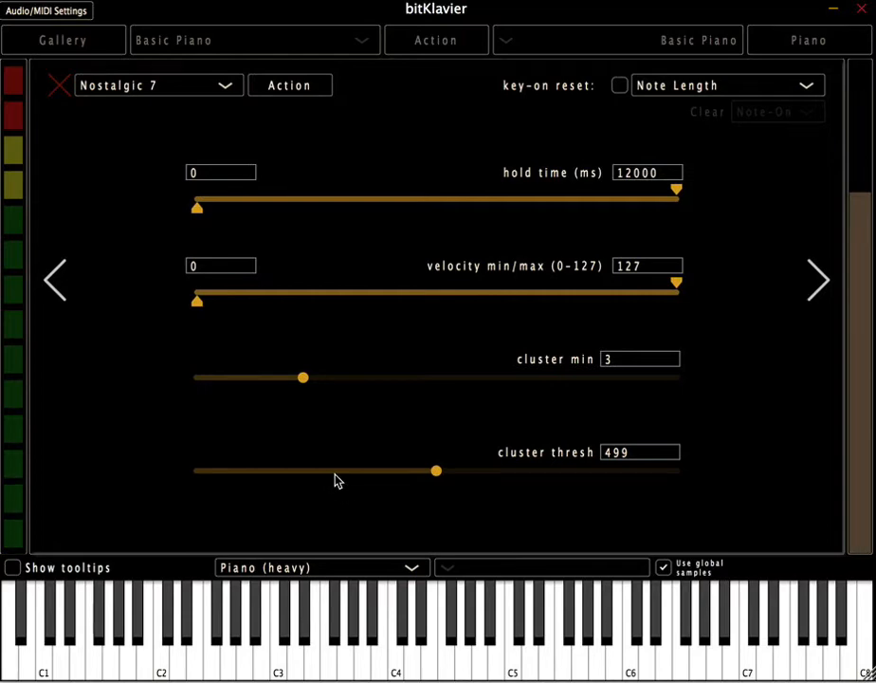
left_click_drag(335, 479, 298, 474)
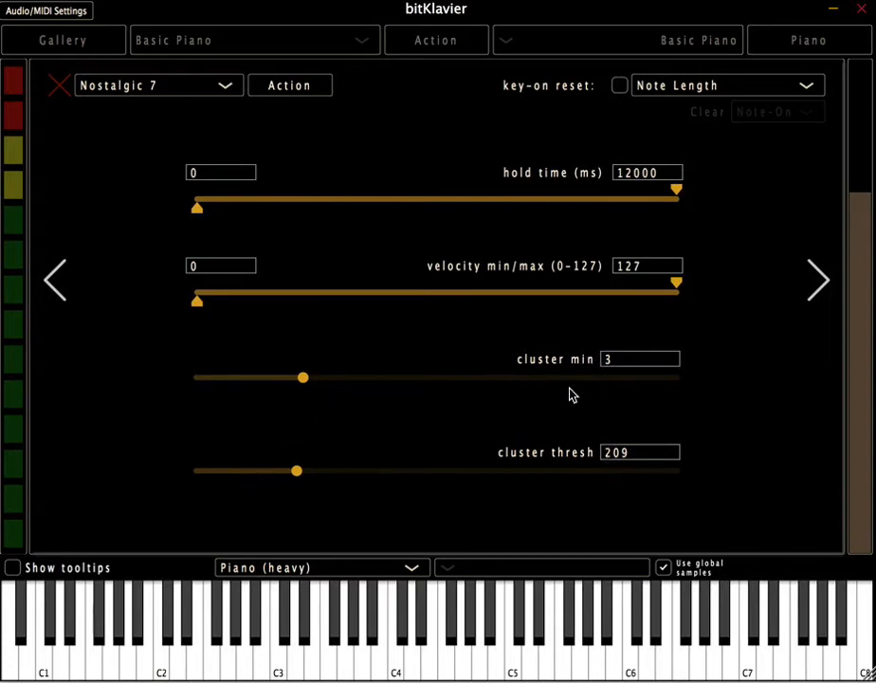
- Set the cluster minimum to 1 and back up to 2, and raise the cluster threshold to about 361
left_click_drag(304, 379, 274, 430)
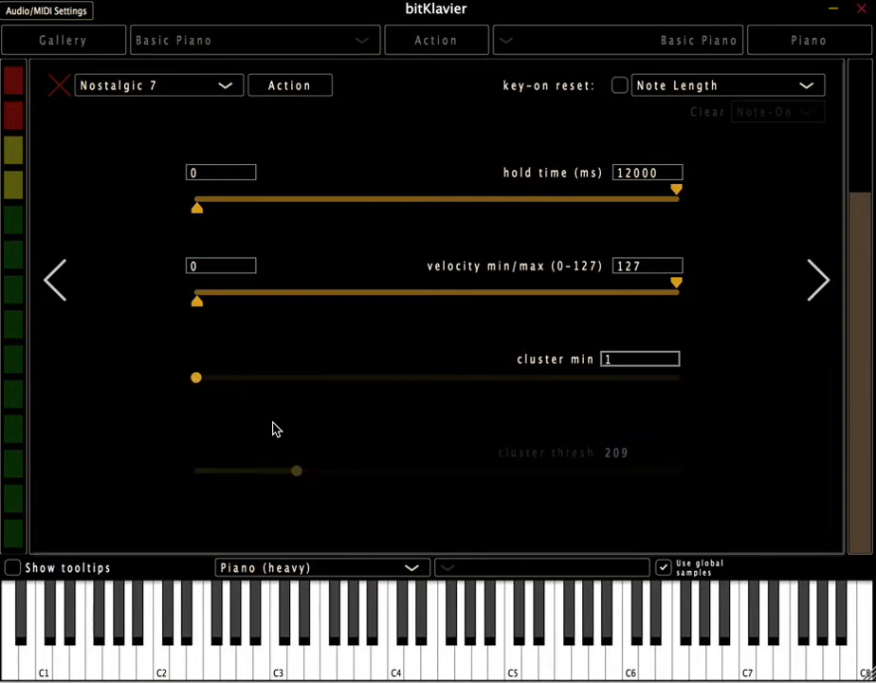
left_click(235, 382)
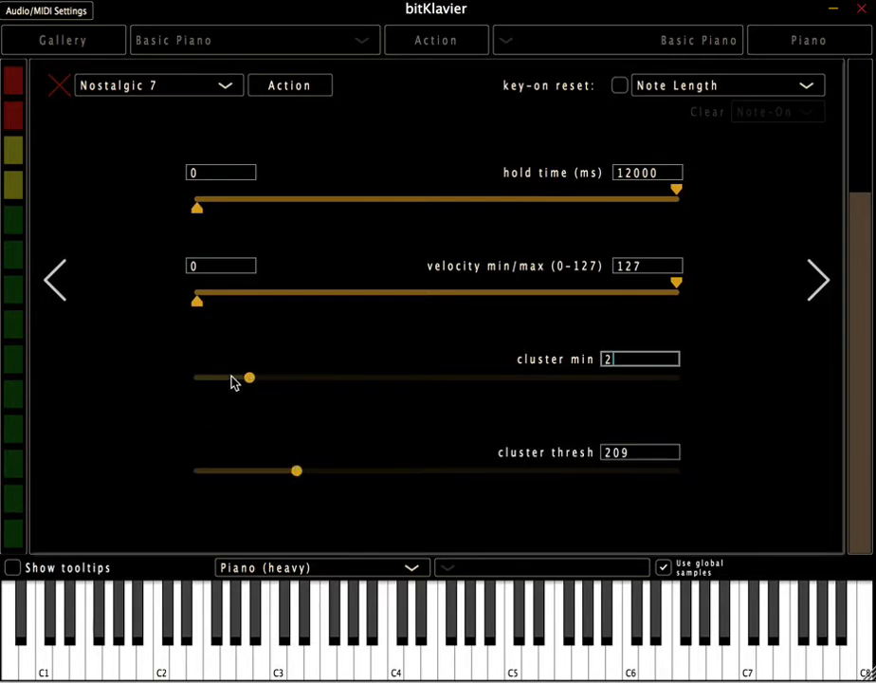
left_click_drag(297, 470, 322, 463)
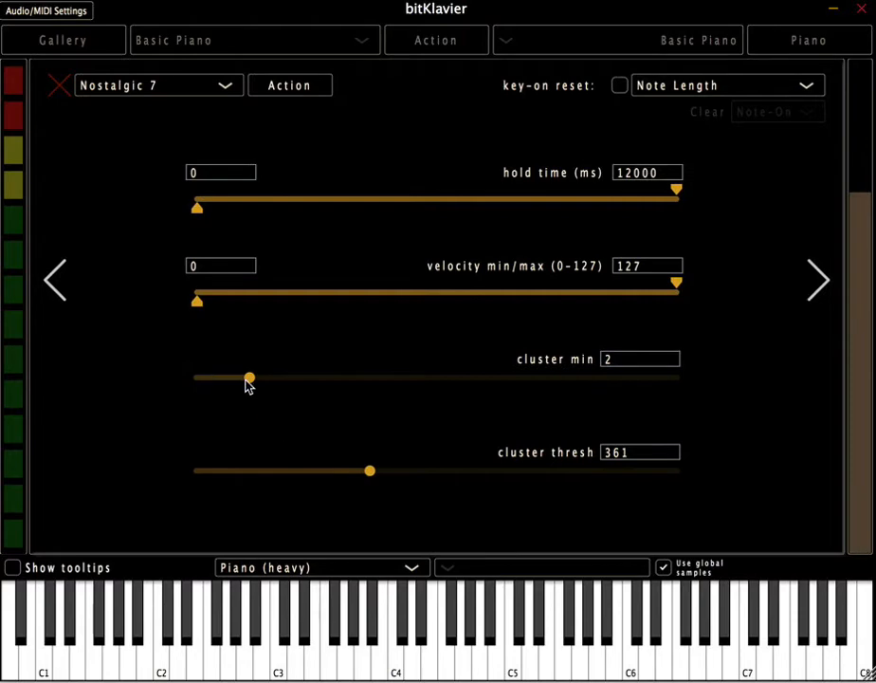
- Set the cluster minimum to 1 and view the Reverse and Undertow ADSR settings
left_click_drag(248, 384, 151, 385)
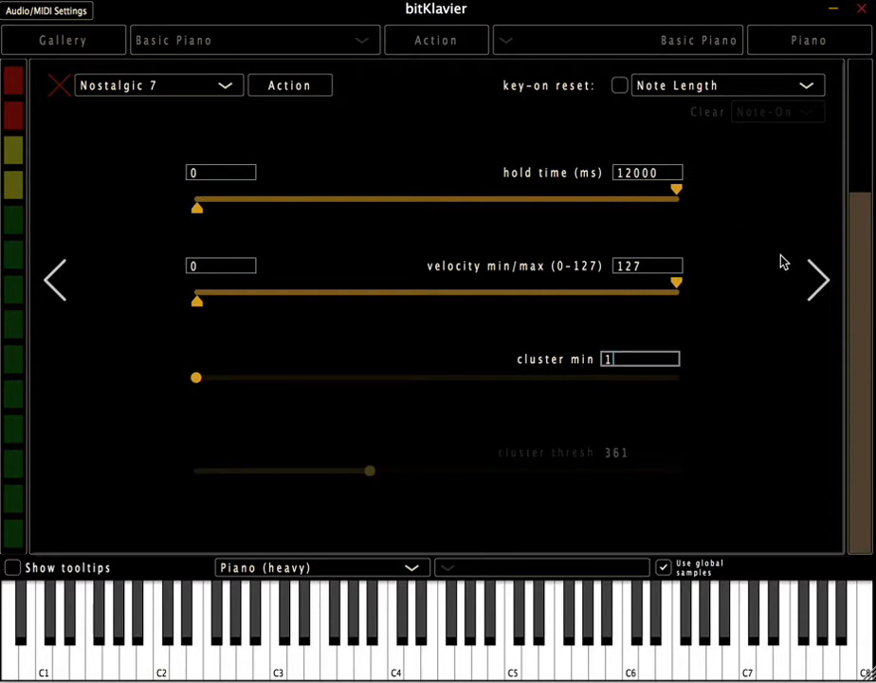
left_click(817, 277)
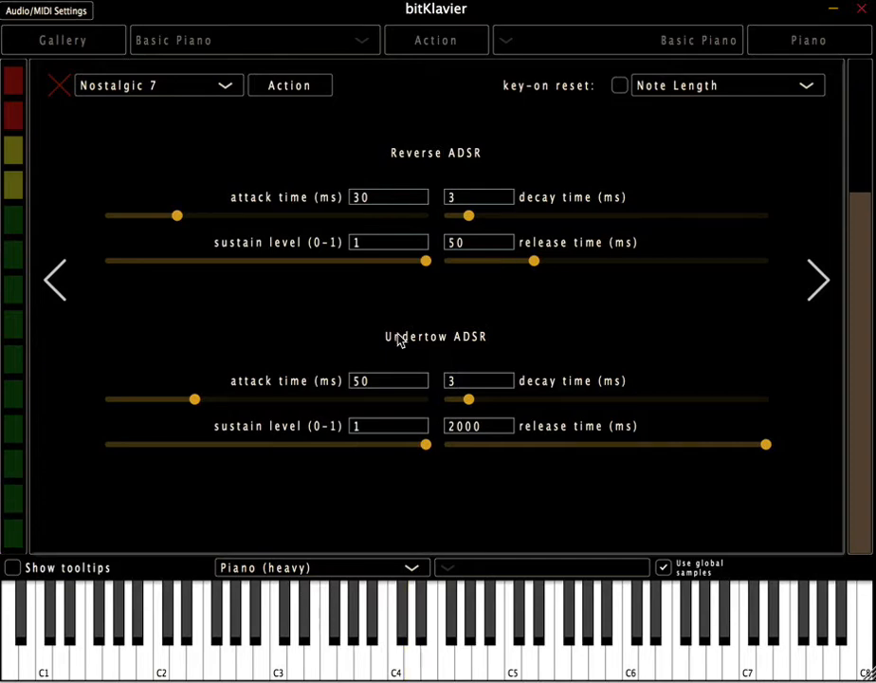
left_click(808, 283)
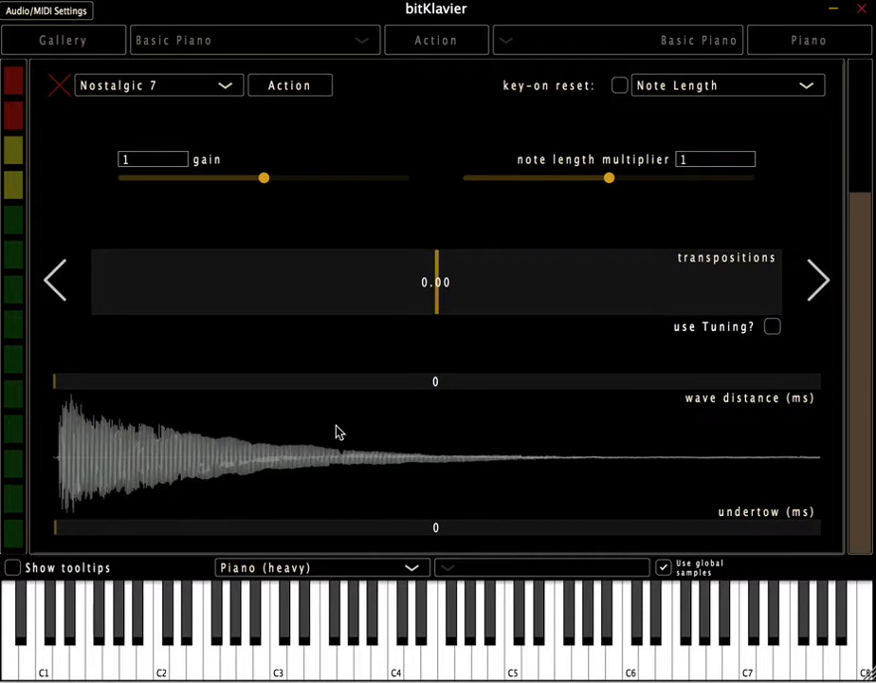
- Try an undertow of about 1016 ms and review the Reverse and Undertow envelope settings again
left_click_drag(135, 537, 150, 536)
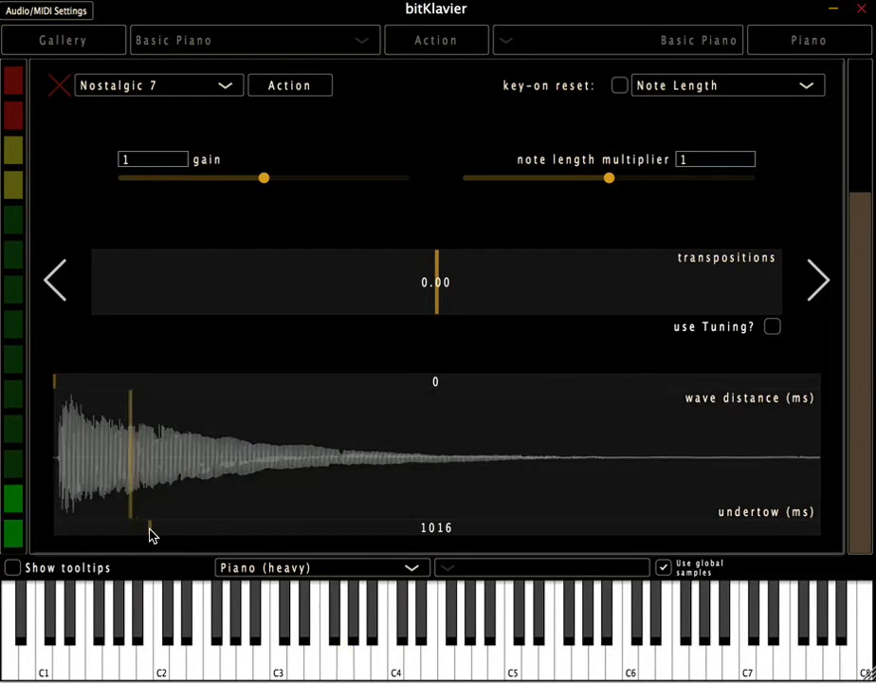
left_click(812, 284)
left_click(812, 283)
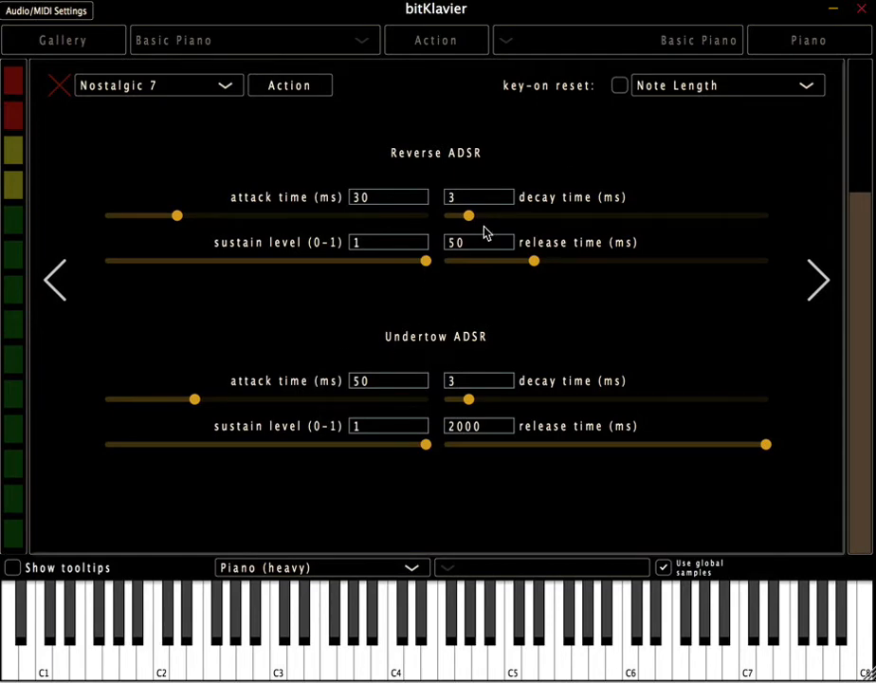
left_click(69, 300)
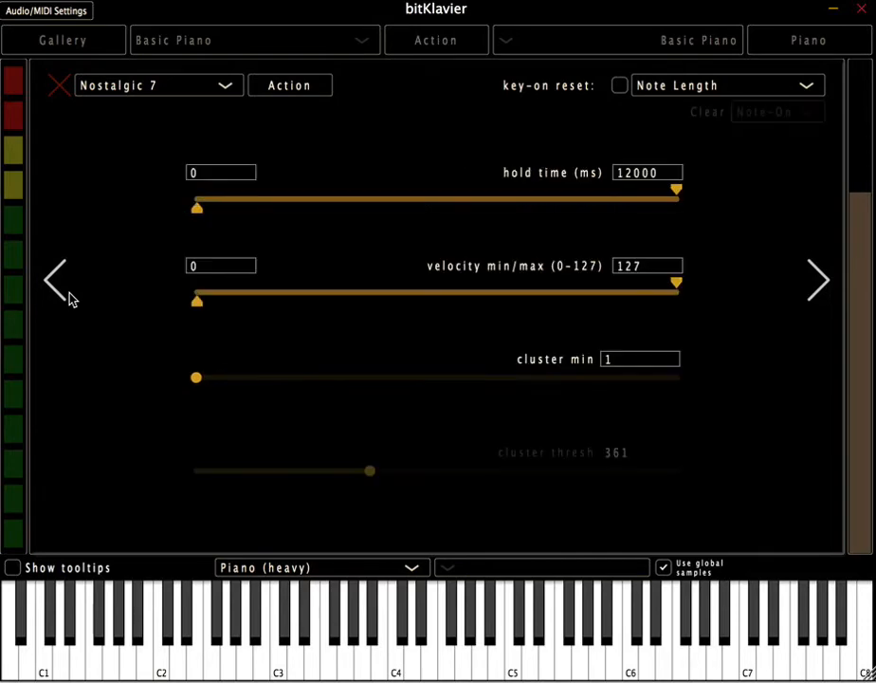
left_click(71, 301)
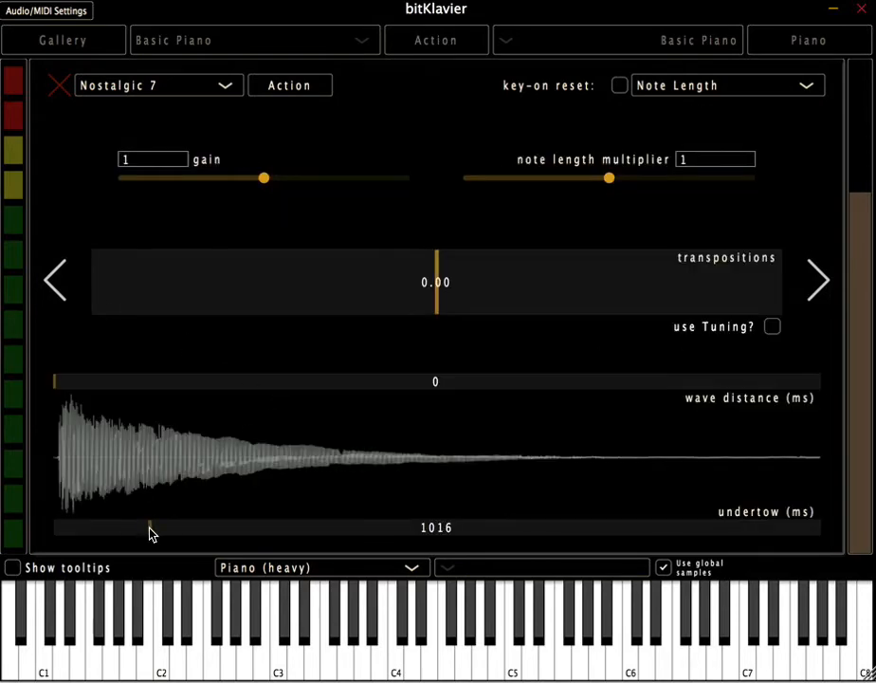
- Set the undertow to about 2074 ms and try wave distances of about 51, 0, 49 and 505 ms
left_click_drag(150, 534, 211, 535)
mouse_move(55, 382)
left_mouse_down()
mouse_move(74, 380)
mouse_move(66, 383)
left_mouse_up()
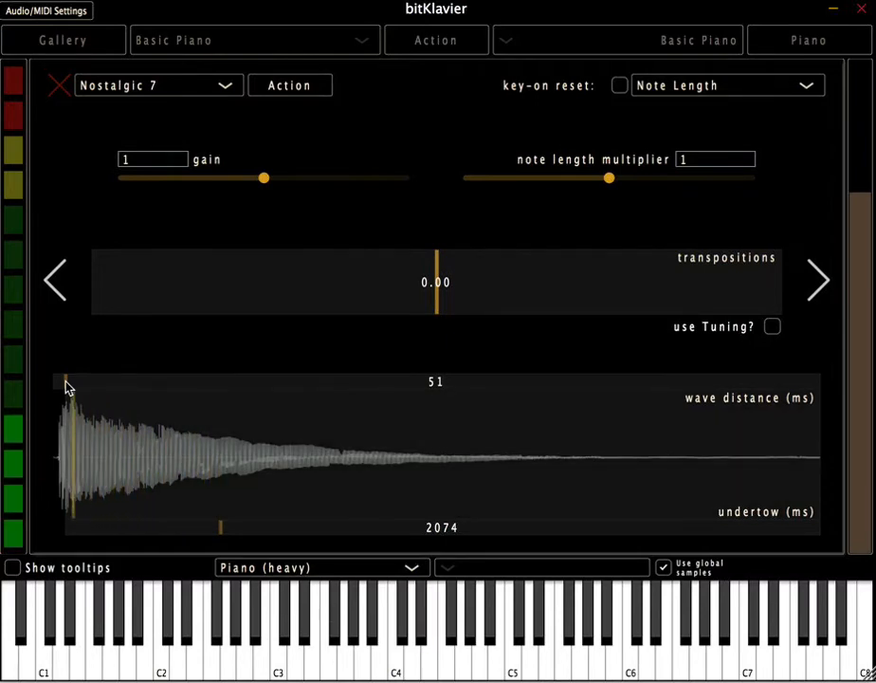
left_click_drag(66, 383, 16, 389)
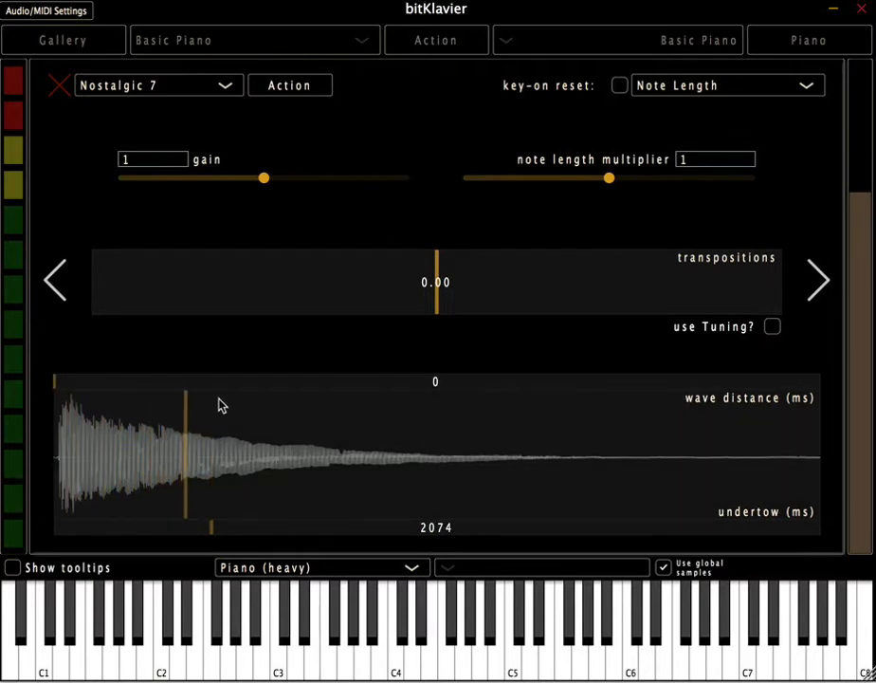
mouse_move(59, 389)
left_mouse_down()
mouse_move(76, 387)
mouse_move(65, 382)
left_mouse_up()
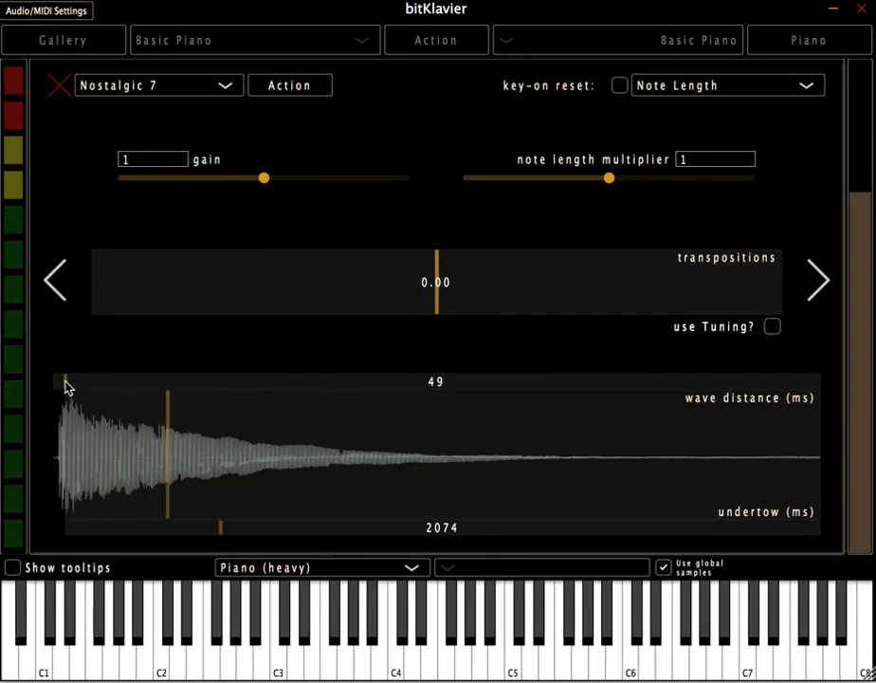
left_click_drag(65, 382, 113, 393)
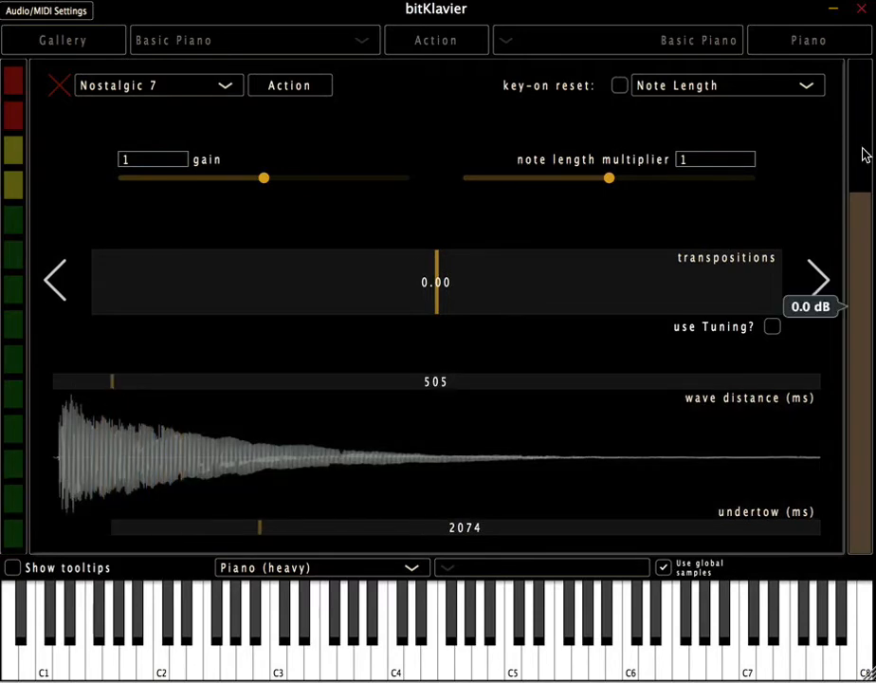
- Set the Reverse ADSR release time and the Undertow ADSR attack time to 500 ms each
left_click(816, 284)
left_click(816, 285)
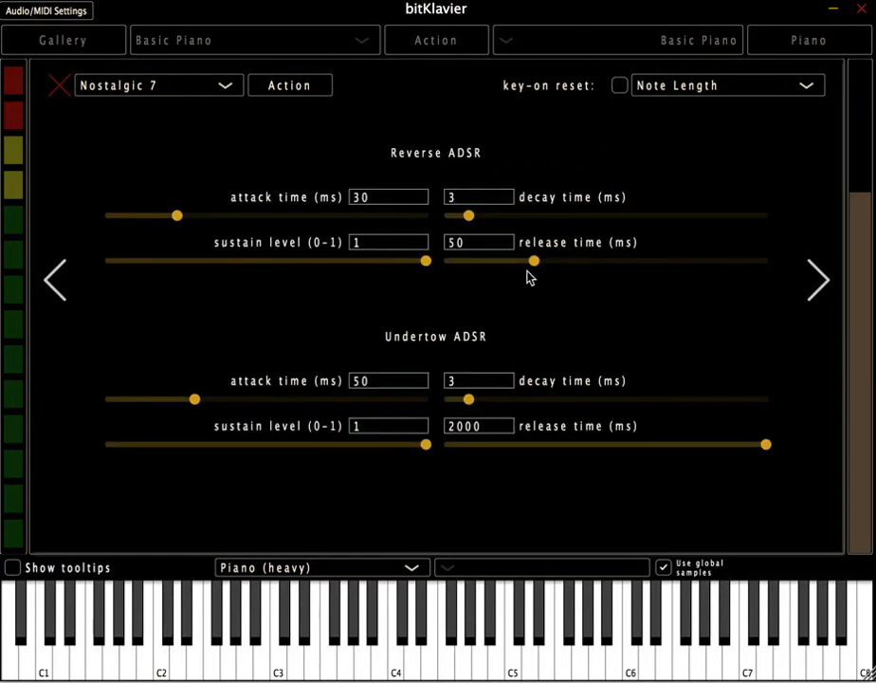
type("0")
key("Return")
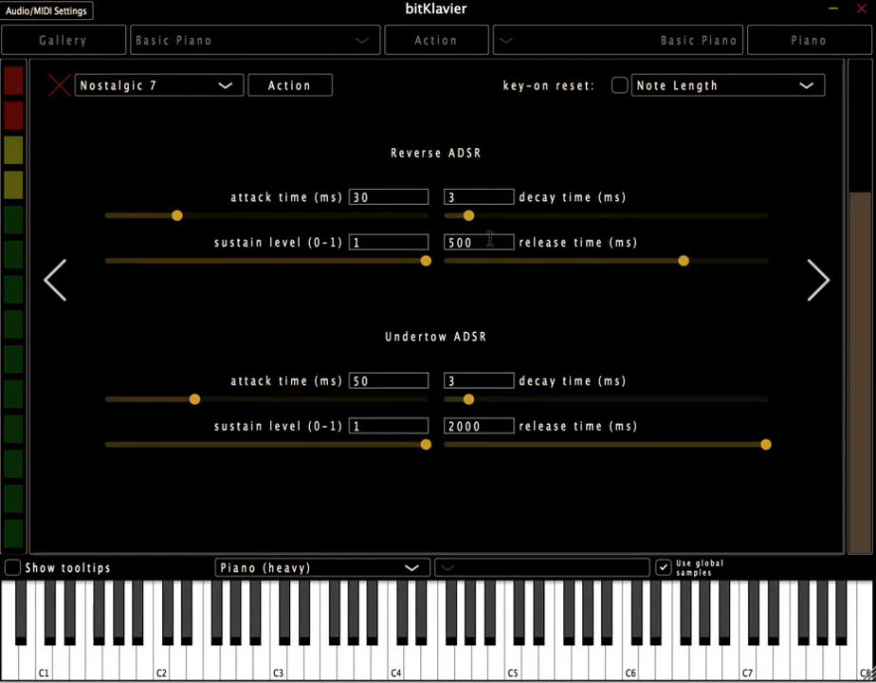
left_click(395, 381)
type("0")
key("Return")
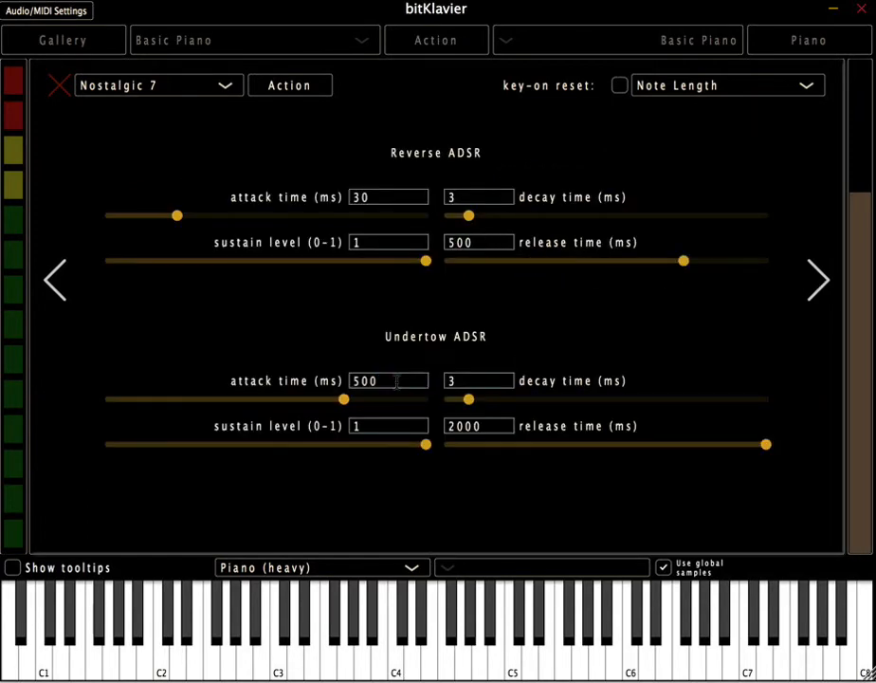
left_click(56, 289)
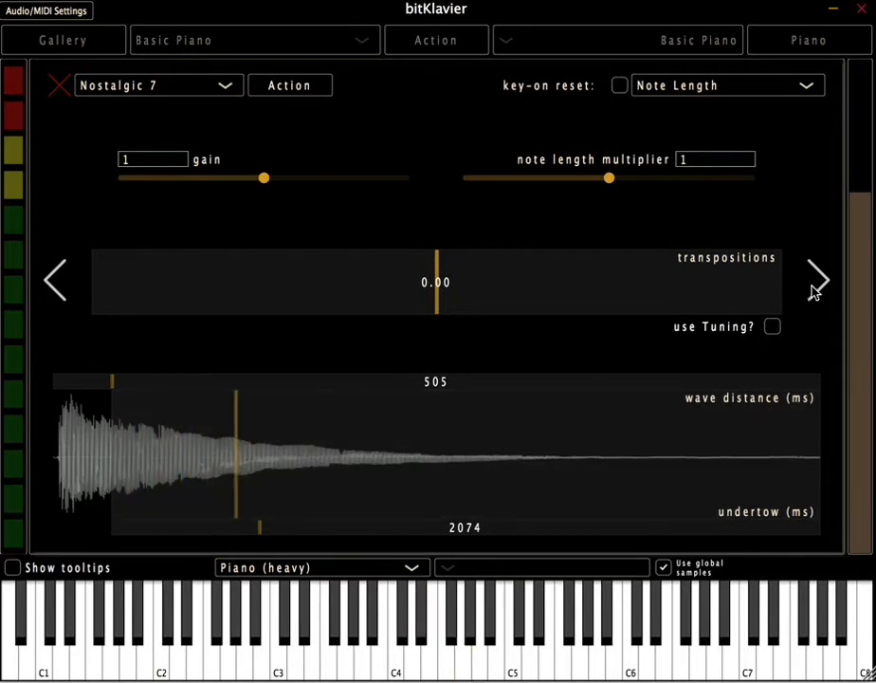
- Return the Reverse ADSR release time to 50 ms and edit the Undertow ADSR attack time
left_click(818, 281)
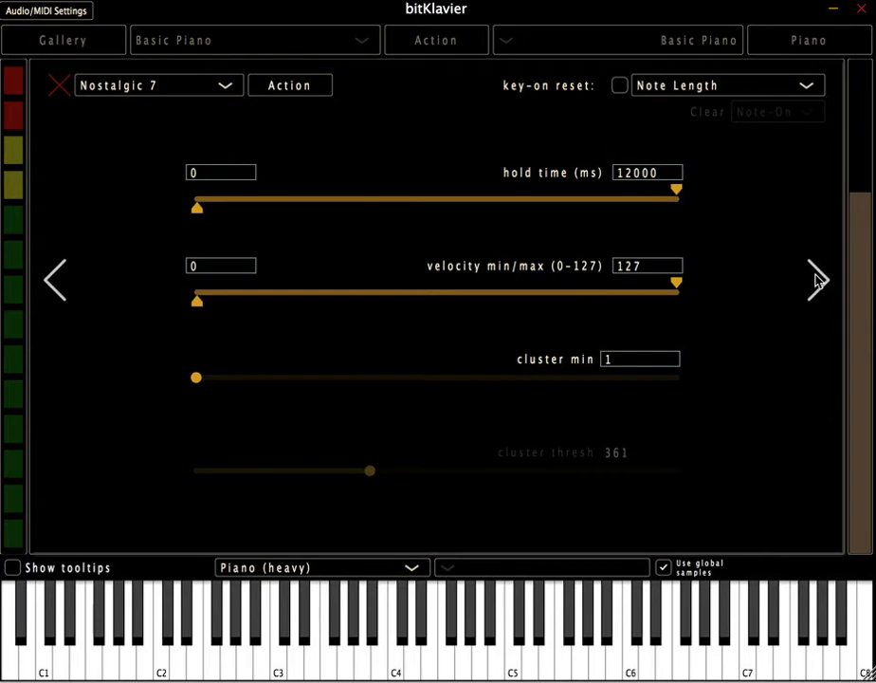
left_click(817, 281)
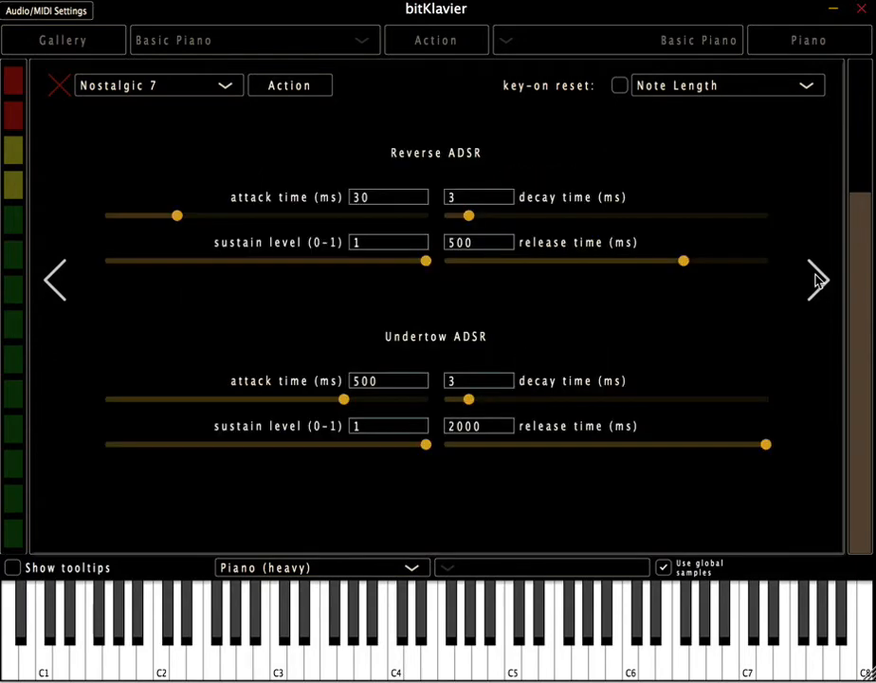
left_click(500, 242)
left_click(457, 242)
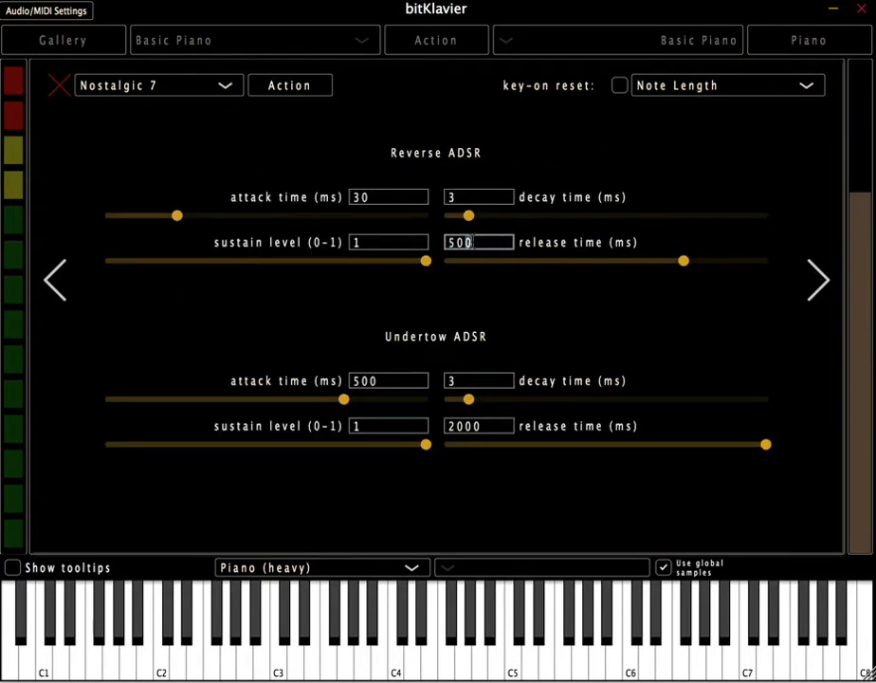
key("BackSpace")
key("Return")
left_click(398, 378)
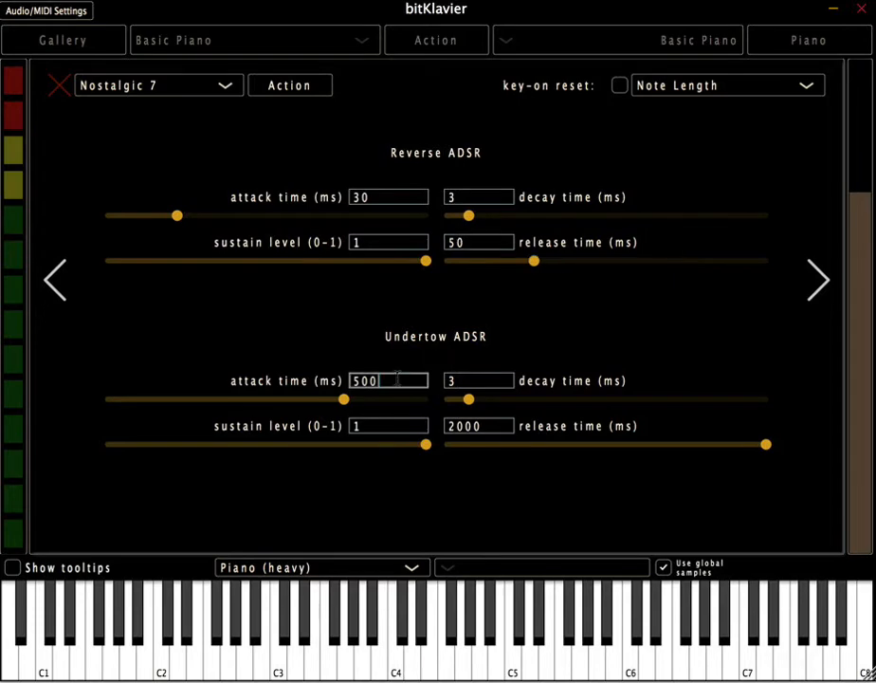
key("Return")
- Reset the wave distance to 0 ms and try transpositions of about 1.84 and 1.64
left_click(821, 280)
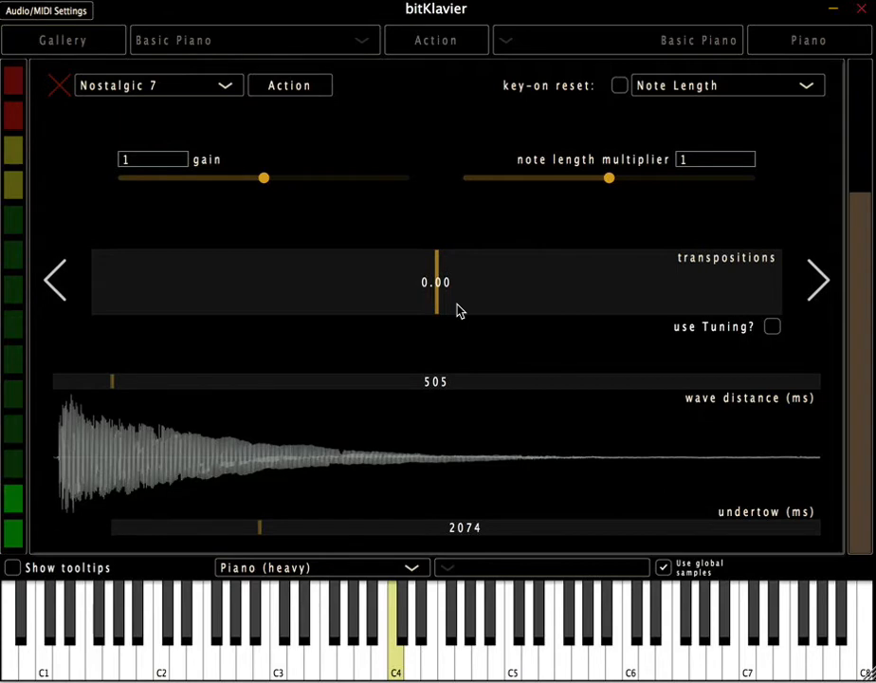
left_click_drag(110, 390, 54, 383)
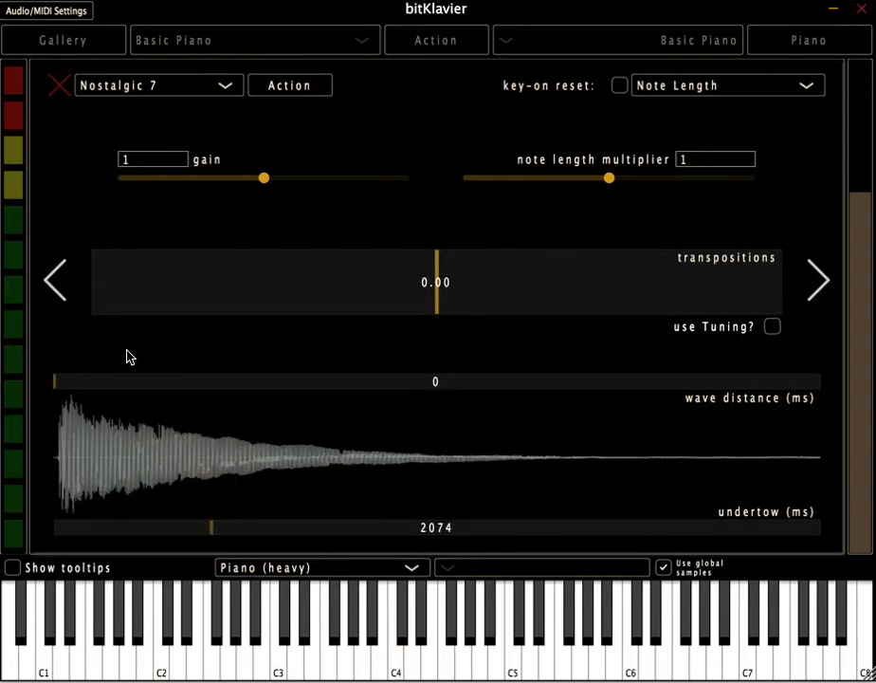
left_click_drag(442, 304, 492, 293)
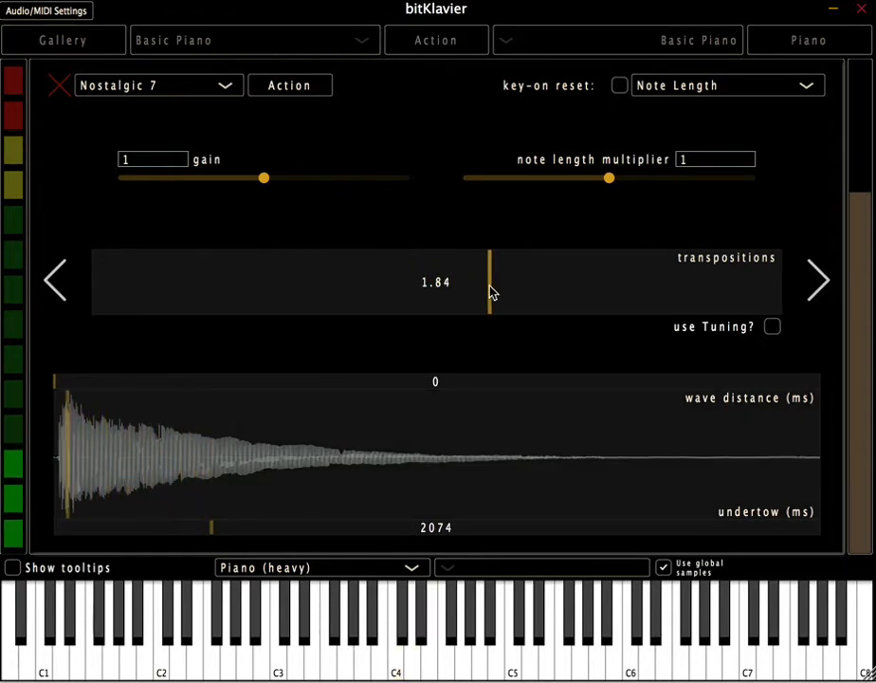
mouse_move(491, 289)
left_mouse_down()
mouse_move(391, 291)
mouse_move(533, 288)
mouse_move(439, 291)
mouse_move(485, 297)
left_mouse_up()
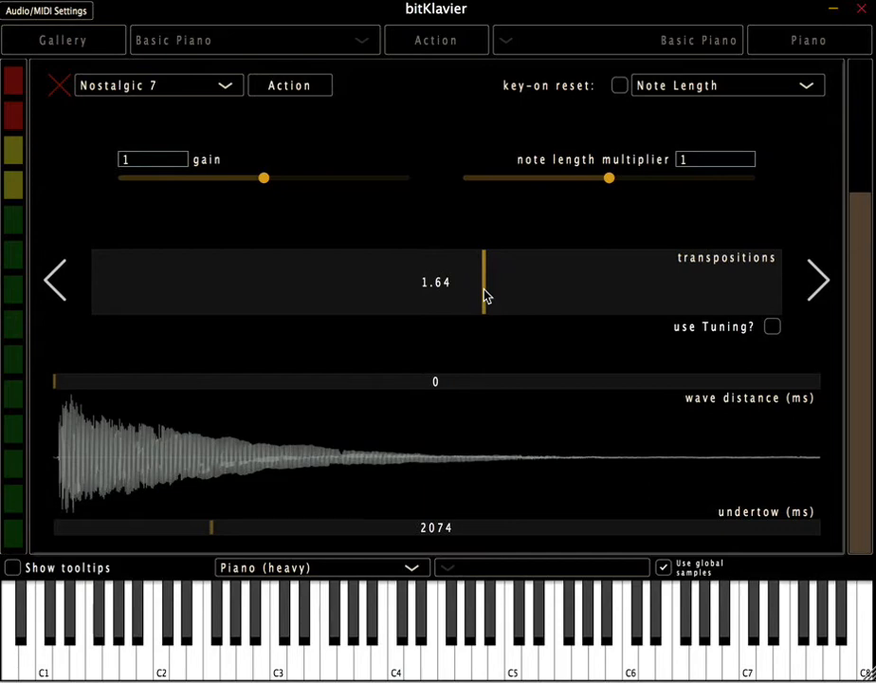
- Set the transposition to 1, change it to -2, and enter -1
double_click(484, 297)
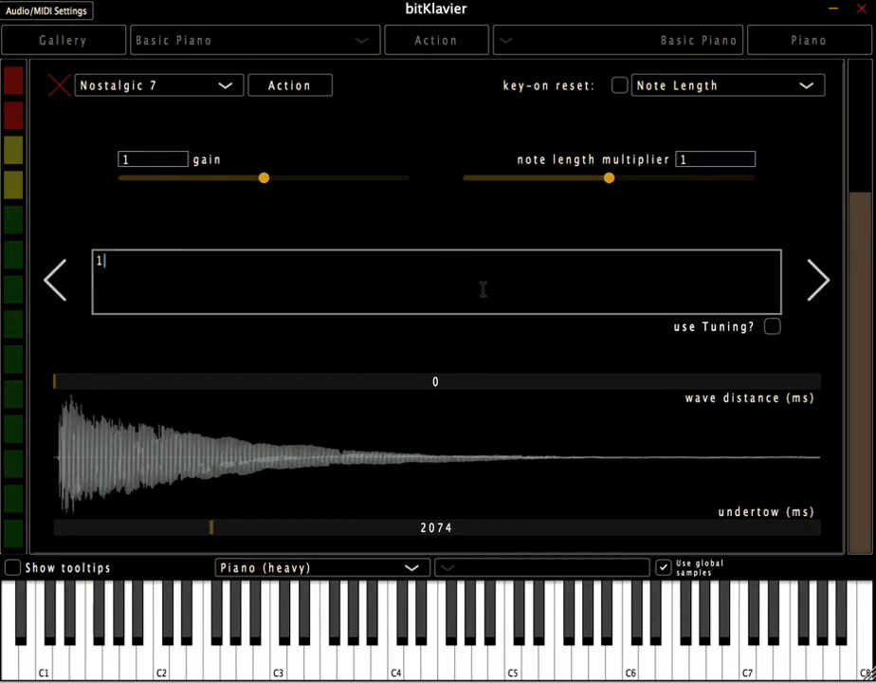
key("Return")
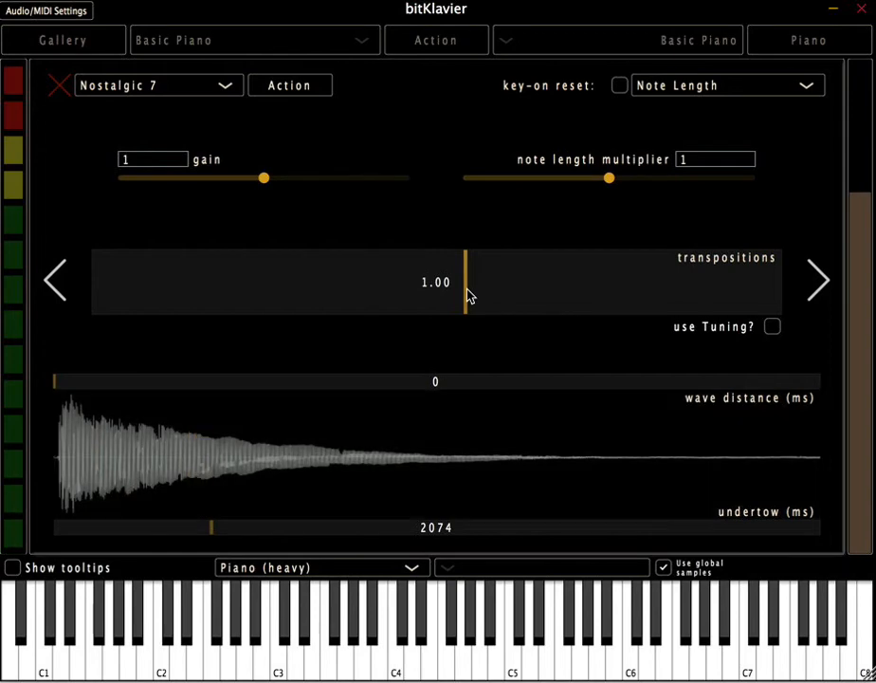
left_click_drag(468, 296, 387, 280)
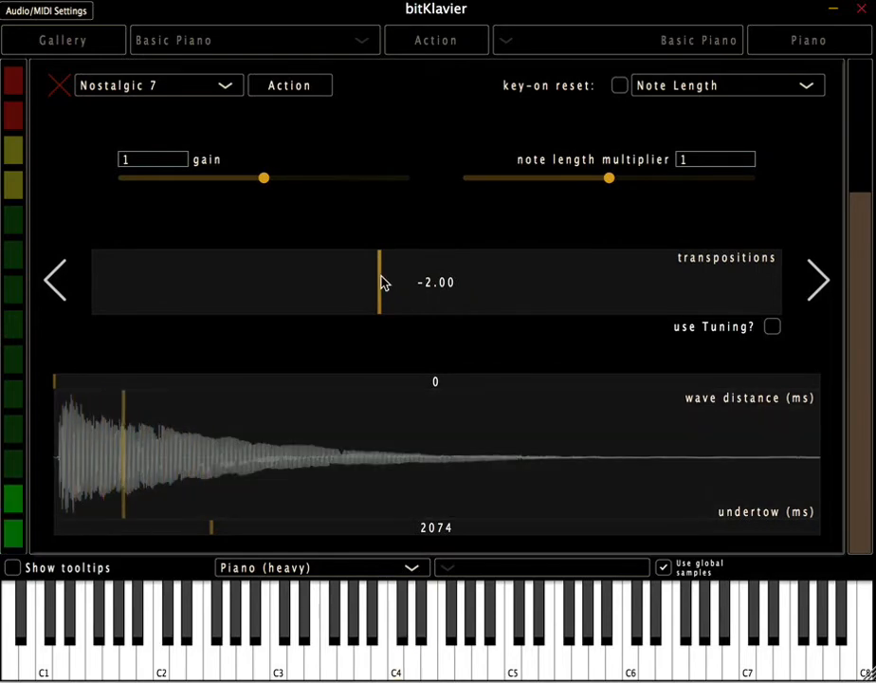
double_click(384, 283)
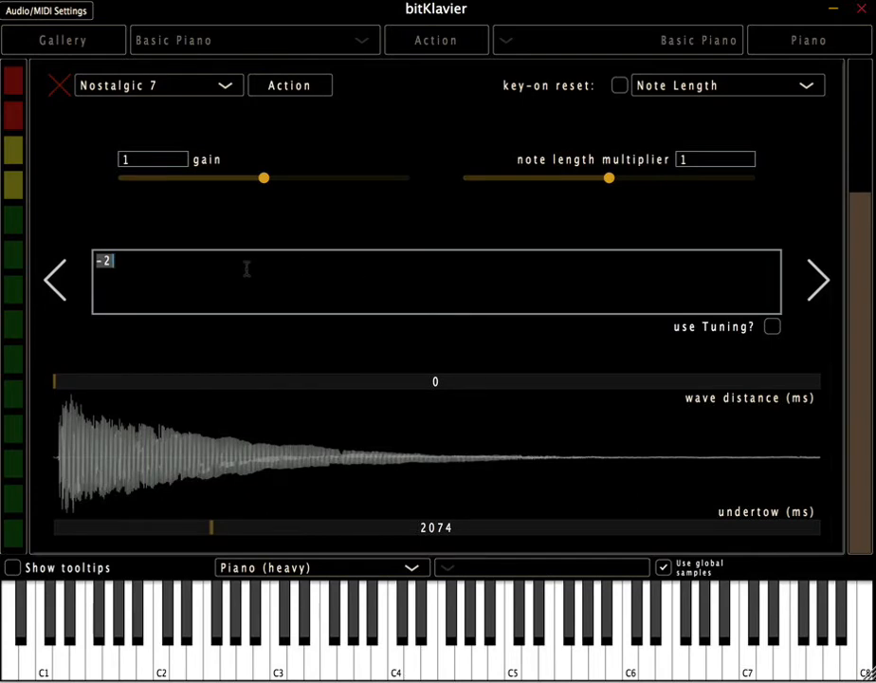
type("-1")
key("Return")
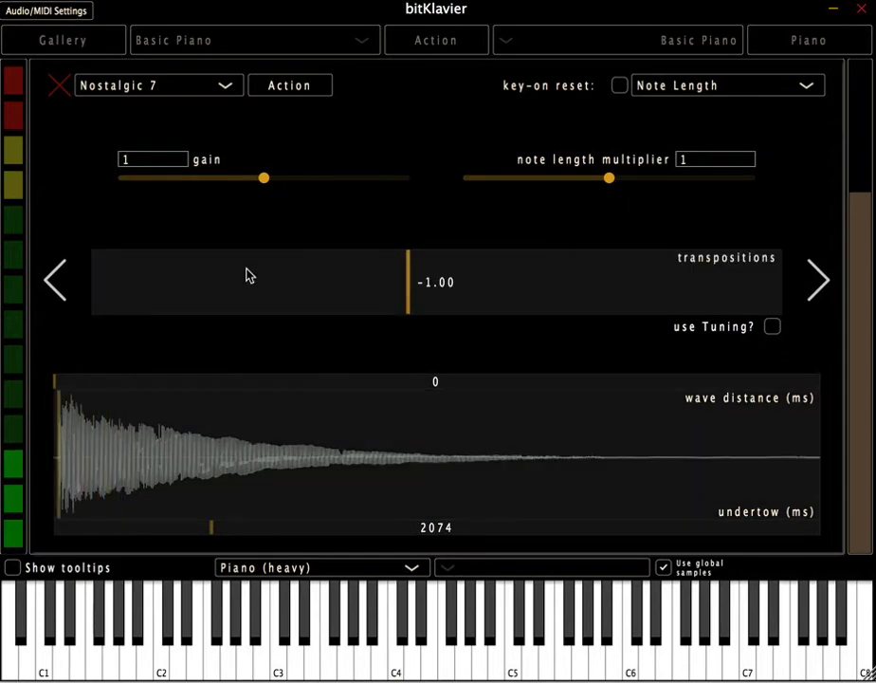
- Enter three simultaneous transpositions of -1, 2 and 7
left_click(422, 277)
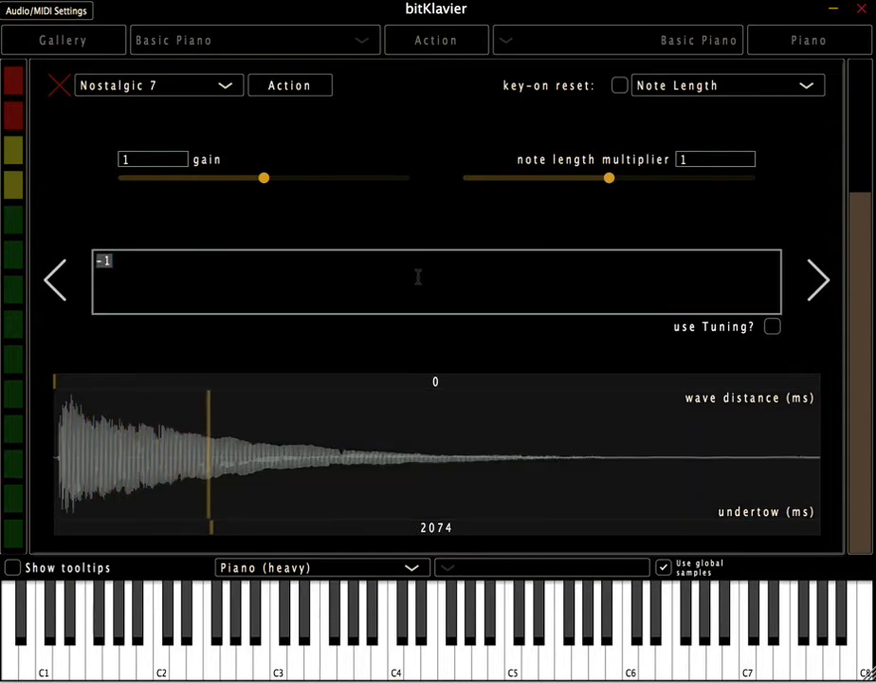
left_click(417, 277)
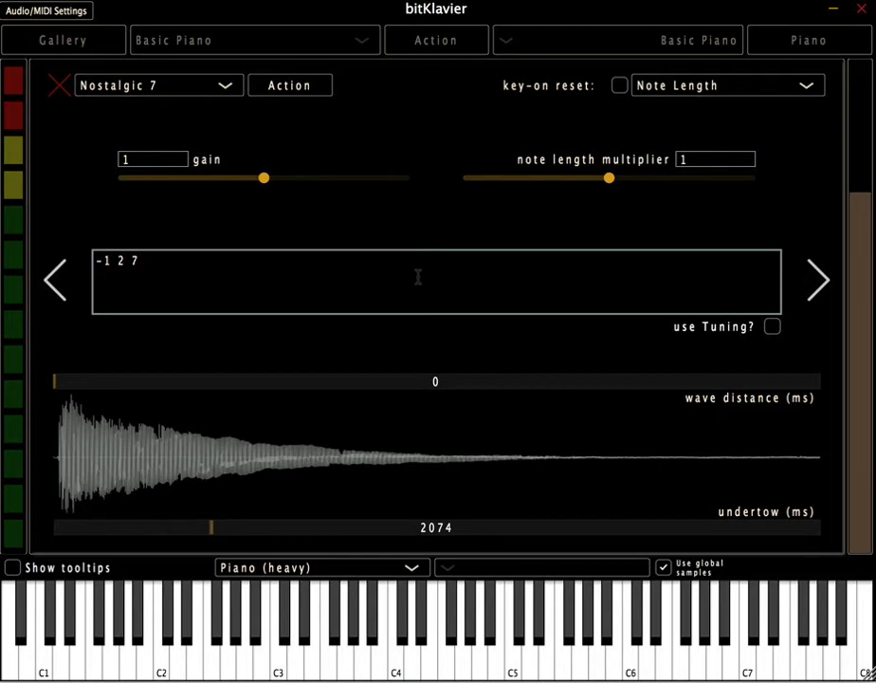
key("Return")
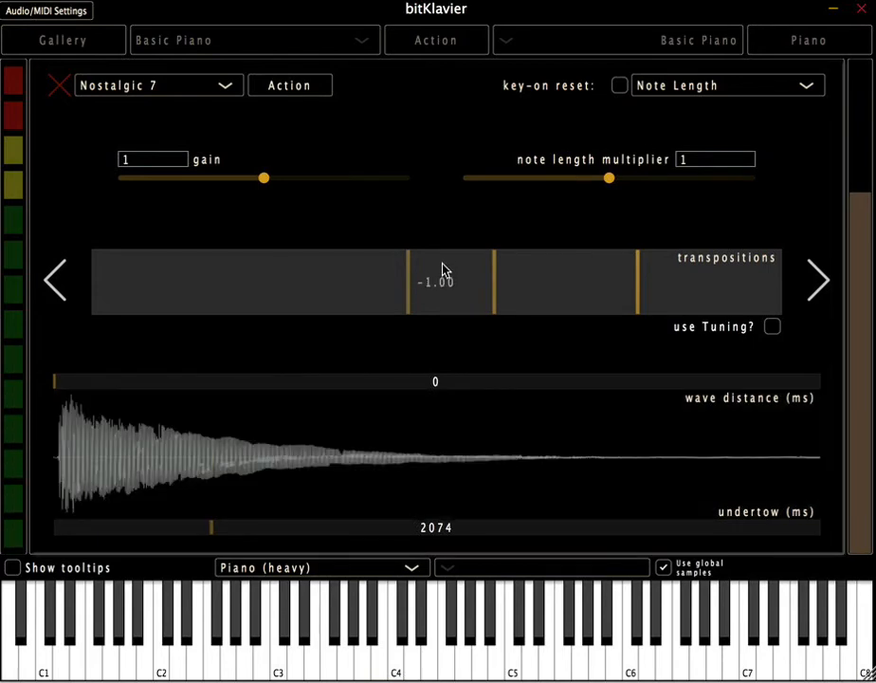
- Replace the three transpositions with a single value of 0
double_click(442, 270)
key("Down")
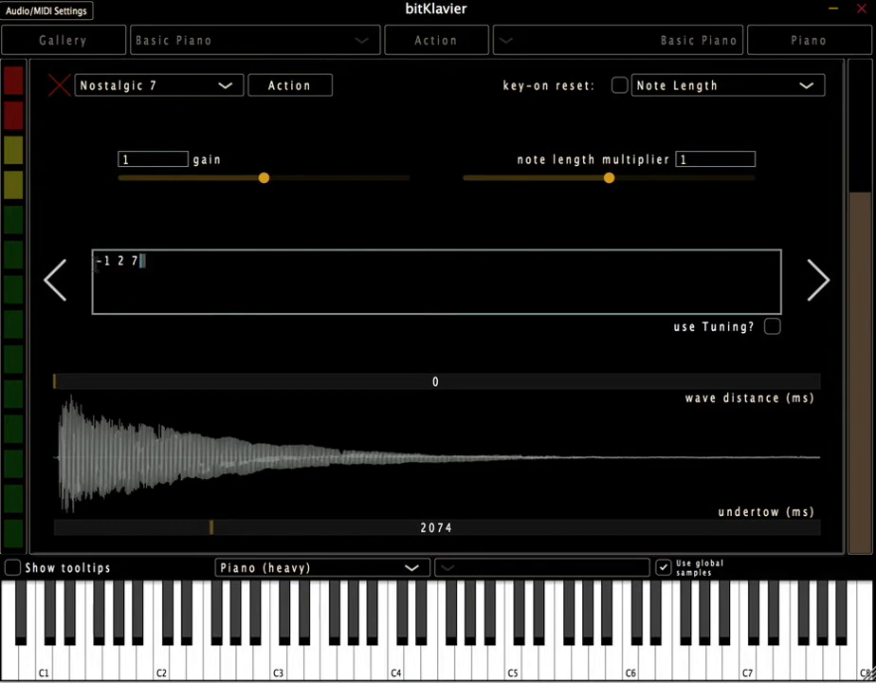
key("shift+Up")
type("0")
key("Return")
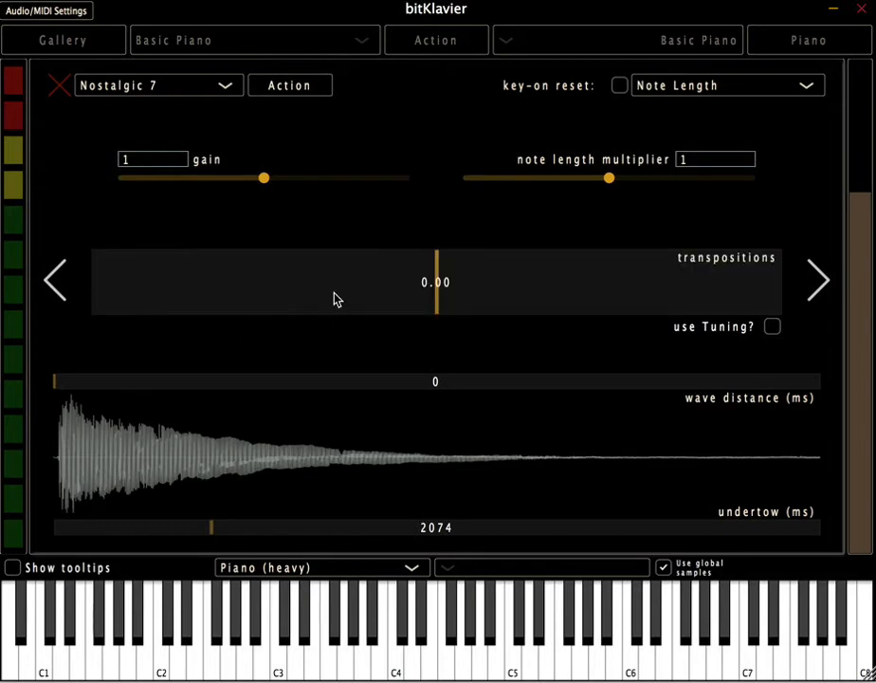
- Set the Nostalgic transposition to about -4.48 and add a second transposition at about -4.93
left_click(308, 292)
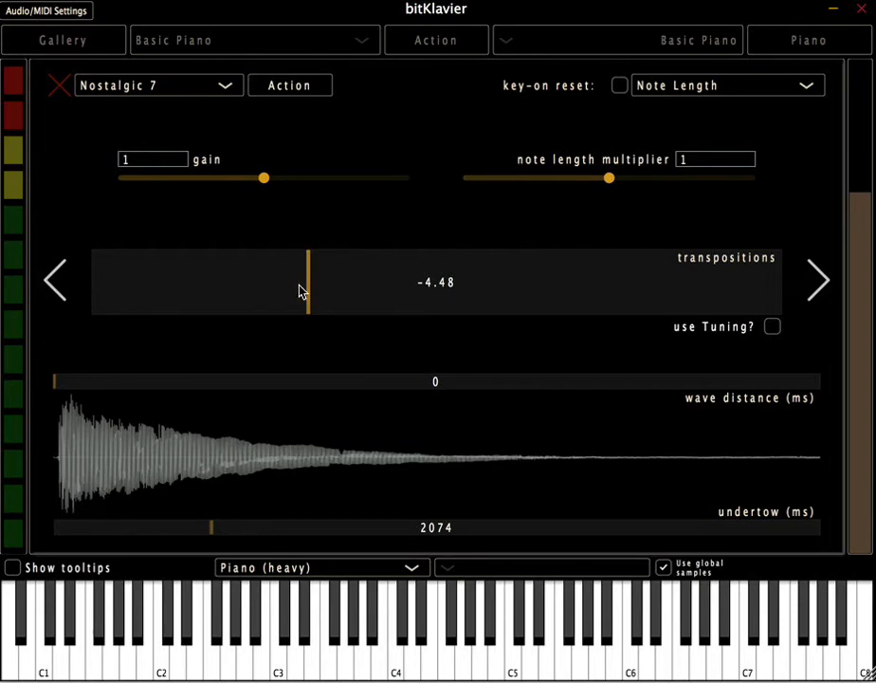
right_click(297, 291)
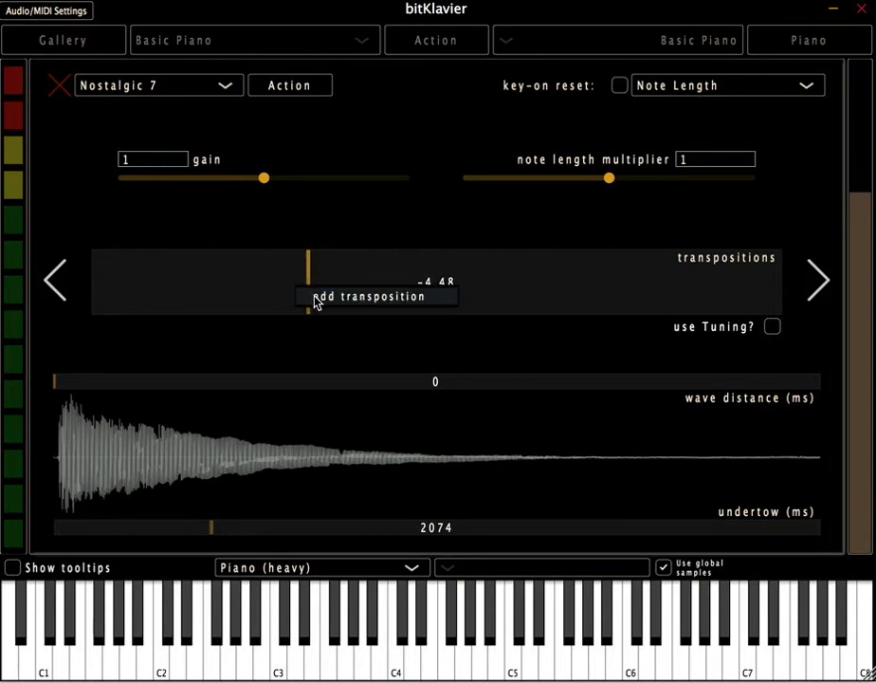
left_click(316, 302)
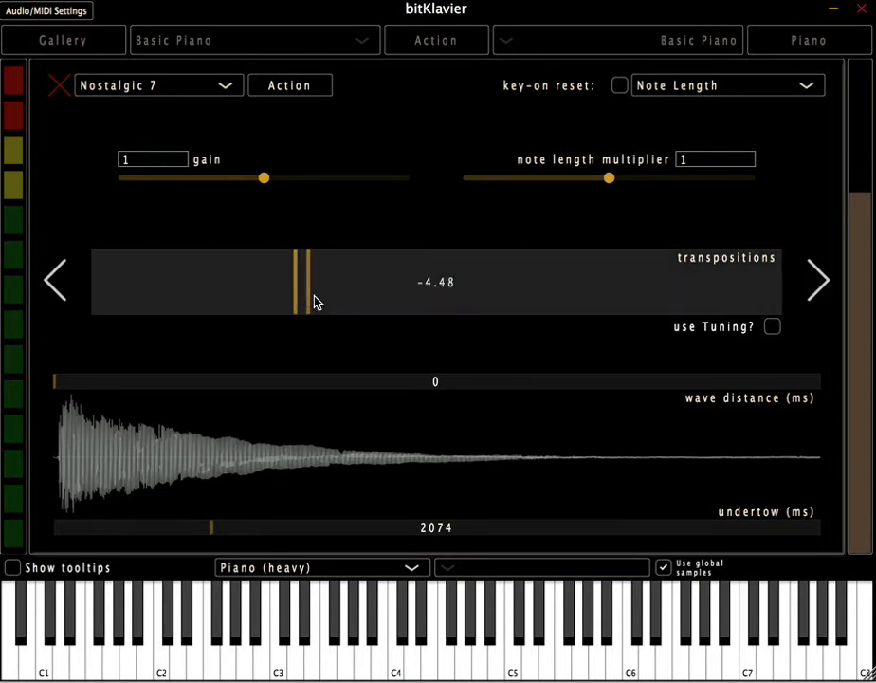
- Replace the two negative transpositions with a single value of 0
double_click(535, 287)
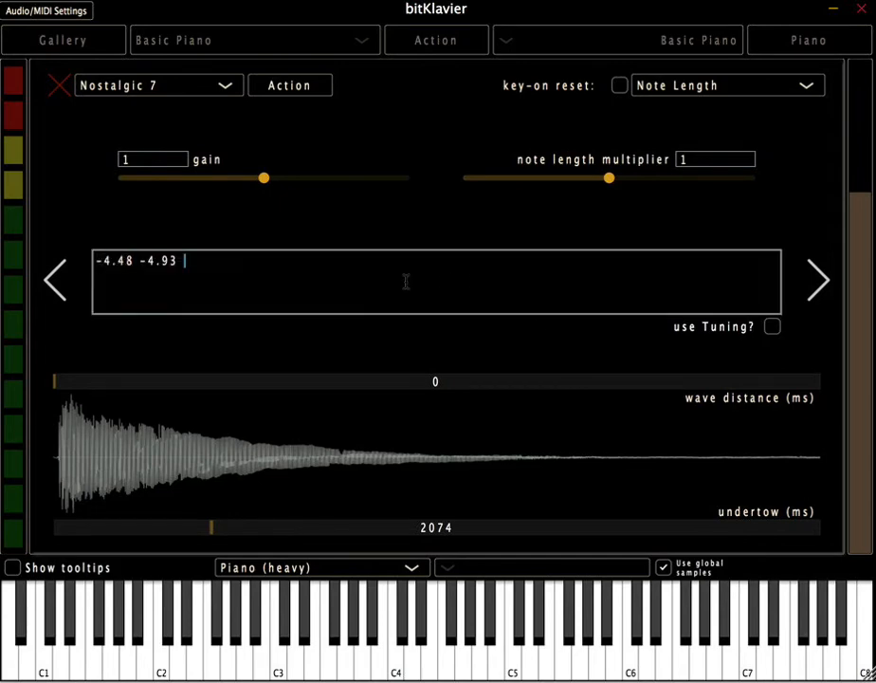
left_click_drag(407, 281, 19, 228)
type("0")
key("Return")
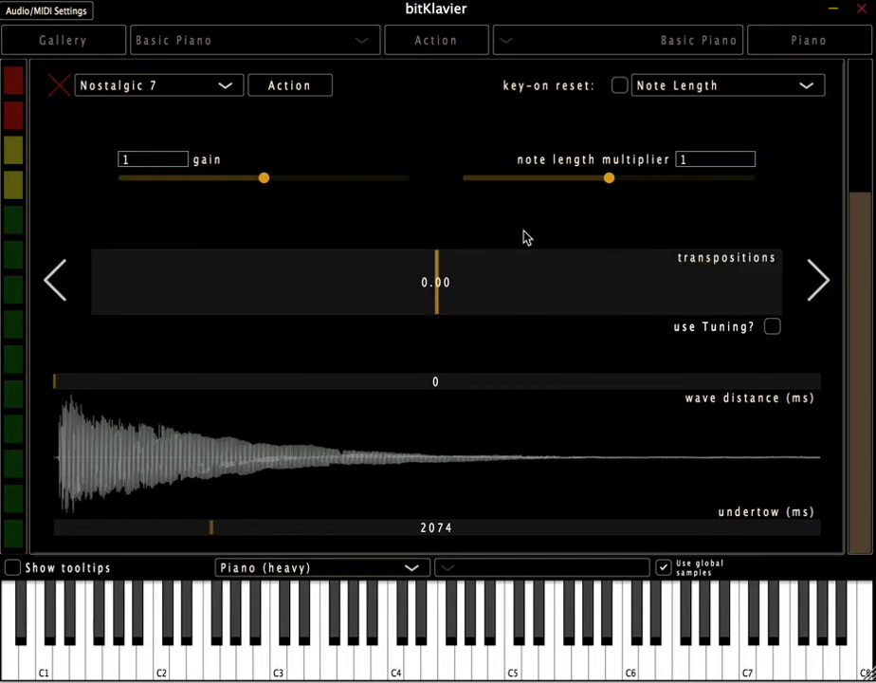
- Add a second transposition at about 3.23, then remove it so only the 0 value is kept
right_click(532, 283)
left_click(501, 290)
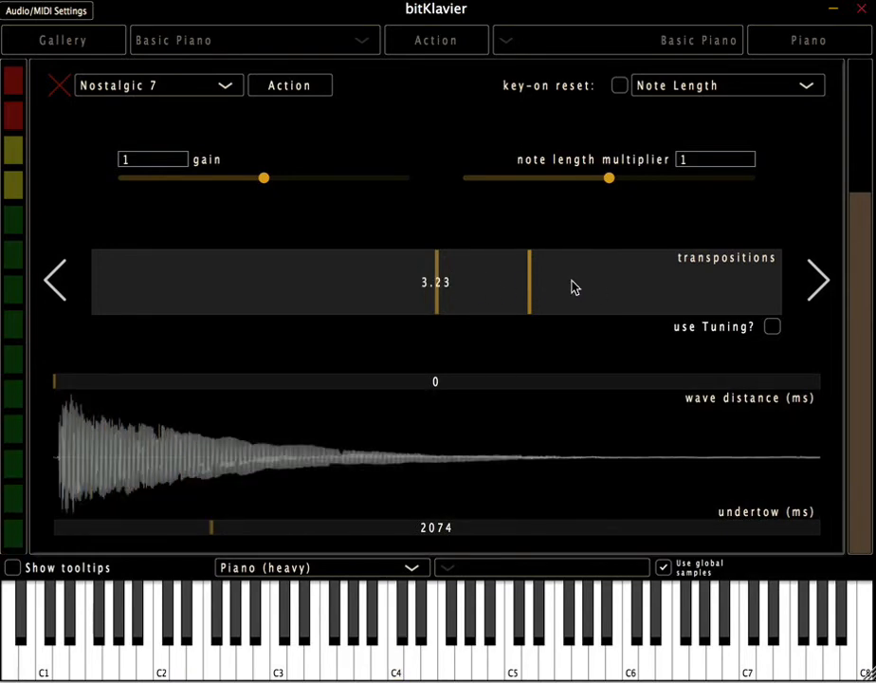
double_click(553, 284)
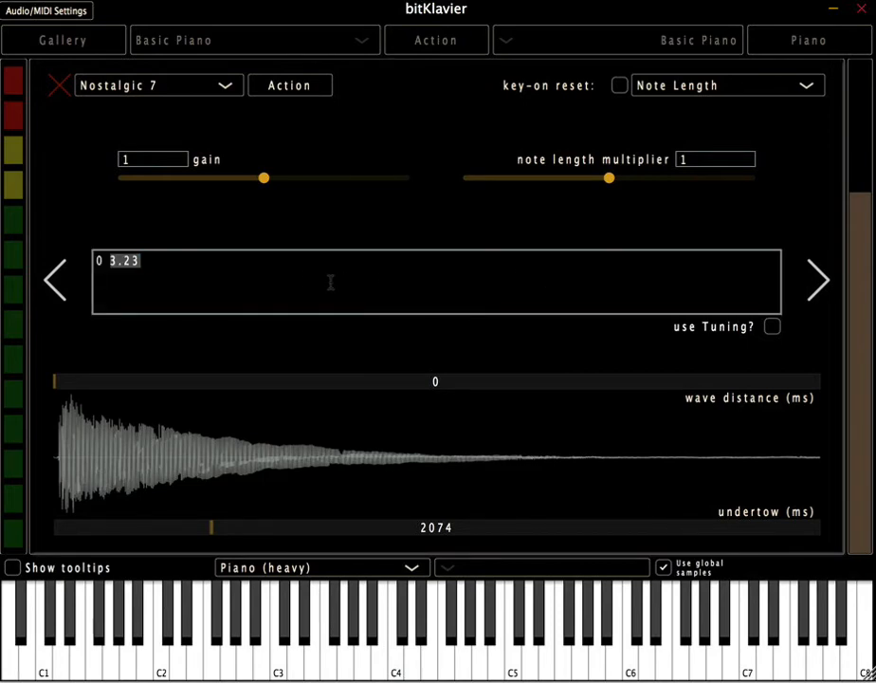
key("BackSpace")
key("Return")
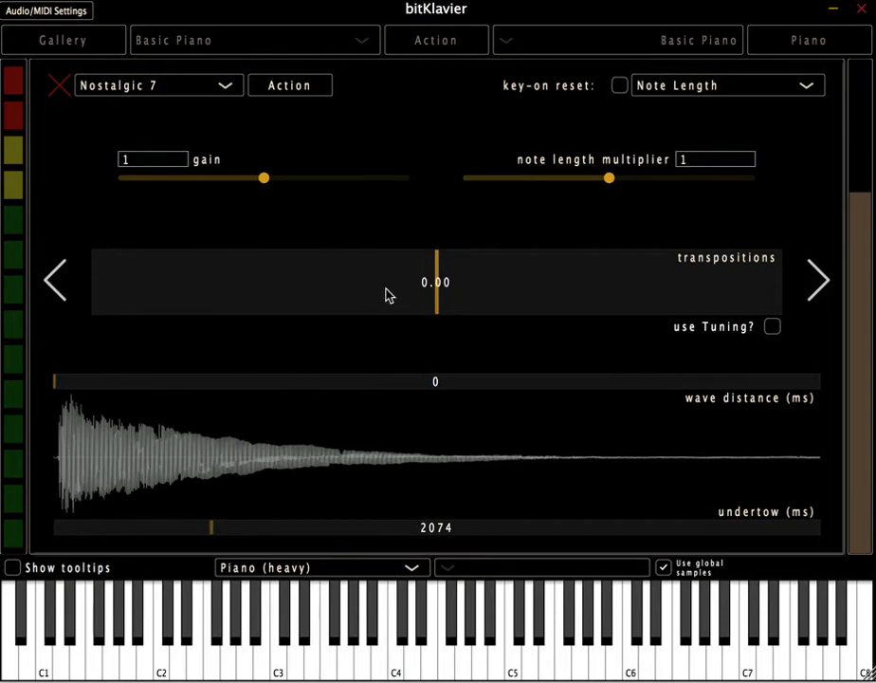
- Try transpositions of -2 and 4, then close the Nostalgic preparation's editor
mouse_move(396, 297)
left_mouse_down()
mouse_move(601, 291)
mouse_move(373, 298)
left_mouse_up()
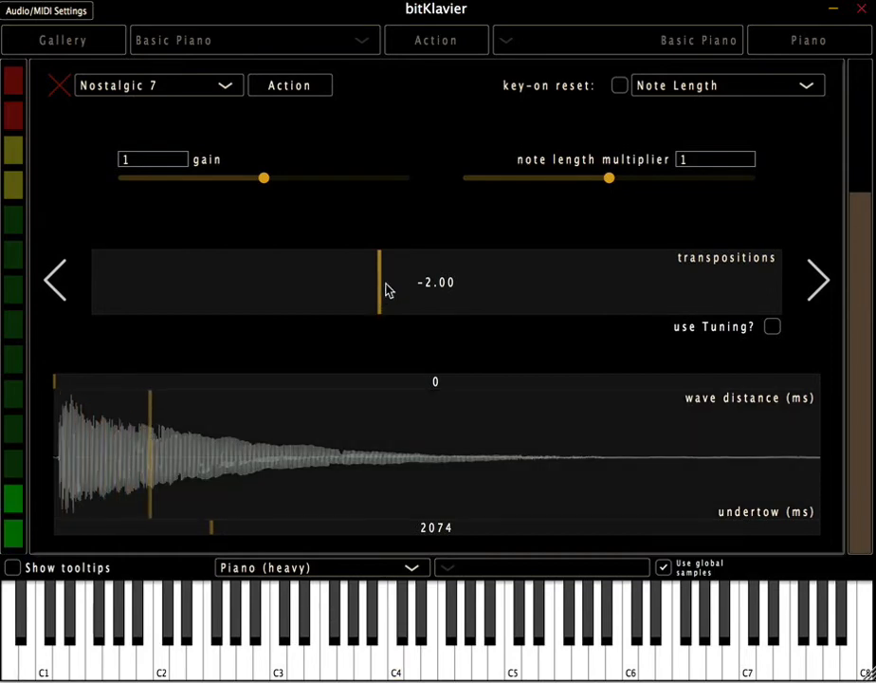
left_click_drag(386, 289, 563, 290)
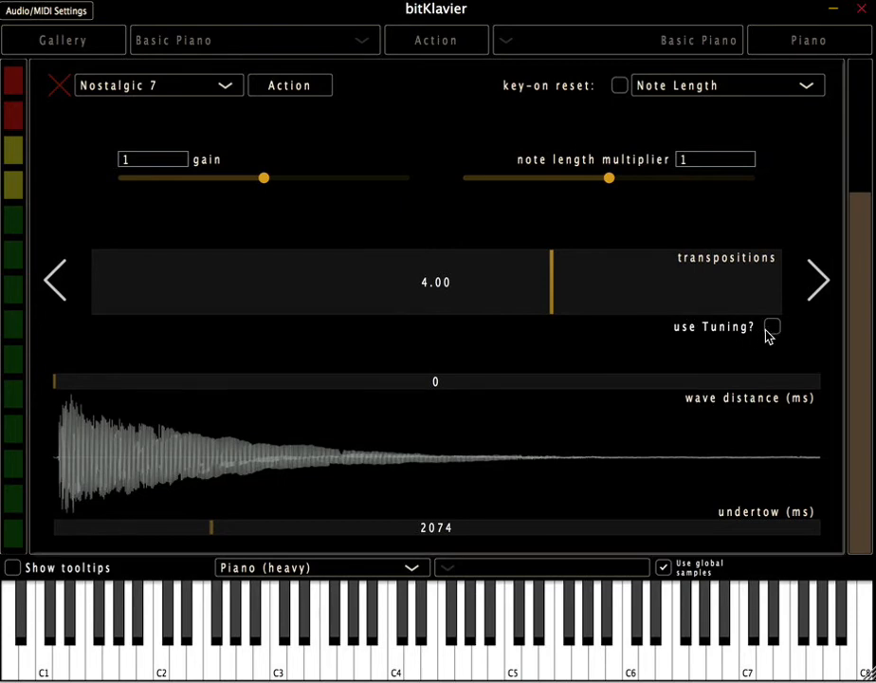
left_click(56, 94)
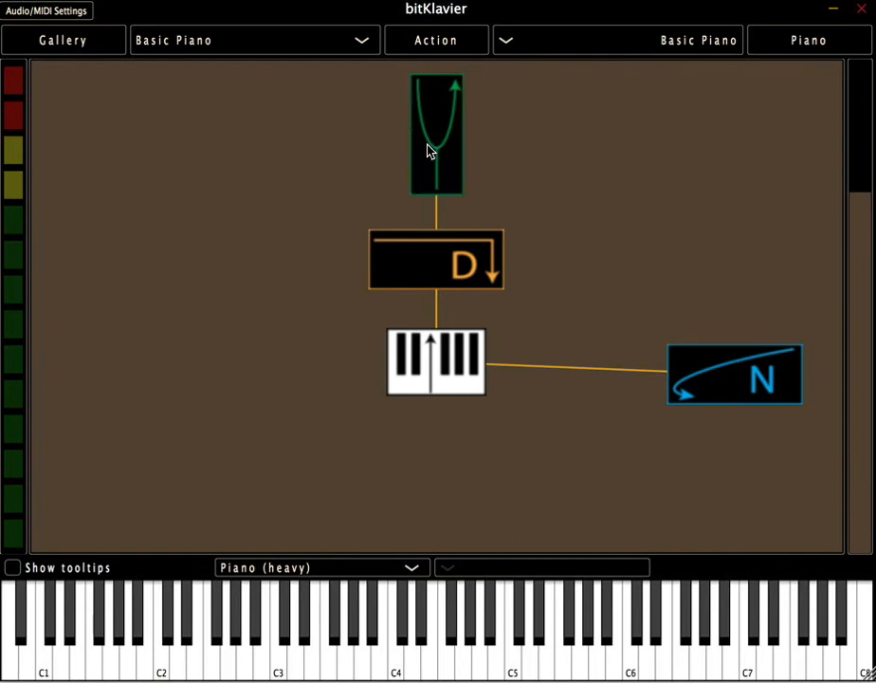
- Connect the Tuning preparation to the Nostalgic preparation and look over the Tuning settings
left_click_drag(428, 152, 757, 357)
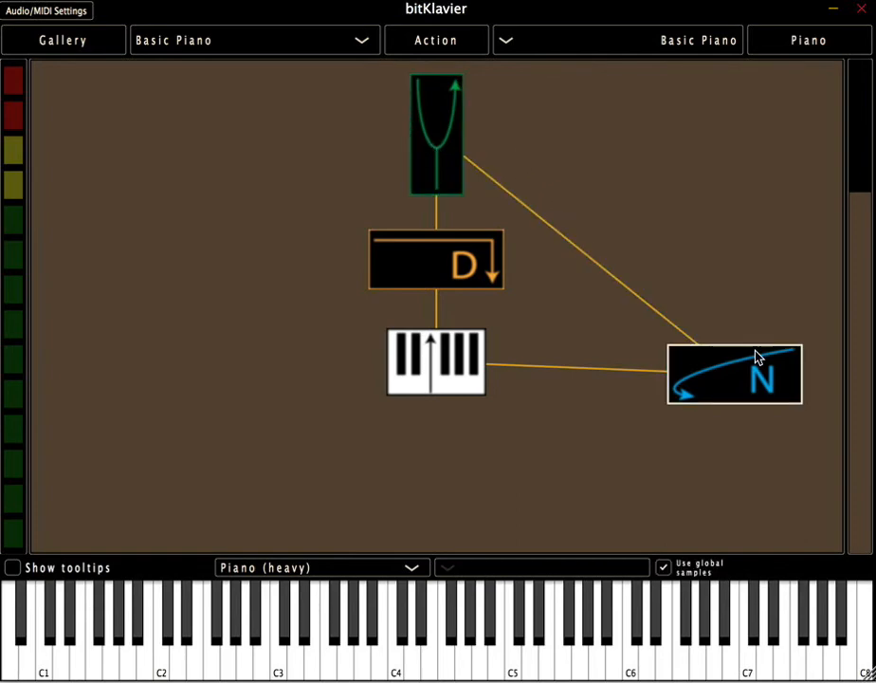
double_click(442, 133)
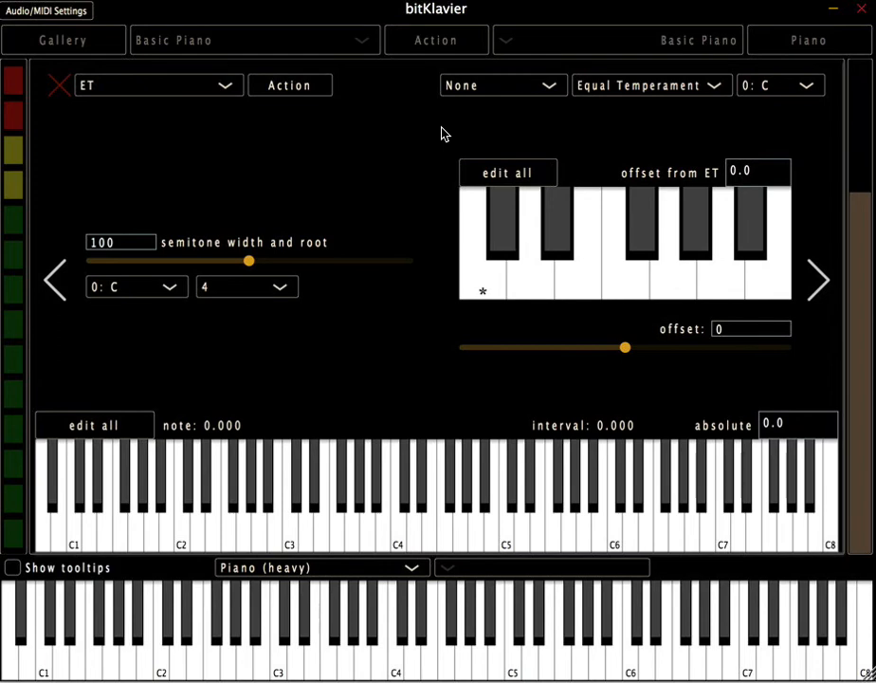
left_click(59, 85)
- Delete the Nostalgic preparation together with its connections
left_click(753, 366)
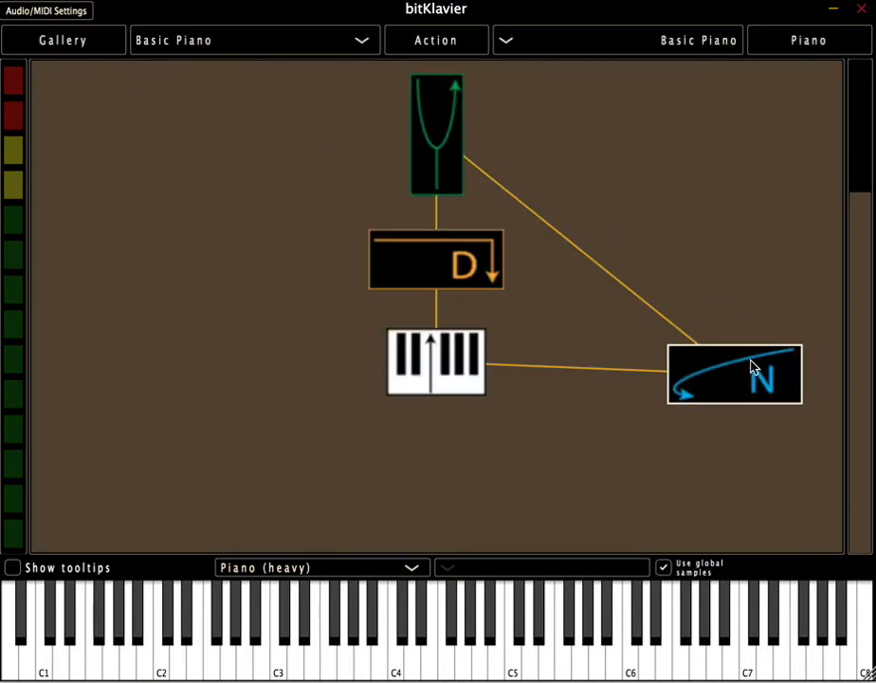
key("Delete")
- Try the Utonal system in the Tuning preparation, then return it to Equal Temperament
double_click(449, 160)
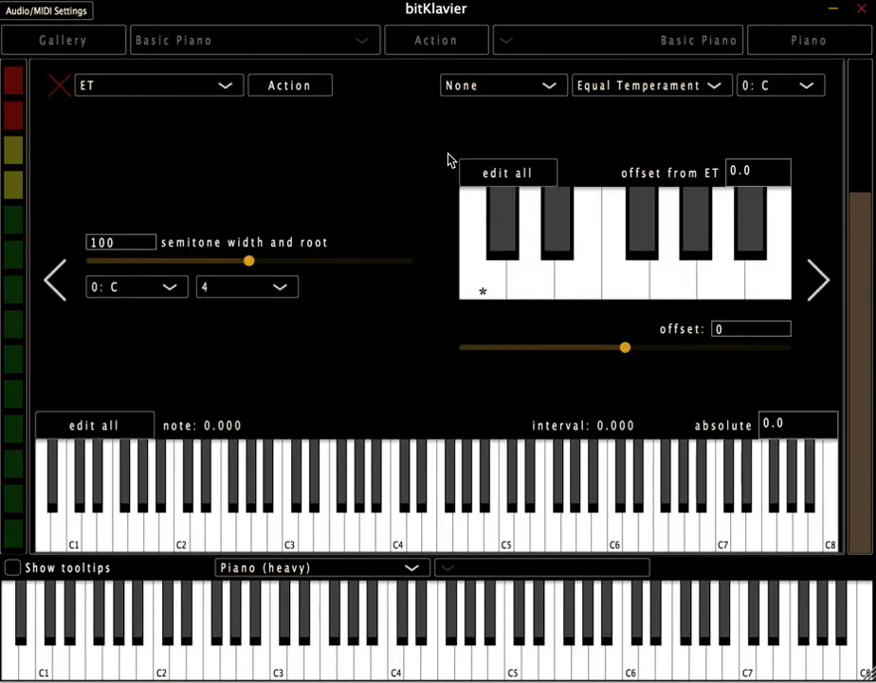
left_click(631, 95)
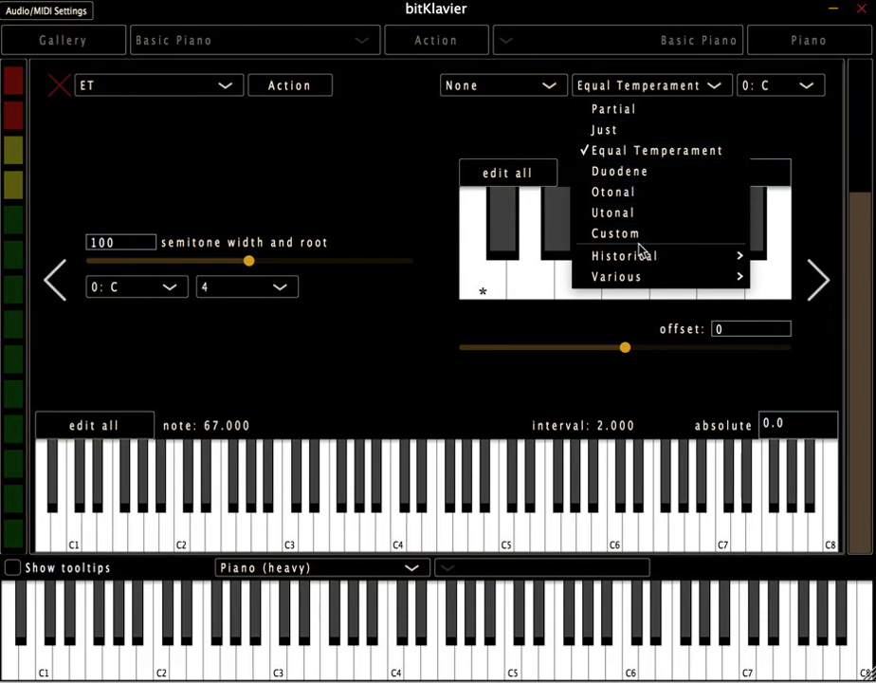
mouse_move(643, 256)
mouse_move(677, 277)
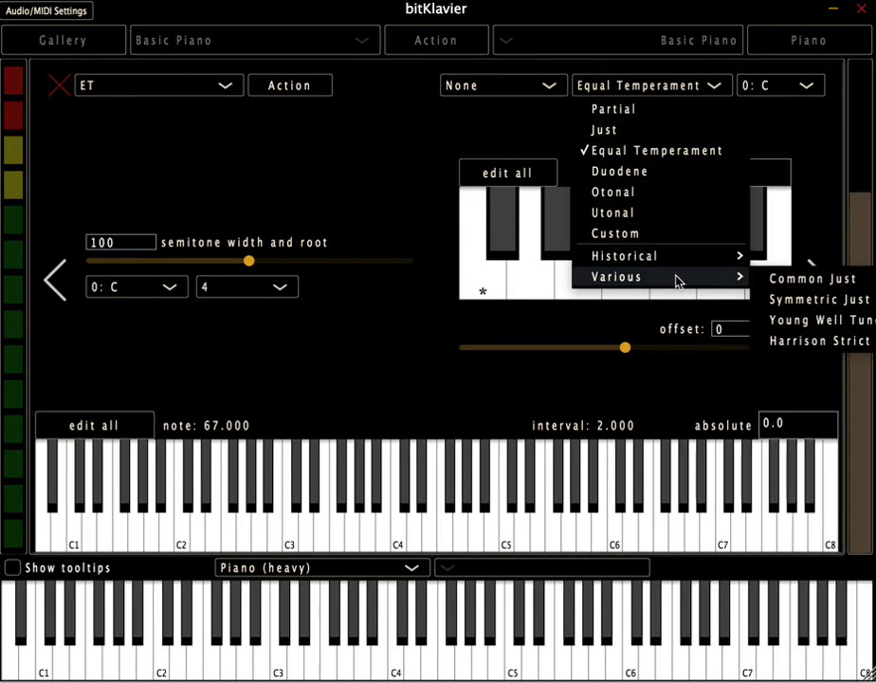
left_click(633, 214)
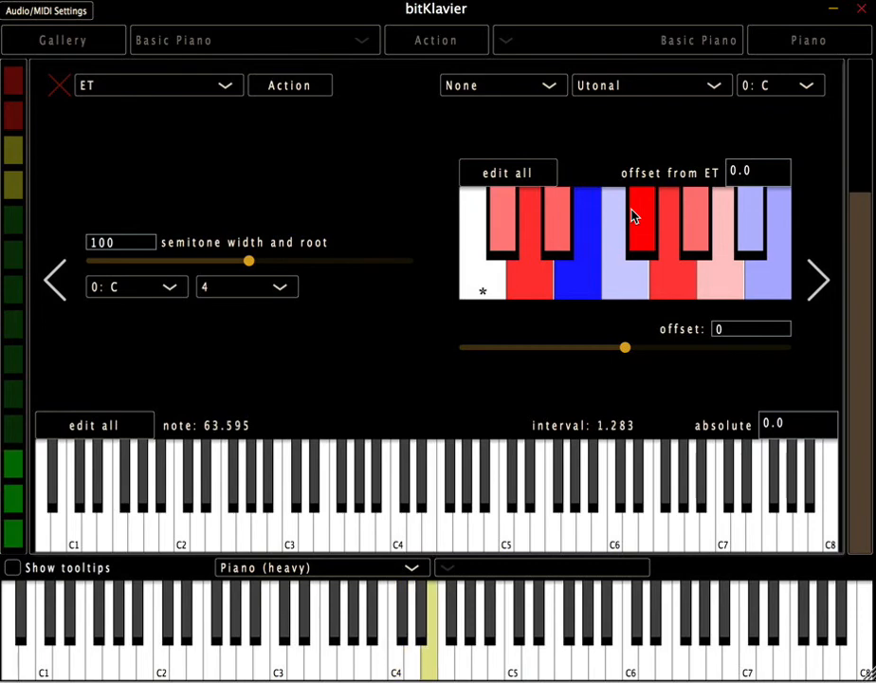
left_click(612, 84)
left_click(615, 153)
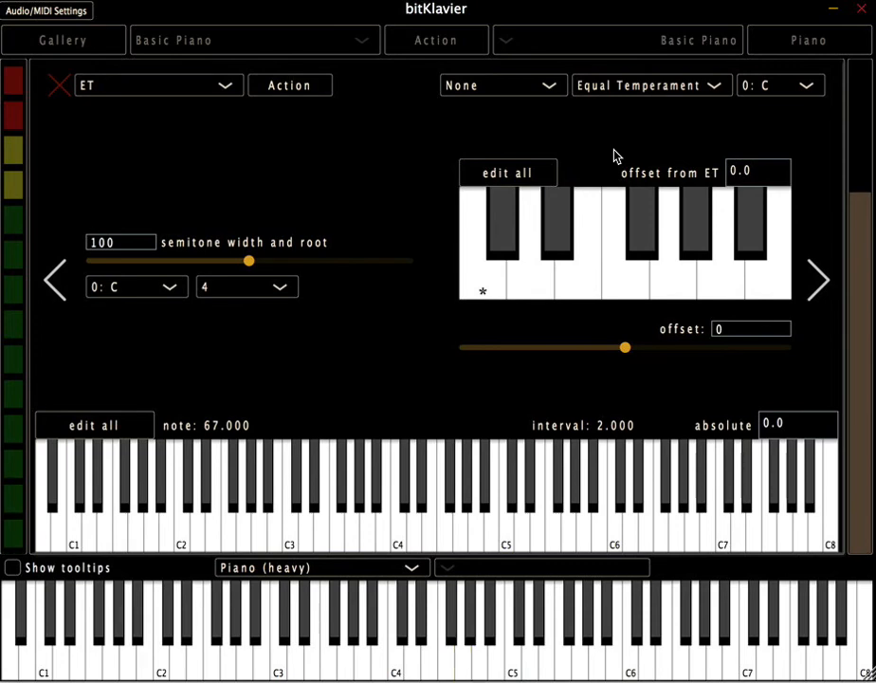
- Set the Tuning preparation's system to Utonal and close its editor
left_click(627, 87)
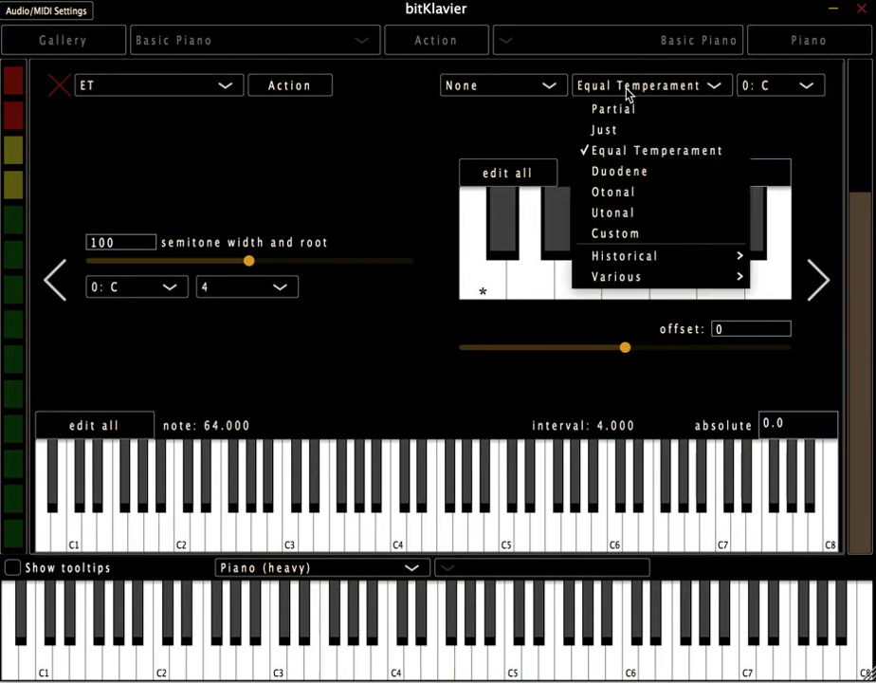
left_click(607, 212)
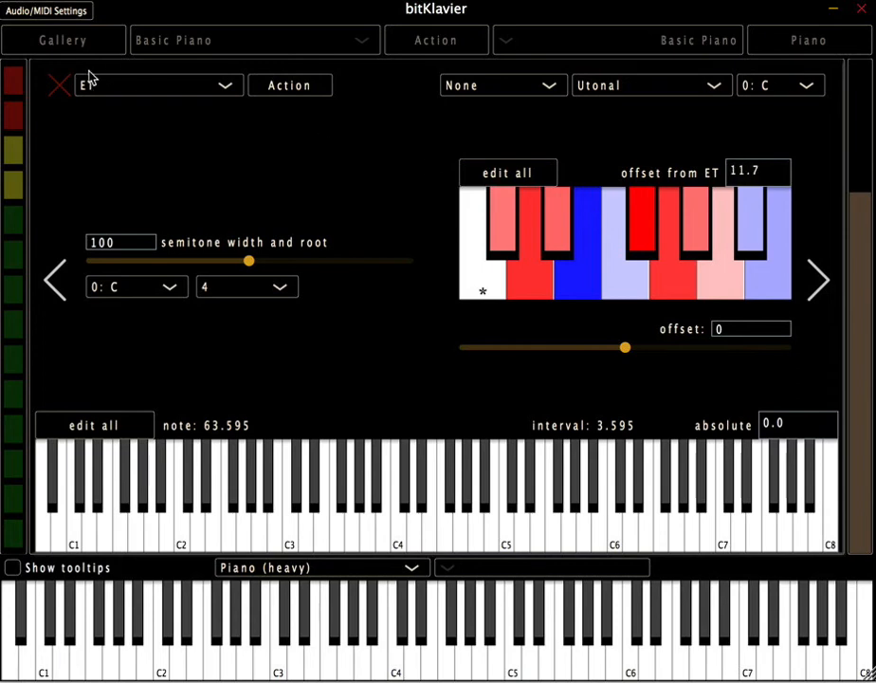
left_click(64, 87)
- Add a new Nostalgic preparation beside the keymap and connect the keymap to it
key("n")
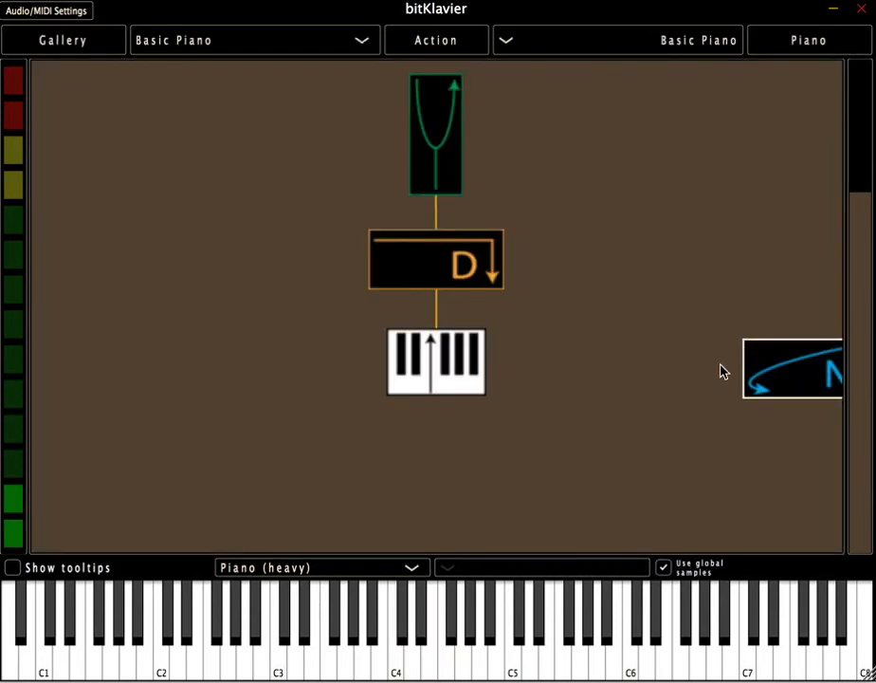
left_click_drag(758, 368, 642, 368)
left_click_drag(453, 364, 650, 363)
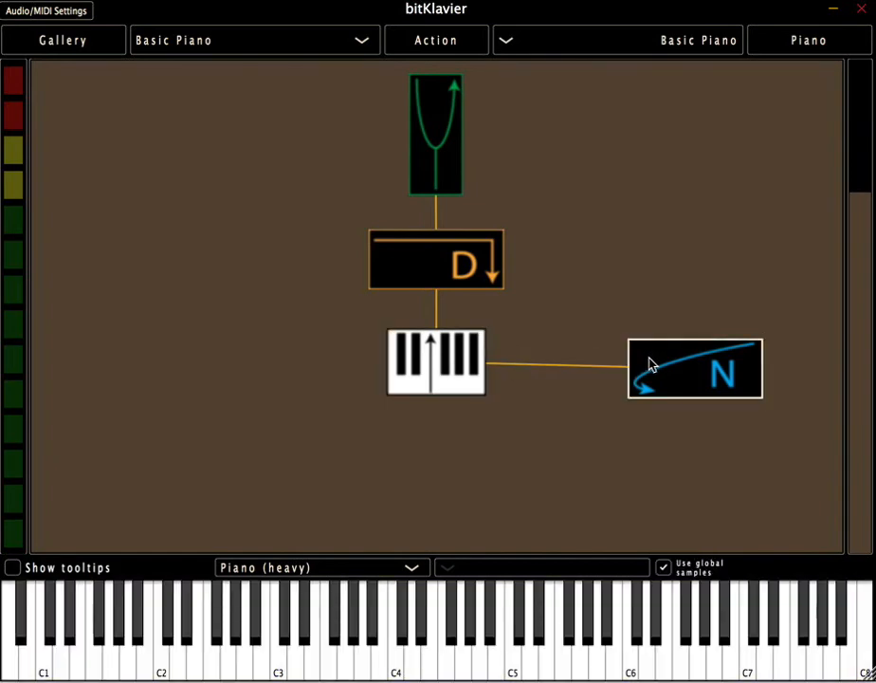
- Enter simultaneous transpositions of 0, 4 and 7 in the new Nostalgic preparation
double_click(651, 364)
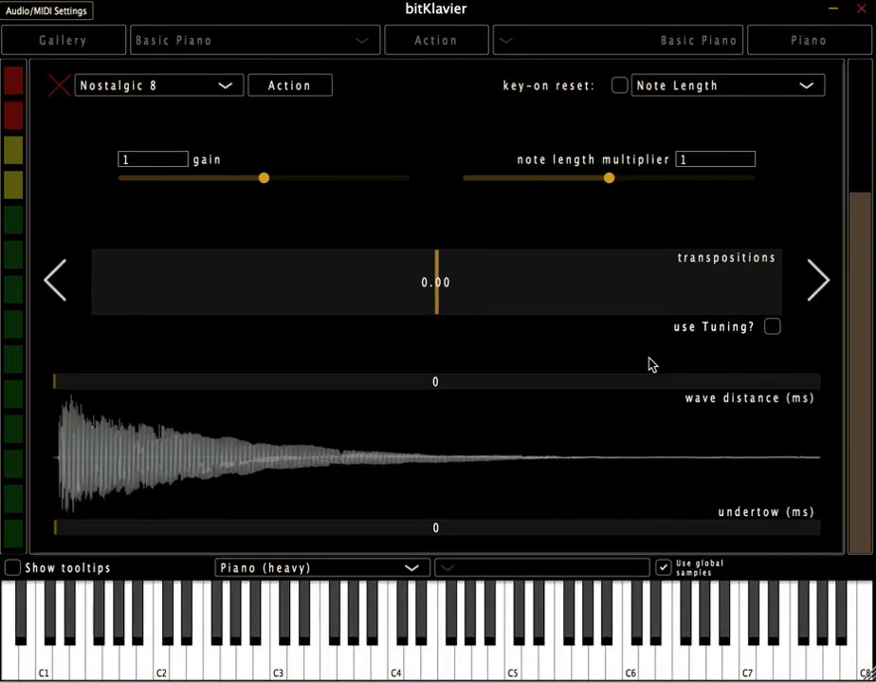
double_click(437, 282)
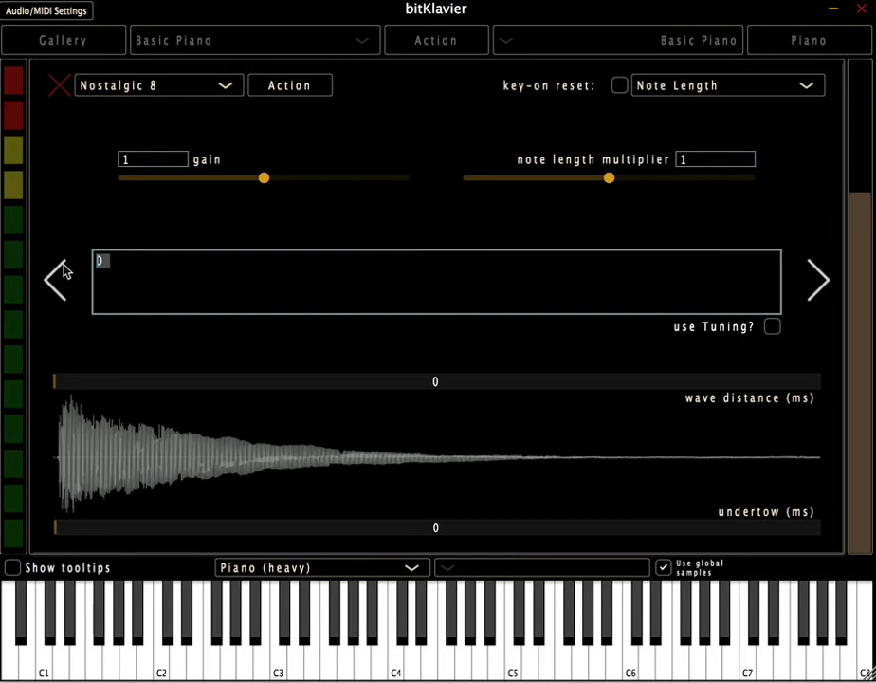
left_click(387, 276)
type("4 7")
key("Return")
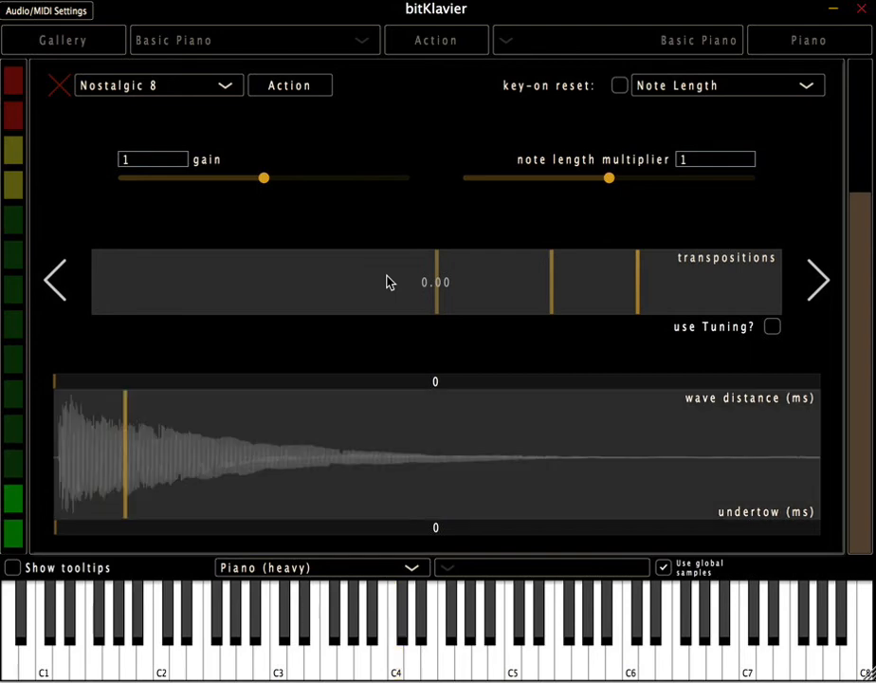
- Enable Use Tuning for the Nostalgic transpositions and review the Tuning preparation's settings
left_click(773, 326)
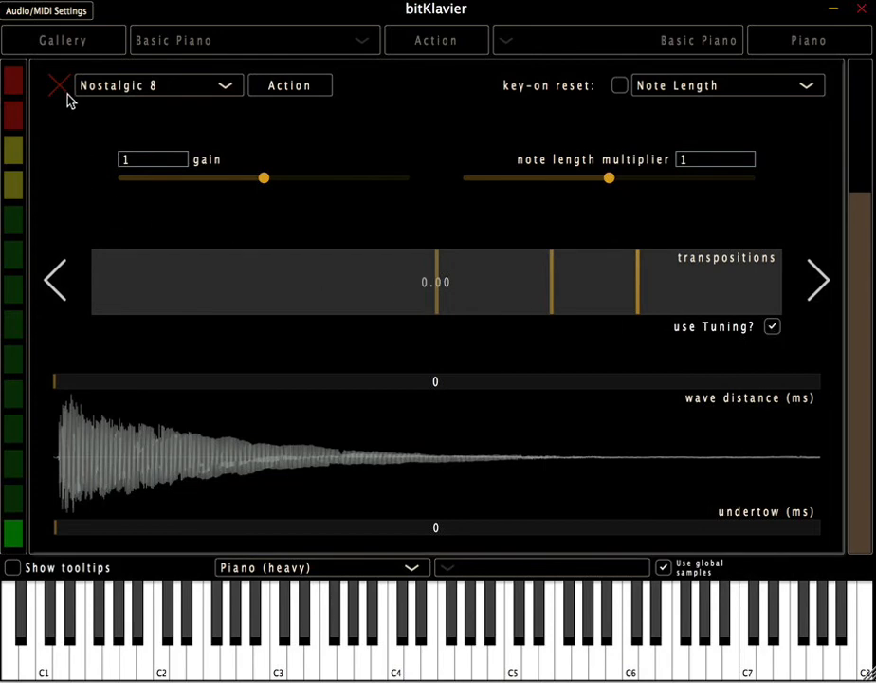
left_click(60, 87)
double_click(458, 145)
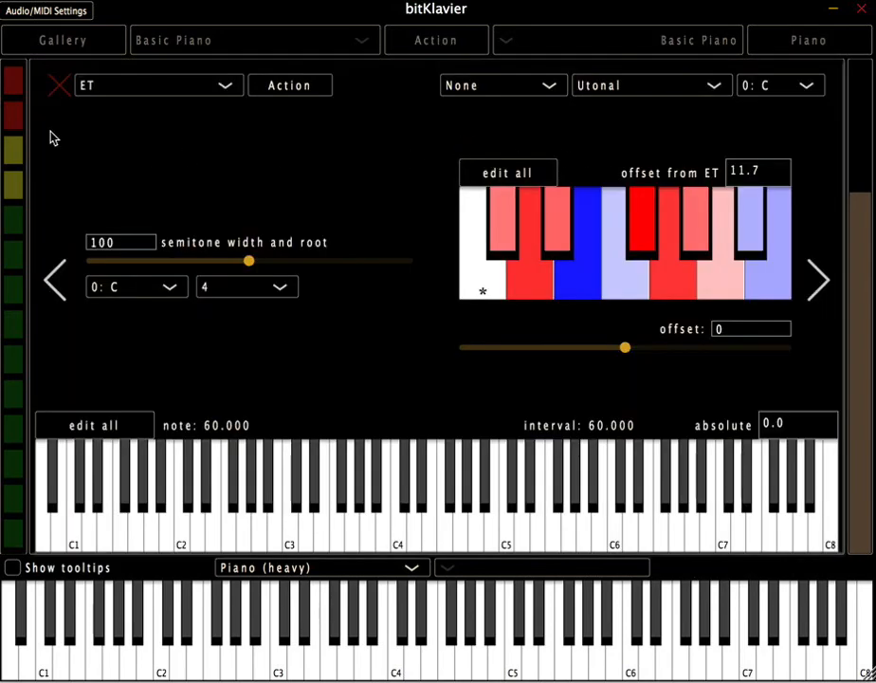
left_click(57, 83)
- Connect the Tuning preparation directly to the new Nostalgic preparation
left_click(620, 258)
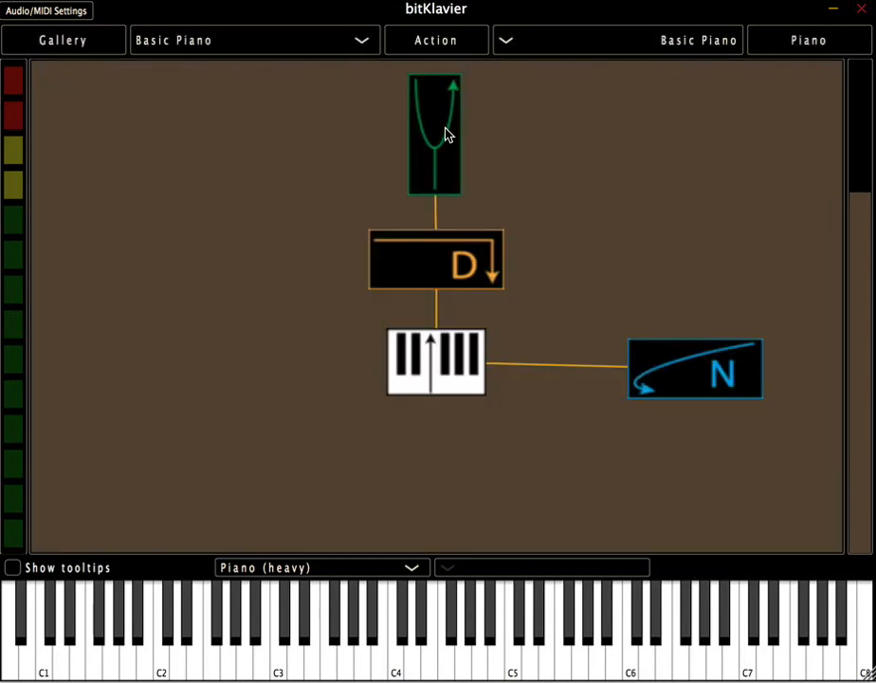
left_click_drag(450, 134, 720, 361)
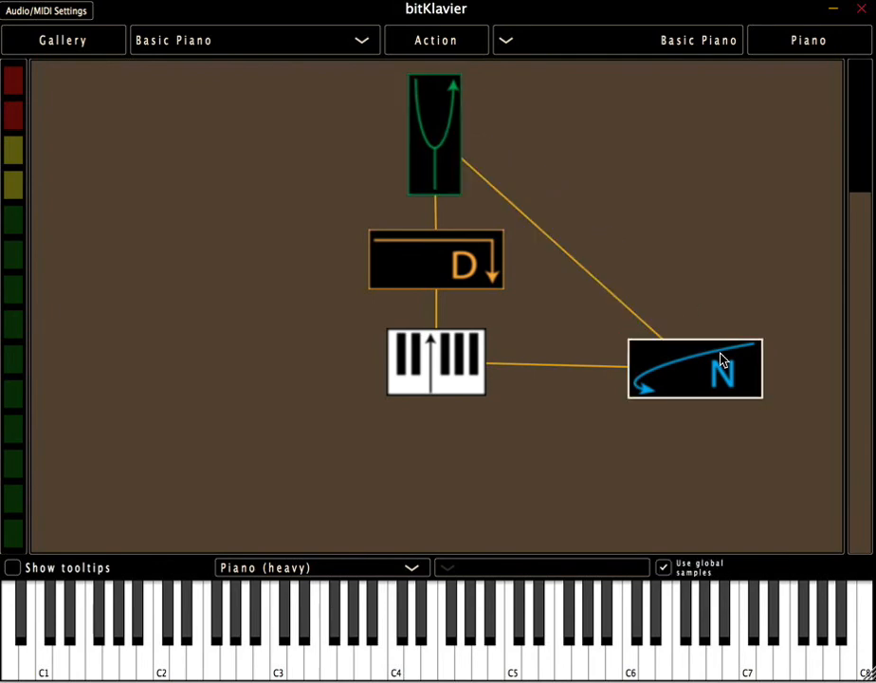
- Review the connected Nostalgic preparation's transpositions and its Use Tuning option, then close the editor
double_click(720, 361)
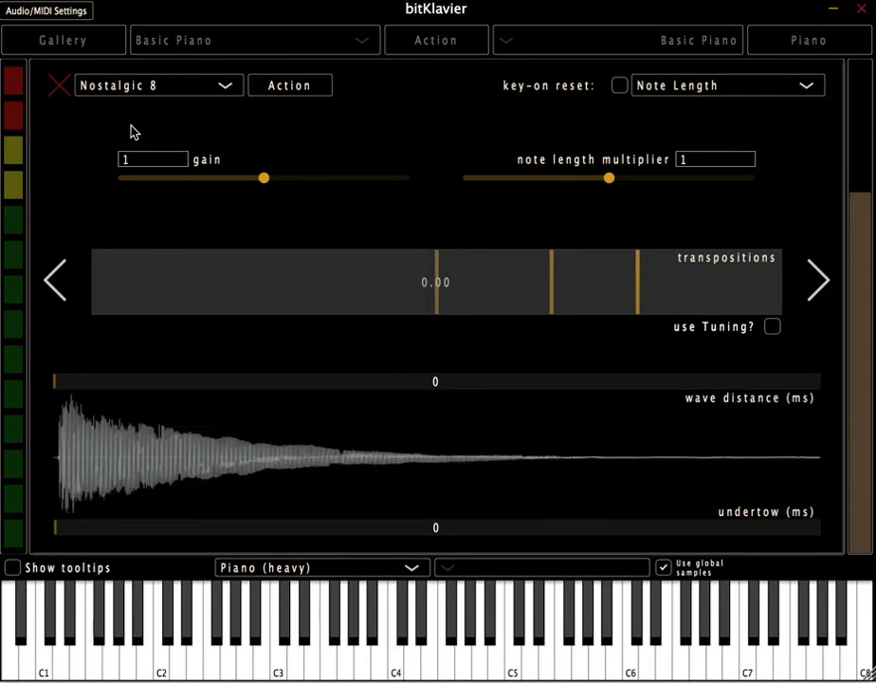
left_click(59, 85)
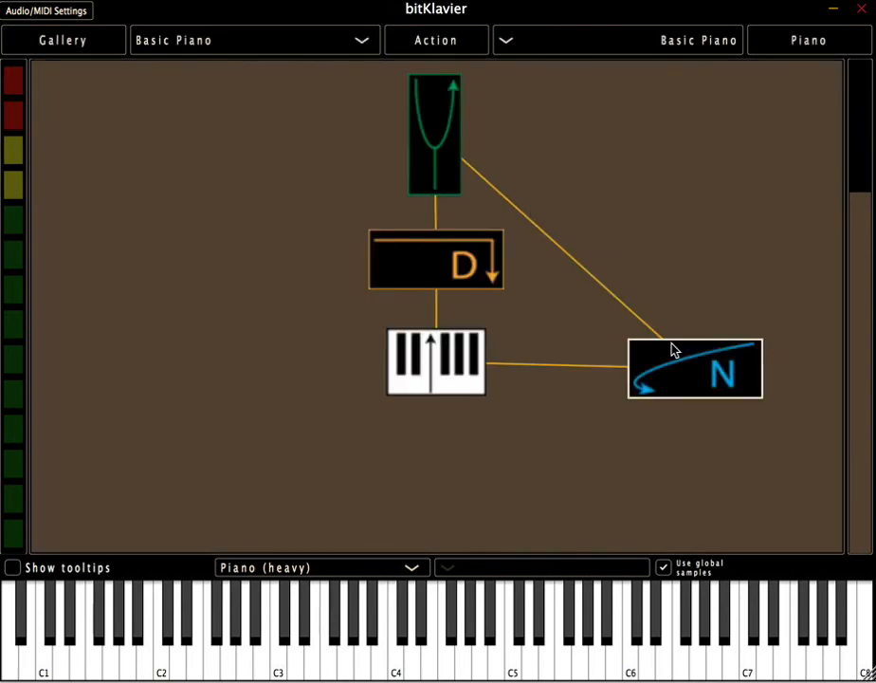
double_click(699, 374)
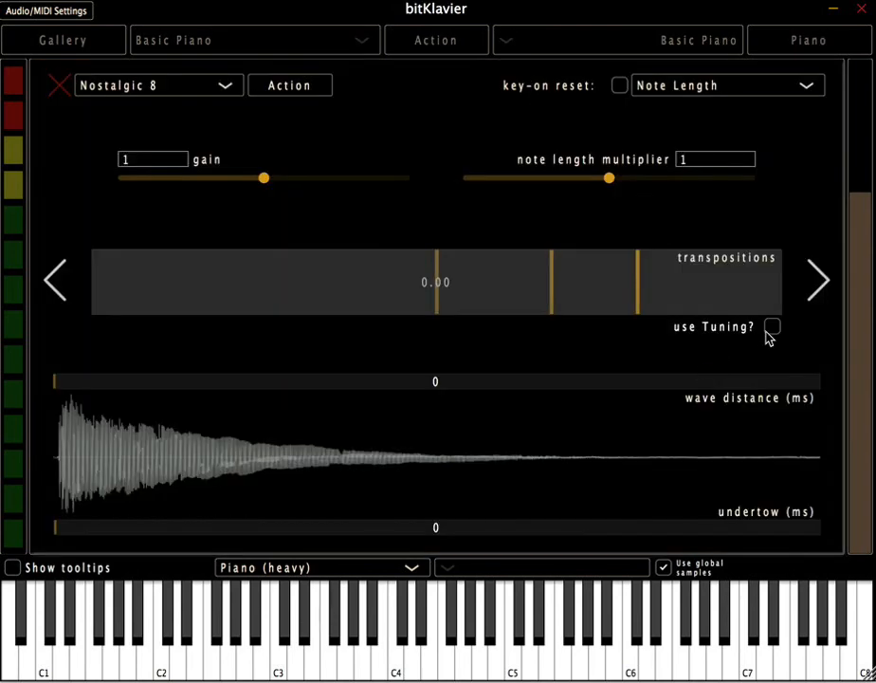
left_click(57, 85)
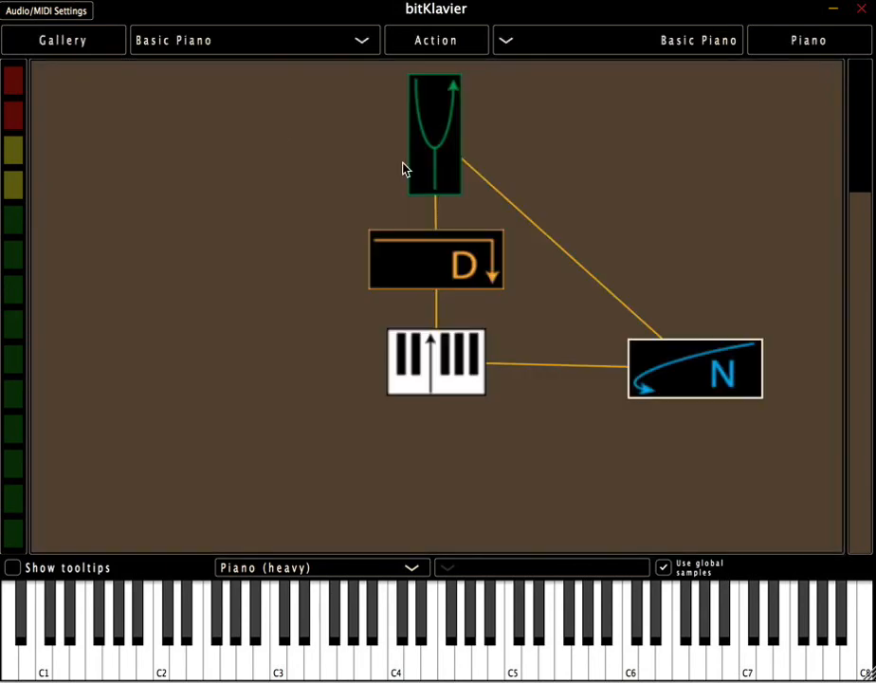
- Set the Tuning preparation's scale to Equal Temperament and close its editor
double_click(457, 169)
left_click(585, 85)
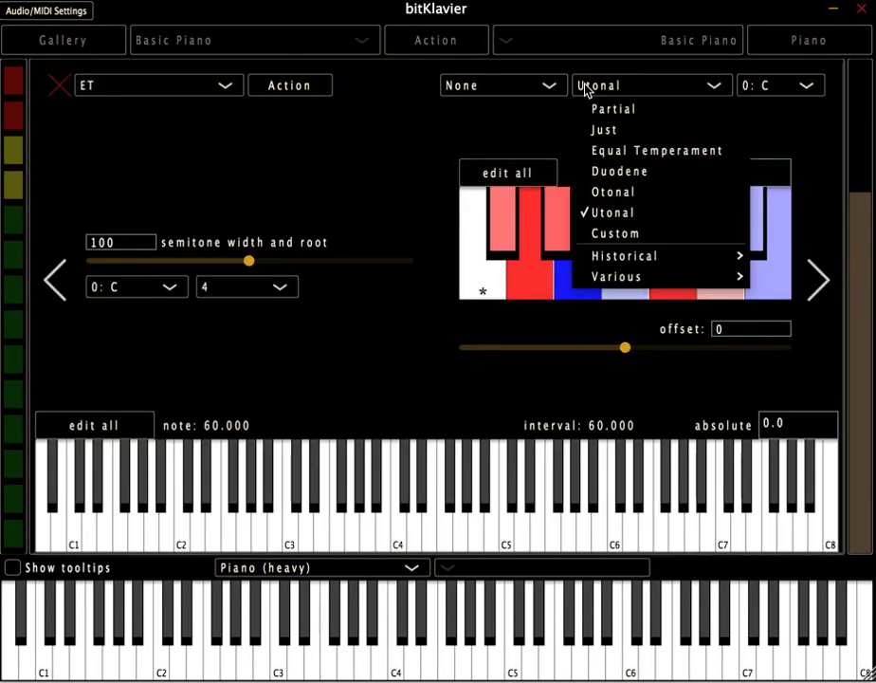
left_click(614, 159)
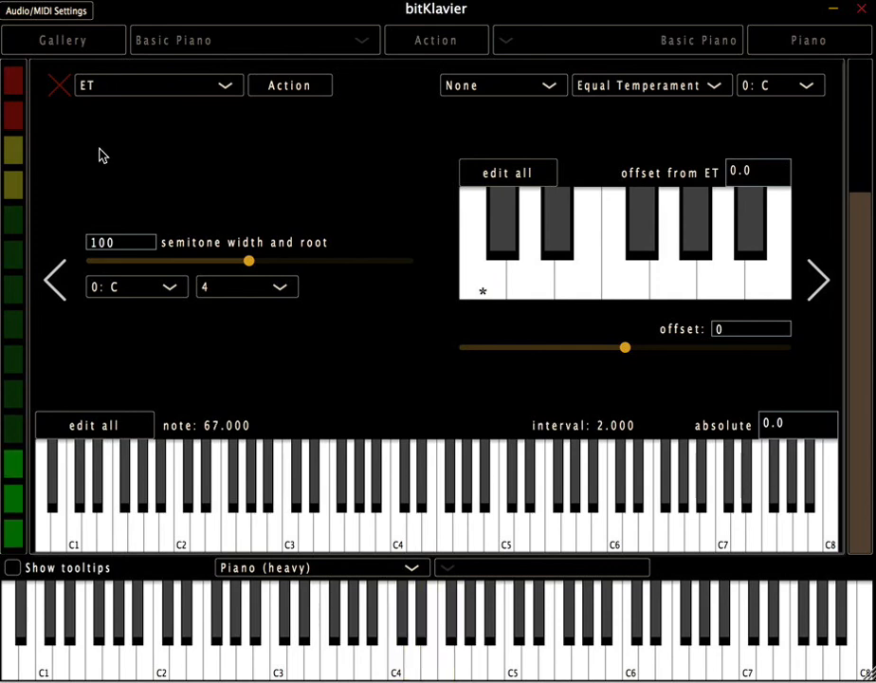
left_click(60, 87)
- Replace the Nostalgic preparation's transpositions with a single value of 0
double_click(699, 365)
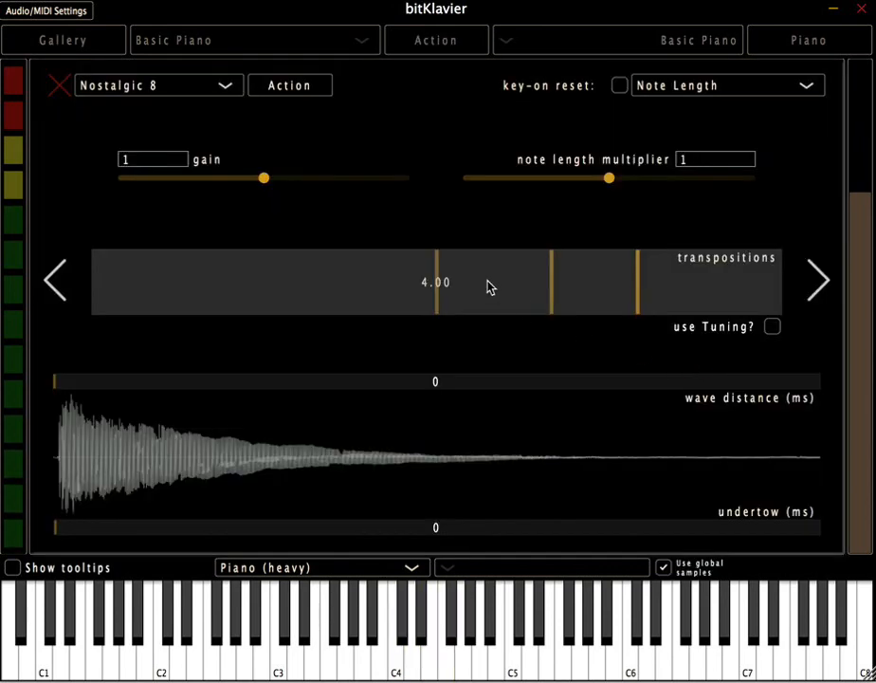
double_click(463, 270)
left_click_drag(147, 261, 8, 257)
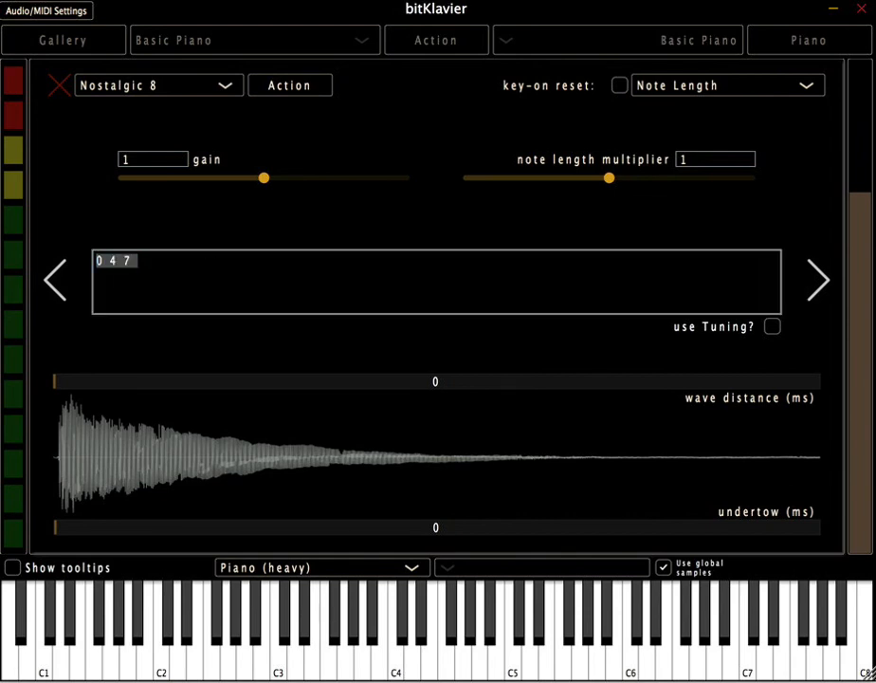
type("0")
key("Return")
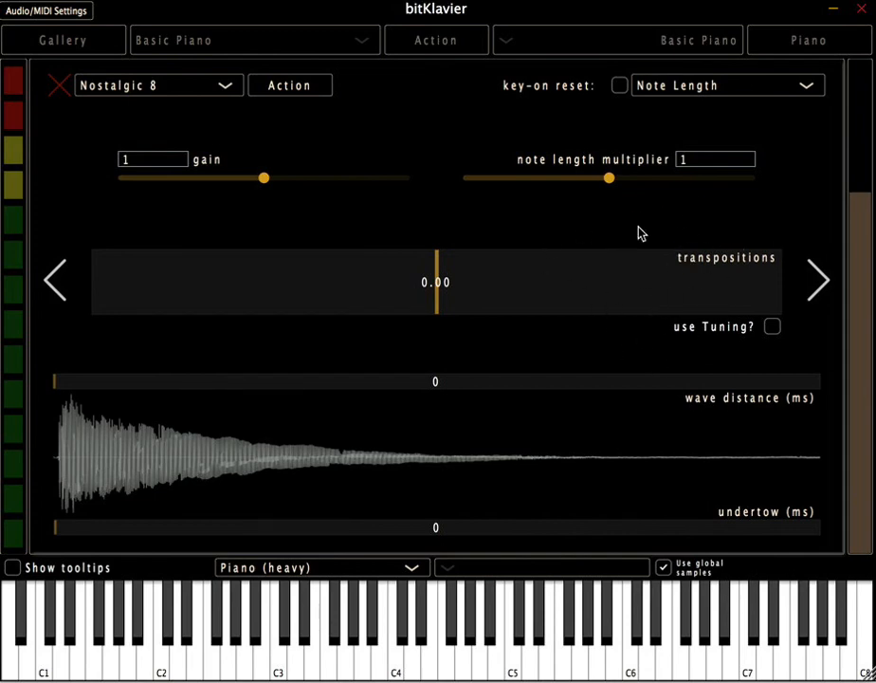
- Look over the Nostalgic preparation's length and sync mode choices, then close its editor without changing the mode
left_click(695, 87)
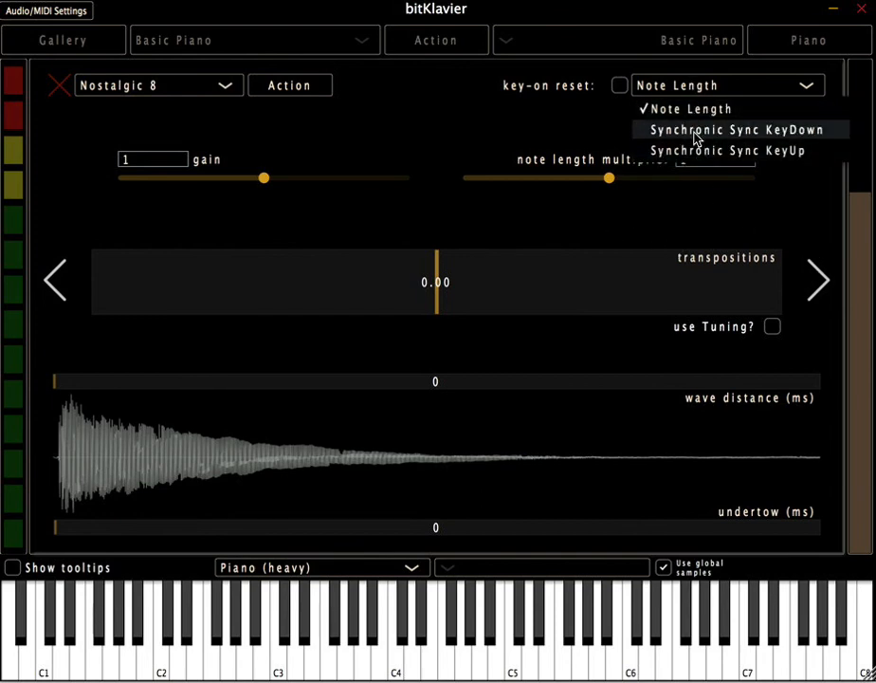
left_click(613, 151)
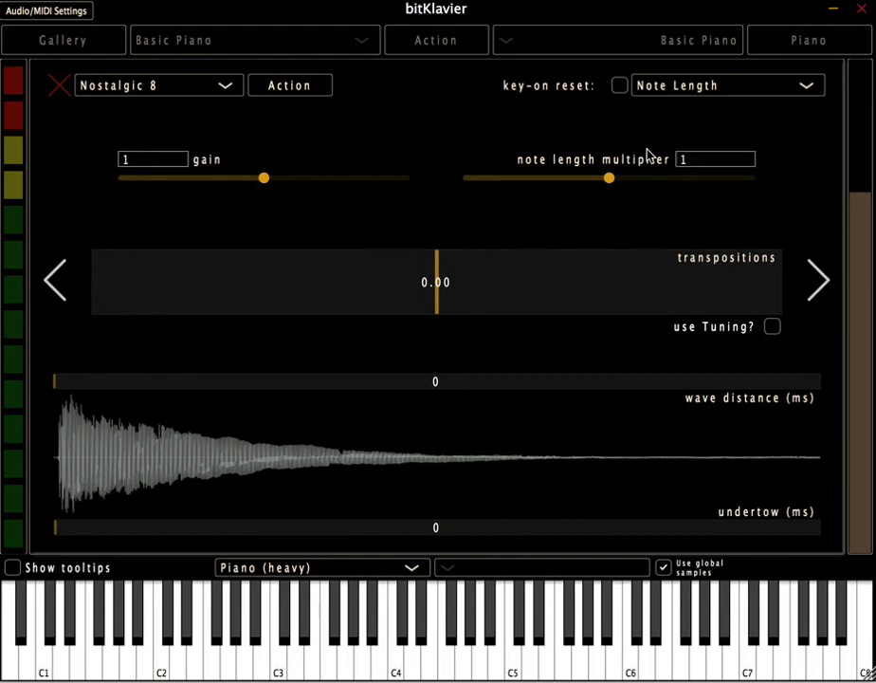
left_click(59, 85)
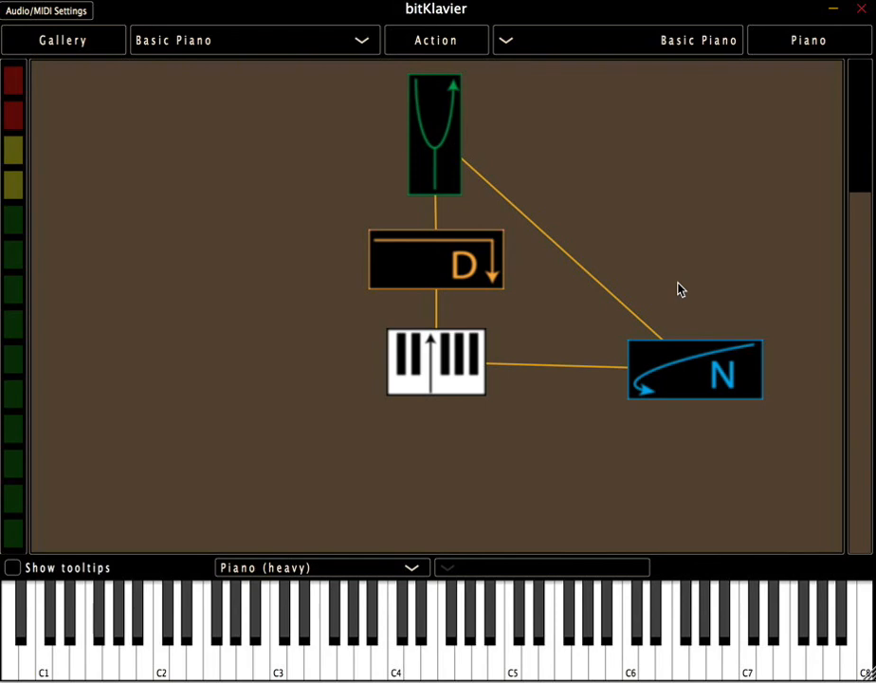
- Add a Synchronic preparation above the Nostalgic one and connect it to both the keymap and the Nostalgic preparation
key("s")
left_click_drag(714, 313, 476, 352)
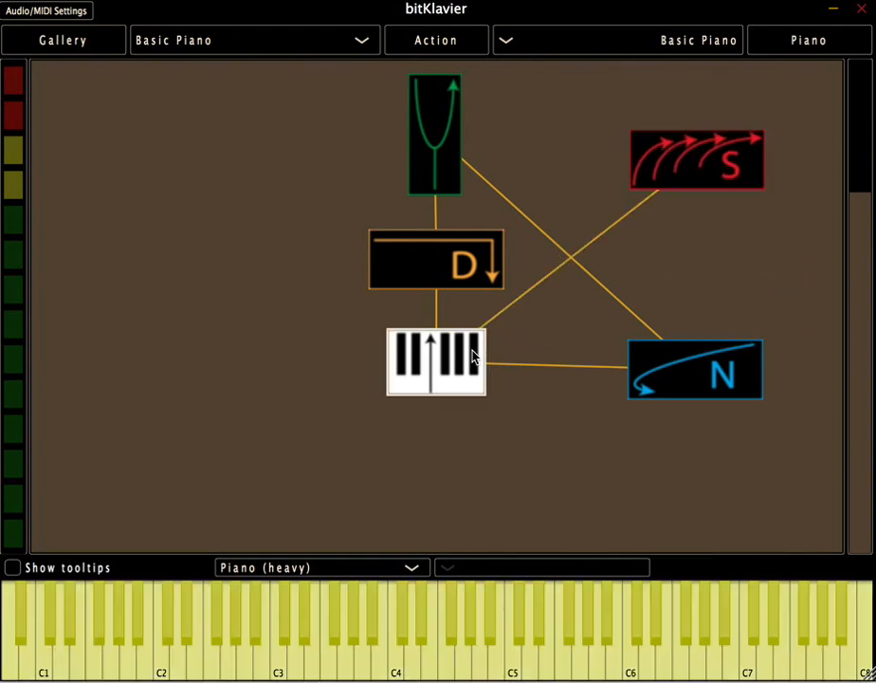
left_click_drag(708, 158, 695, 360)
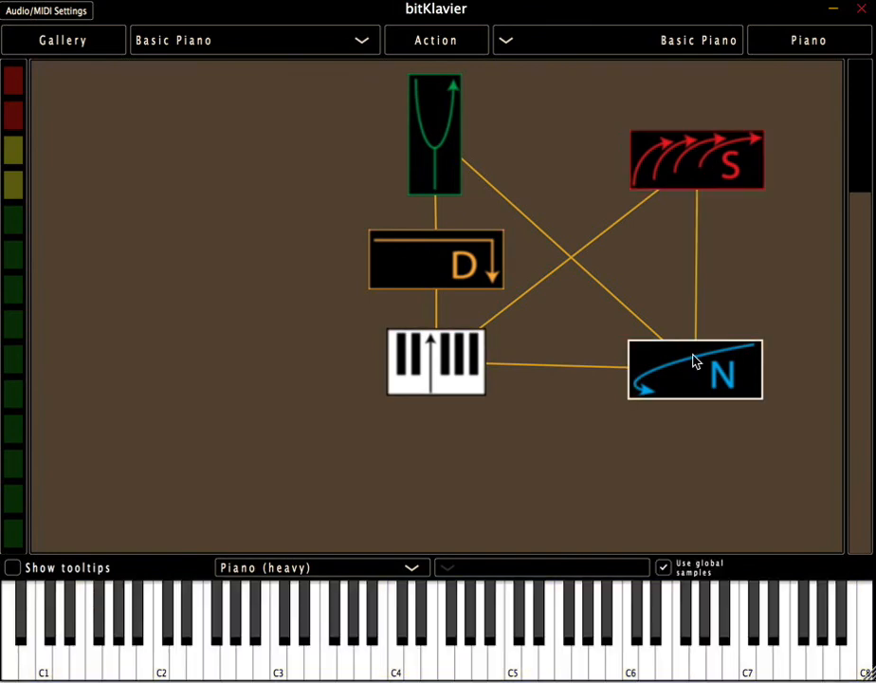
- Set the Synchronic preparation's number of pulses to 7, and raise the main output volume from the piano canvas
double_click(727, 179)
left_click(59, 275)
left_click(59, 274)
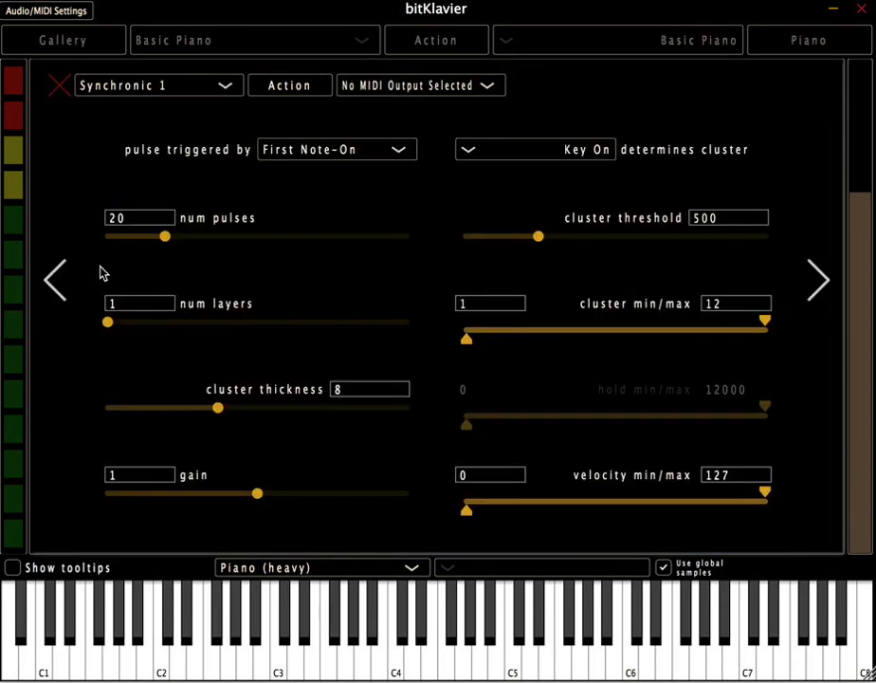
left_click(139, 236)
left_click(127, 236)
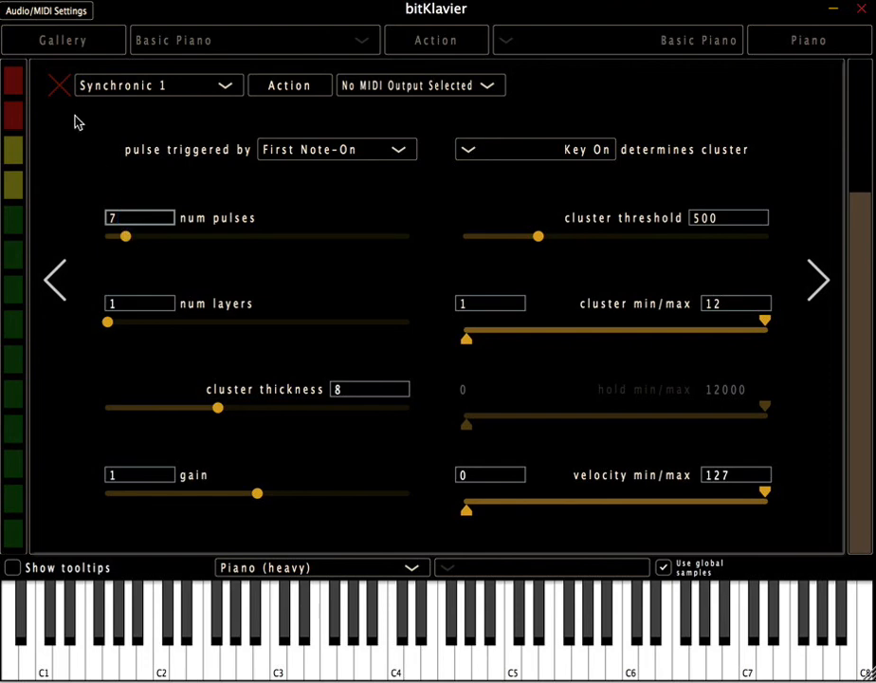
left_click(59, 85)
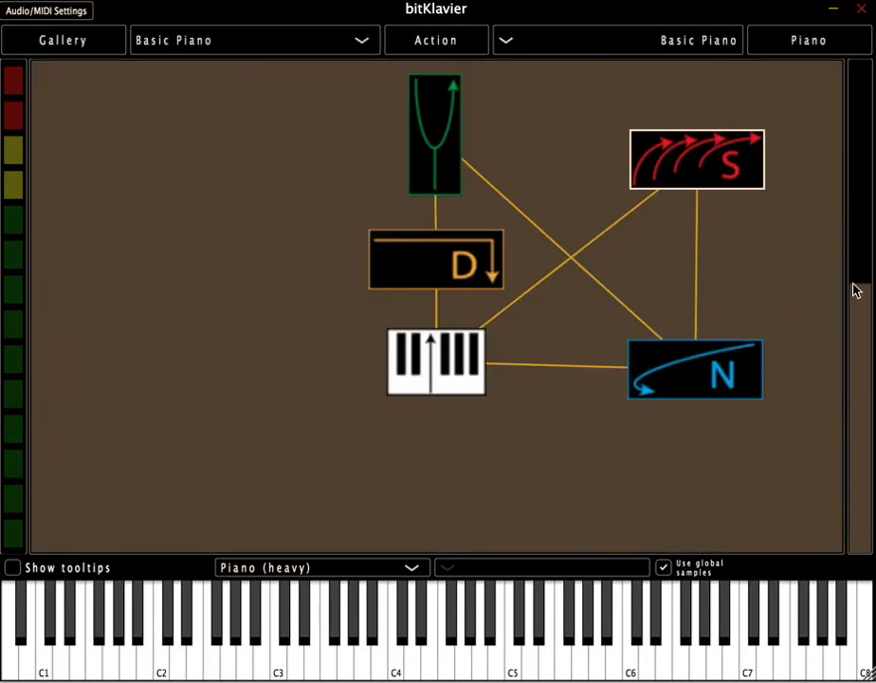
left_click_drag(857, 290, 860, 140)
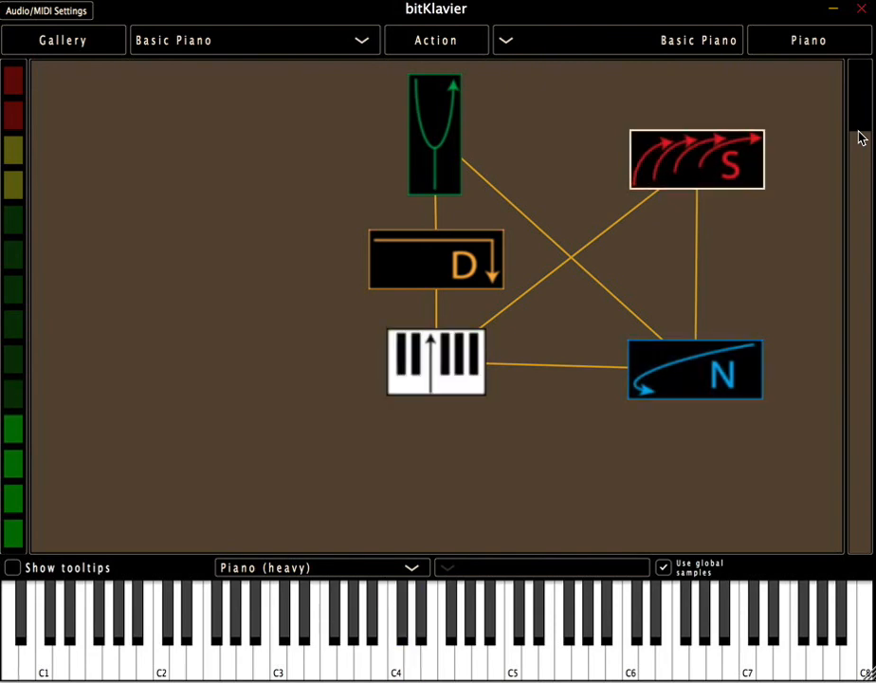
- Set the Nostalgic preparation's undertow to 655 ms and its mode to Synchronic Sync KeyDown
double_click(679, 371)
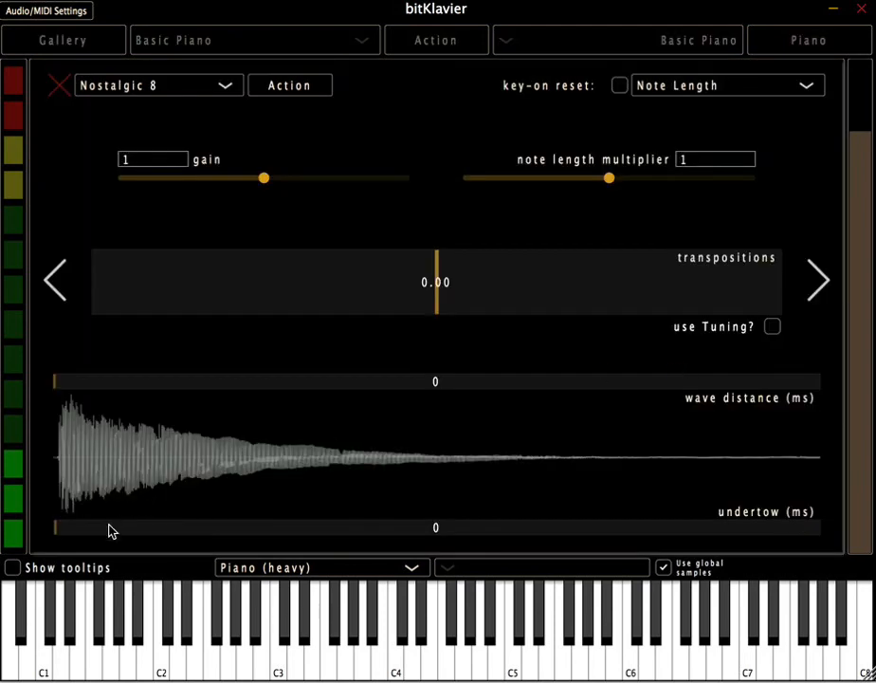
mouse_move(111, 530)
left_mouse_down()
mouse_move(100, 534)
mouse_move(124, 534)
left_mouse_up()
left_click(697, 90)
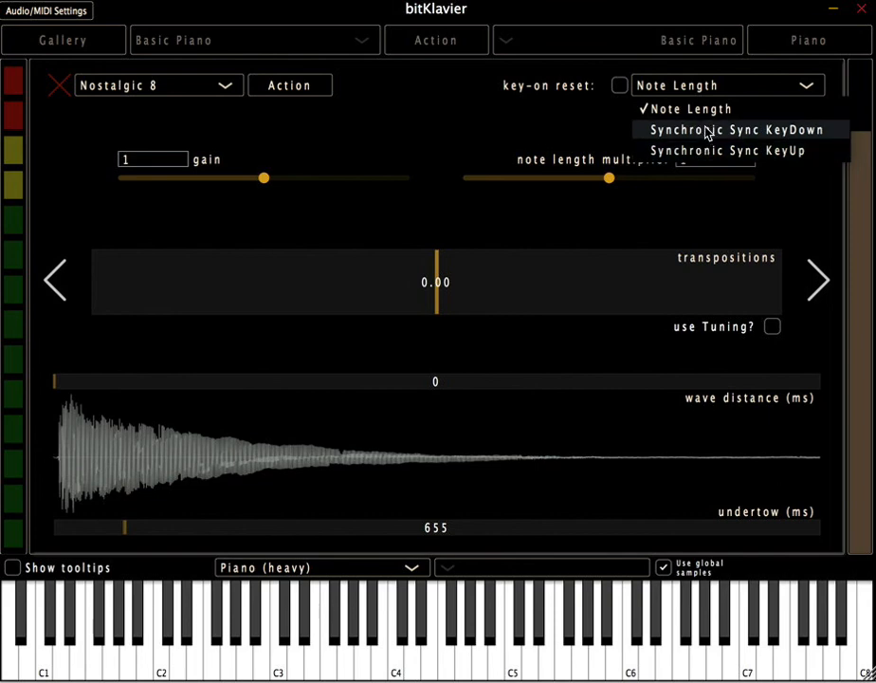
left_click(706, 133)
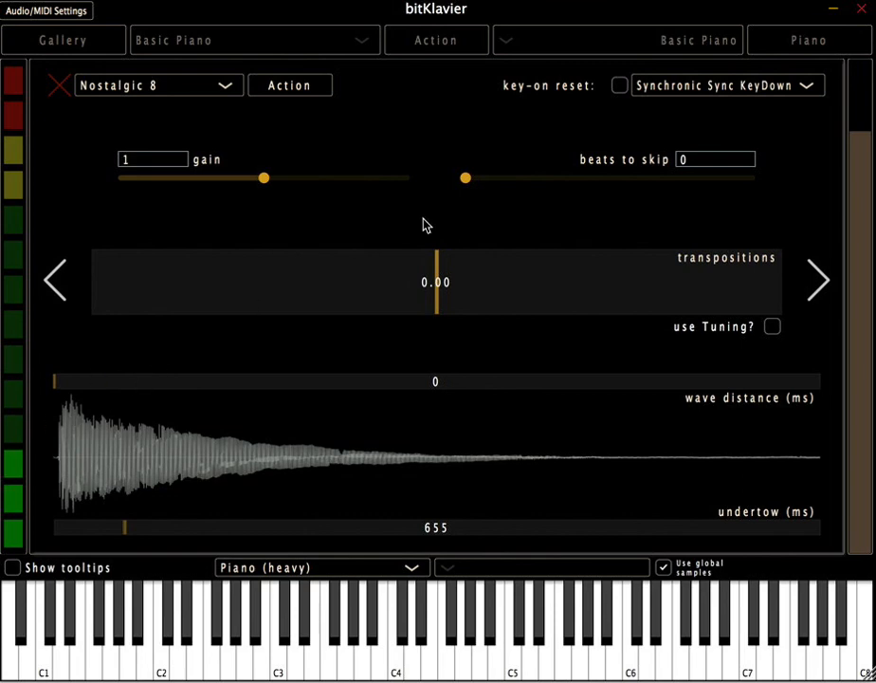
- Switch the Nostalgic mode to Note Length for comparison, and return it to Synchronic Sync KeyDown
left_click(681, 90)
left_click(680, 109)
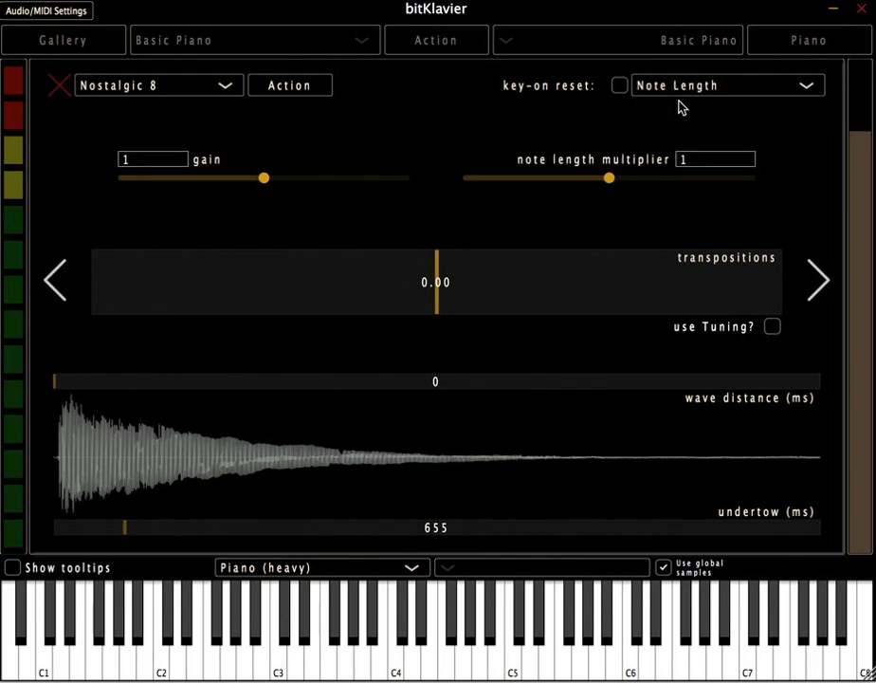
left_click(683, 89)
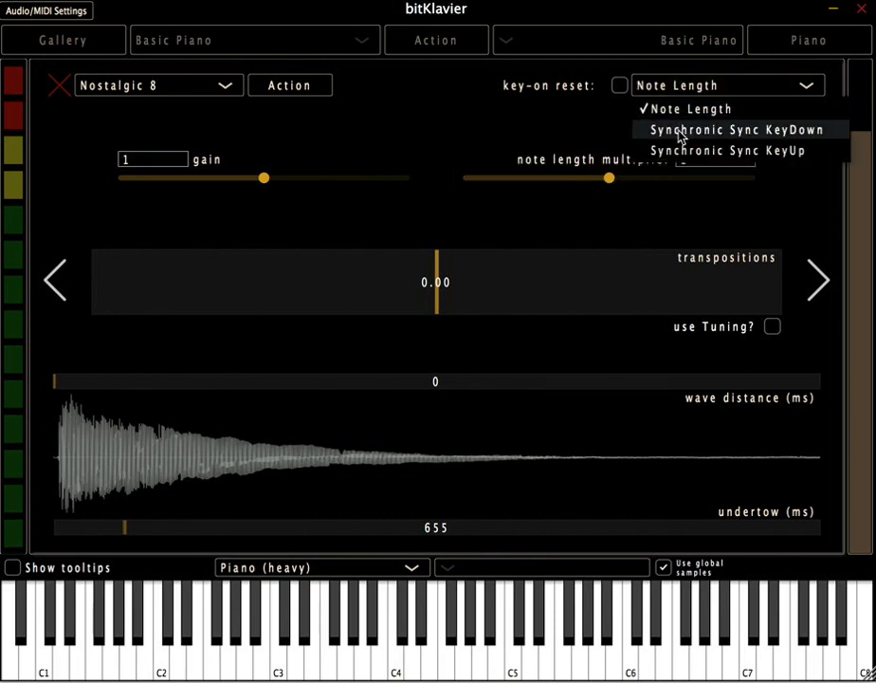
left_click(680, 130)
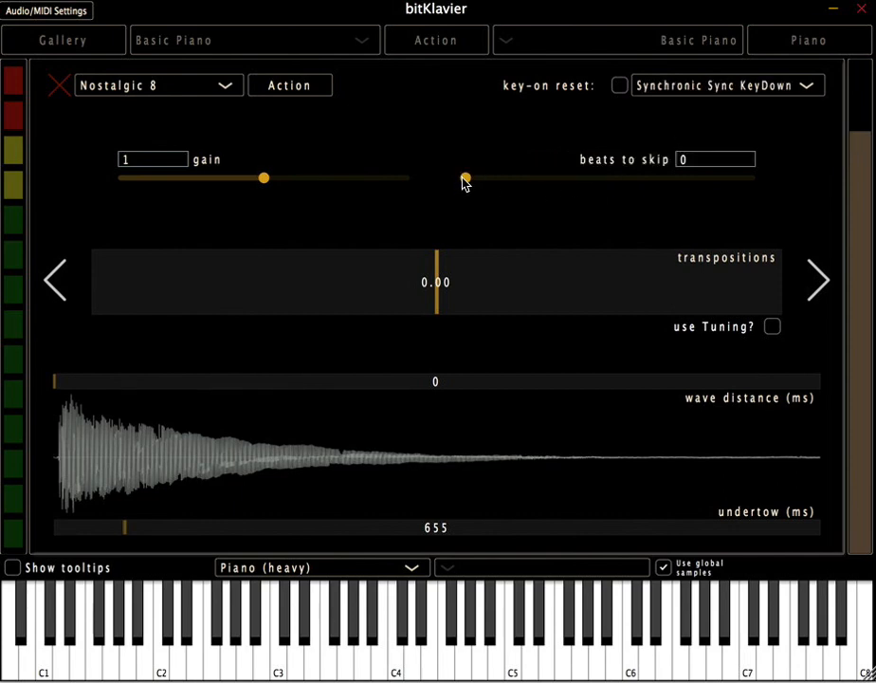
- Set the Nostalgic preparation's beats to skip to 1 and switch its mode to Synchronic Sync KeyUp
left_click_drag(468, 184, 446, 187)
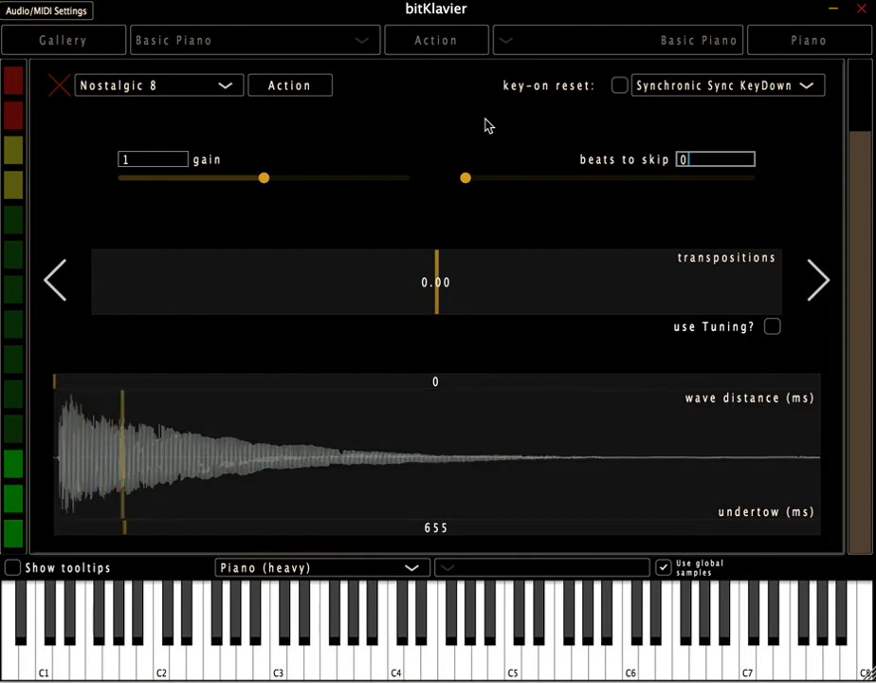
left_click_drag(470, 182, 494, 182)
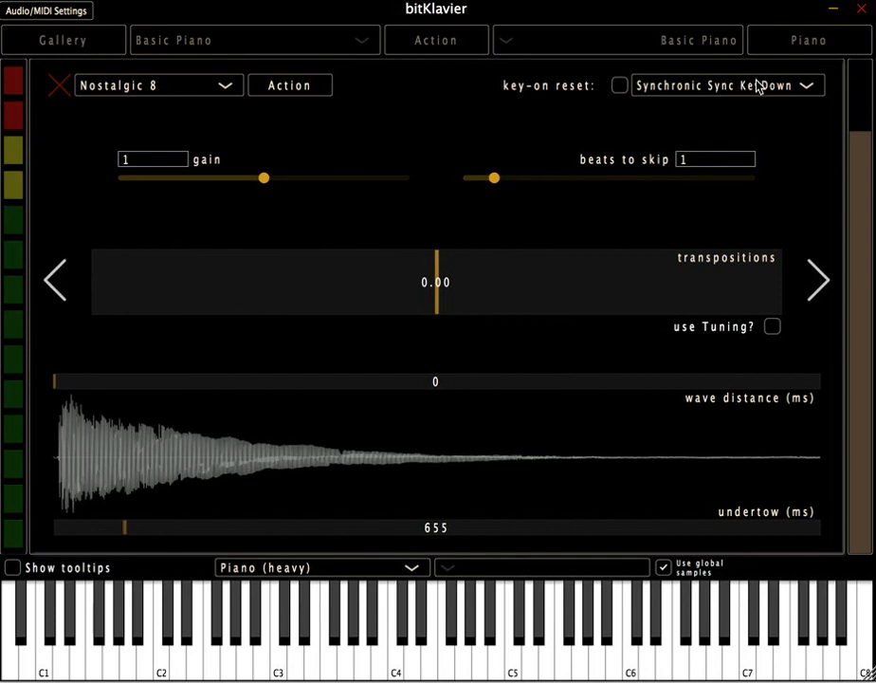
left_click(157, 635)
left_click(679, 87)
left_click(685, 150)
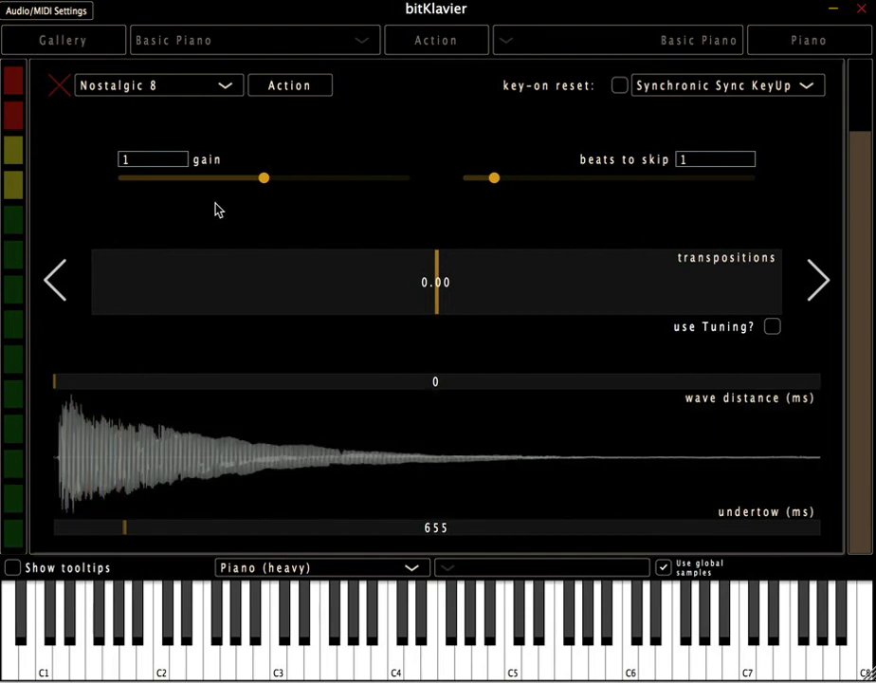
- Review the Nostalgic preparation's hold time, velocity and cluster settings and its Reverse and Undertow ADSR, then close the editor
left_click(820, 280)
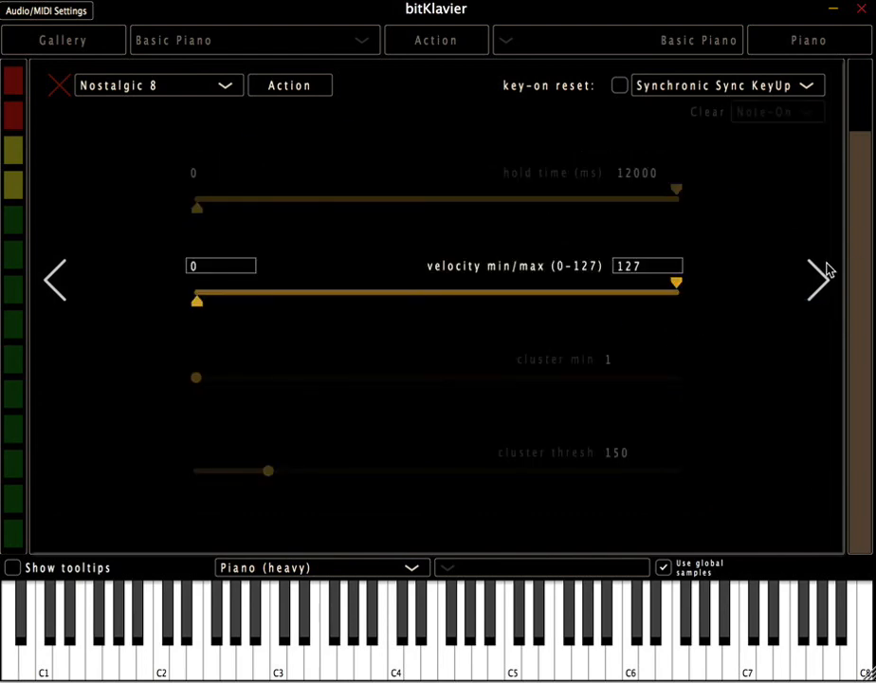
left_click(820, 278)
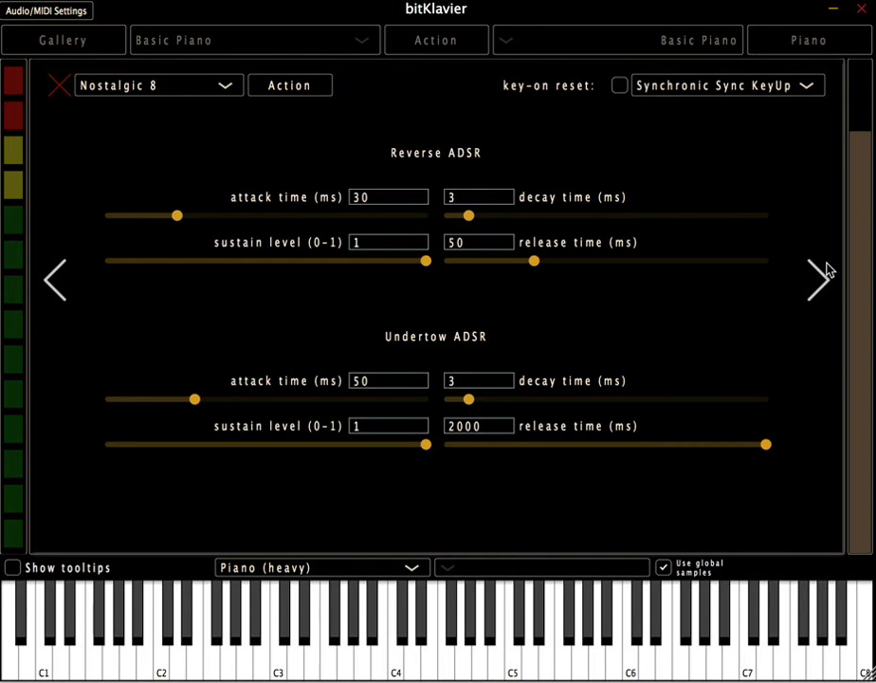
left_click(820, 278)
left_click(64, 89)
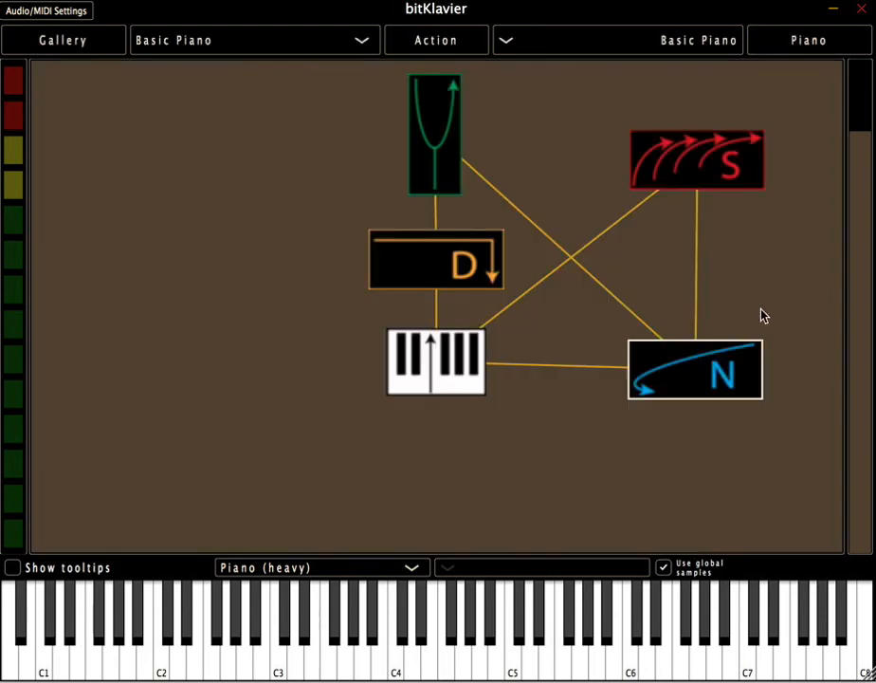
left_click(795, 235)
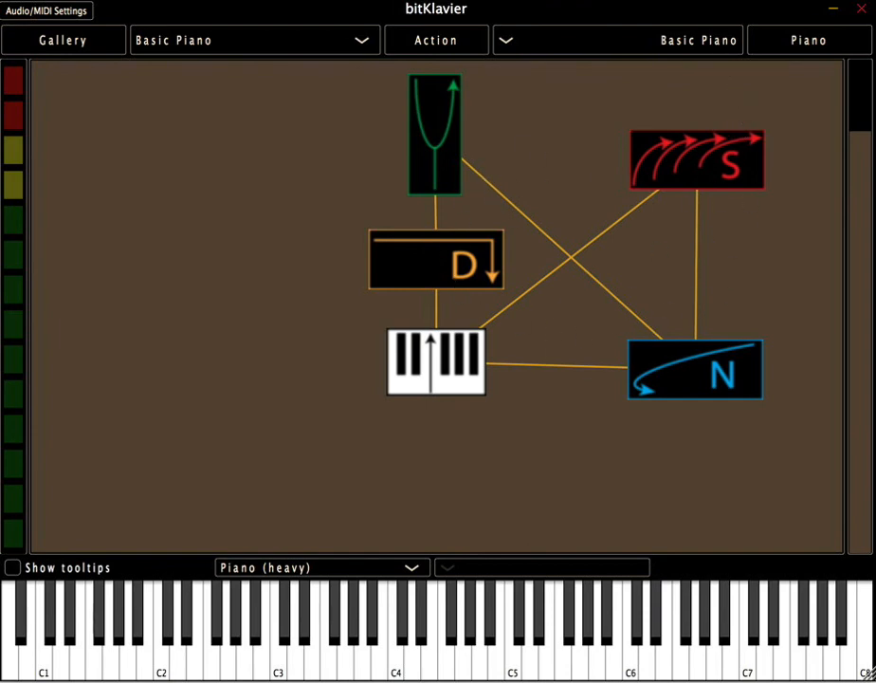
left_click(726, 0)
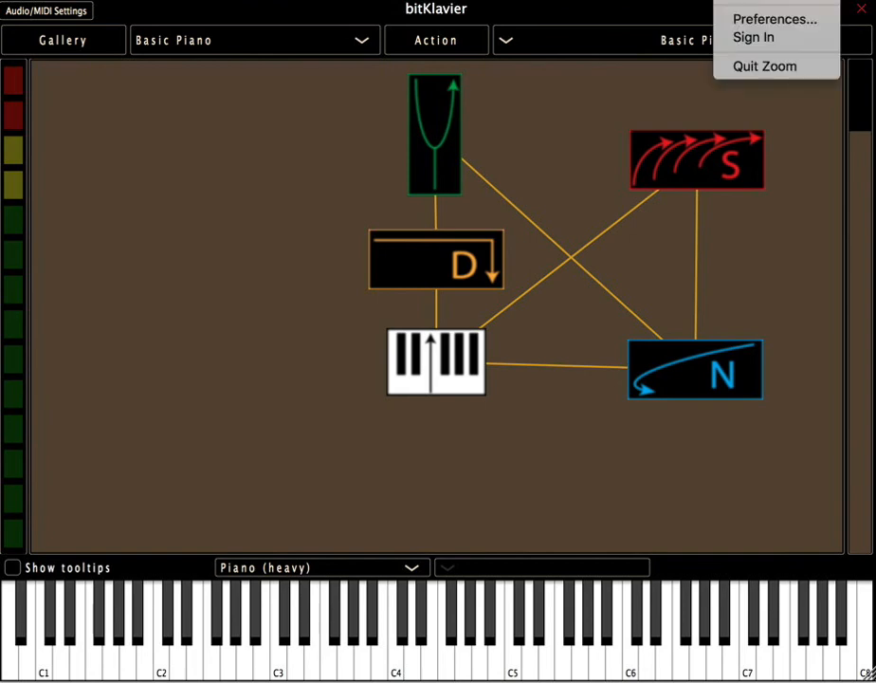